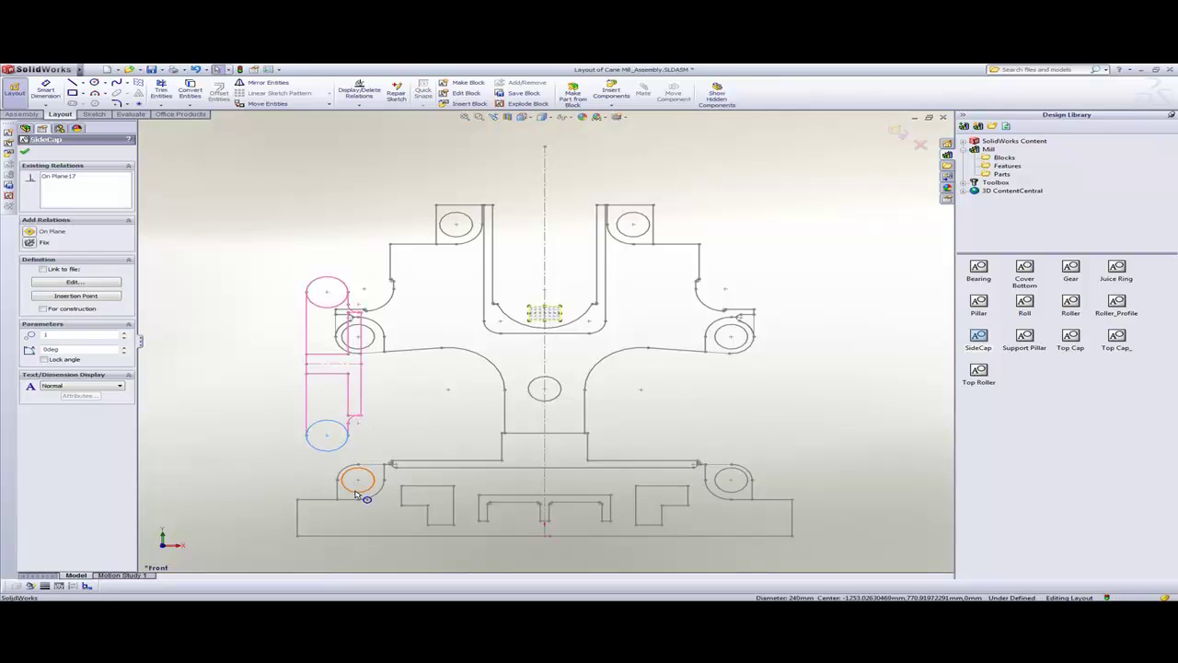
Make the SideCap block's lower and upper circles concentric with the pillar's two left-hand holes
left_click(355, 494, "ctrl")
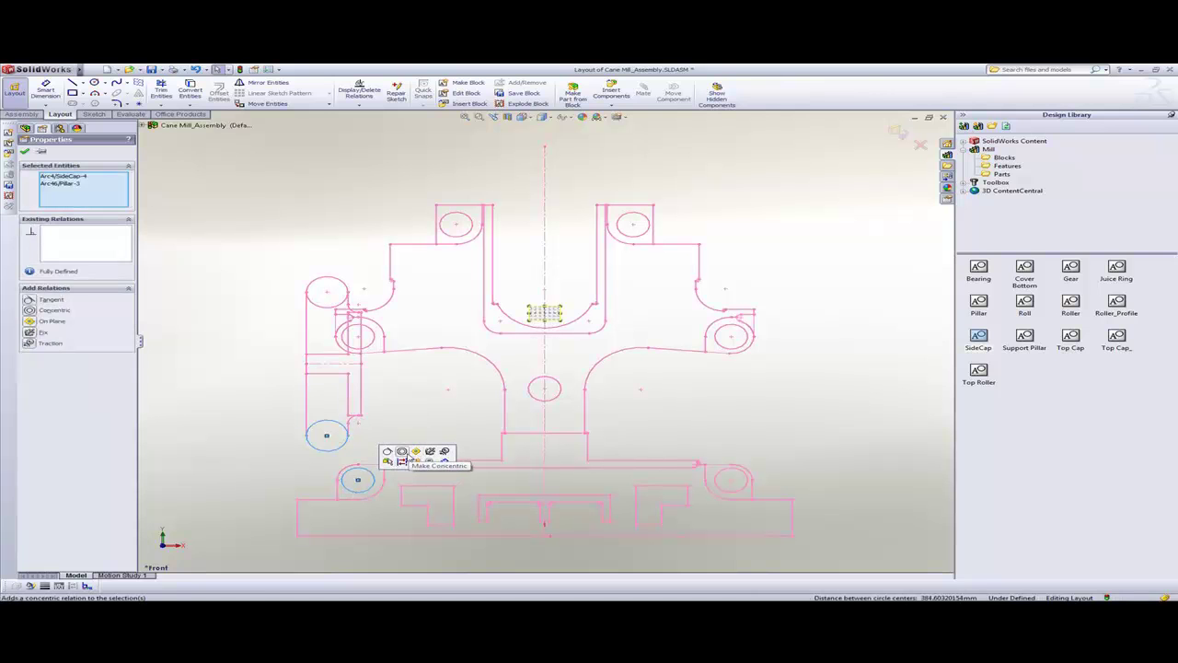
left_click(402, 452)
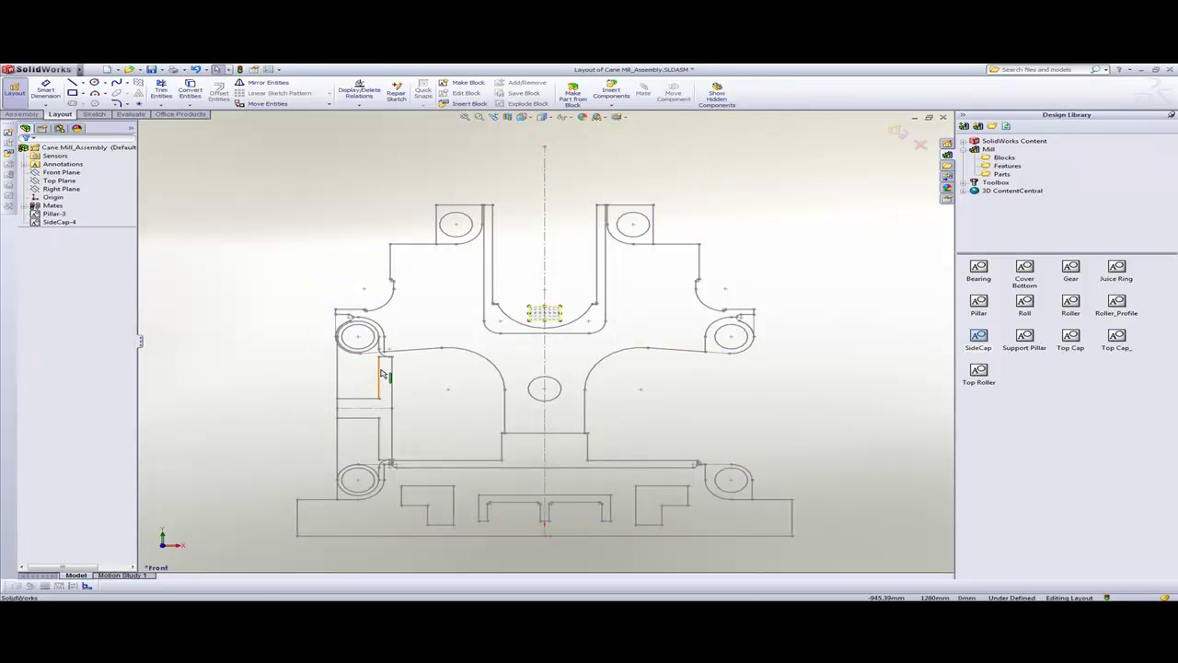
left_click_drag(317, 377, 319, 374)
left_click(284, 363)
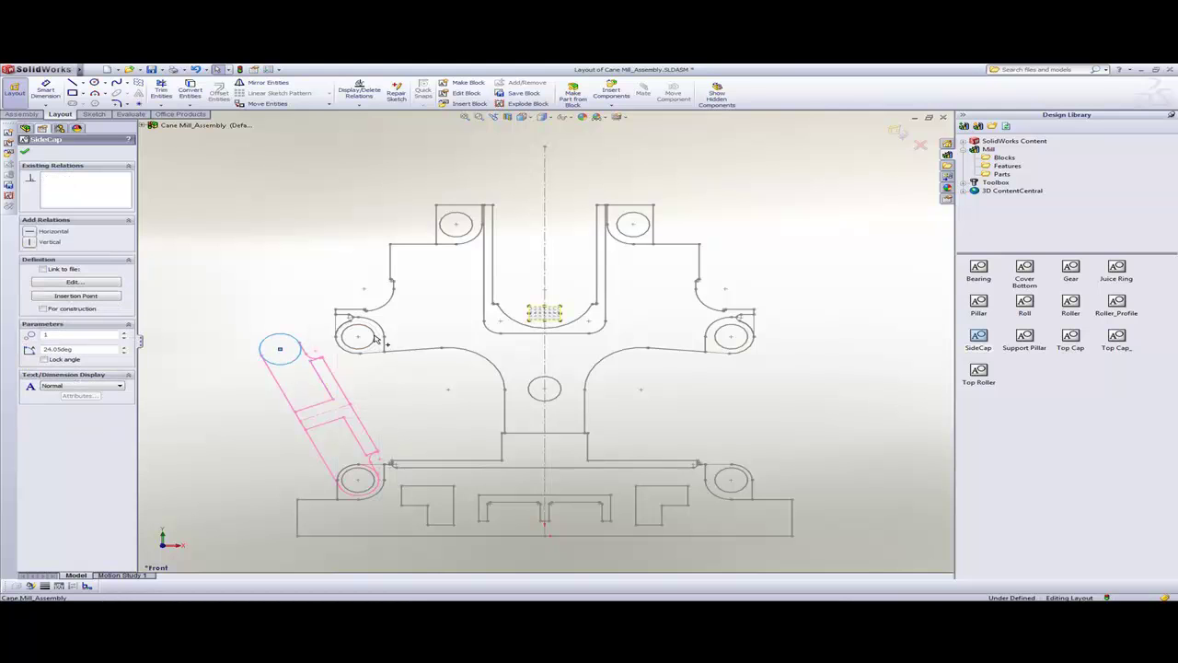
left_click(374, 348, "ctrl")
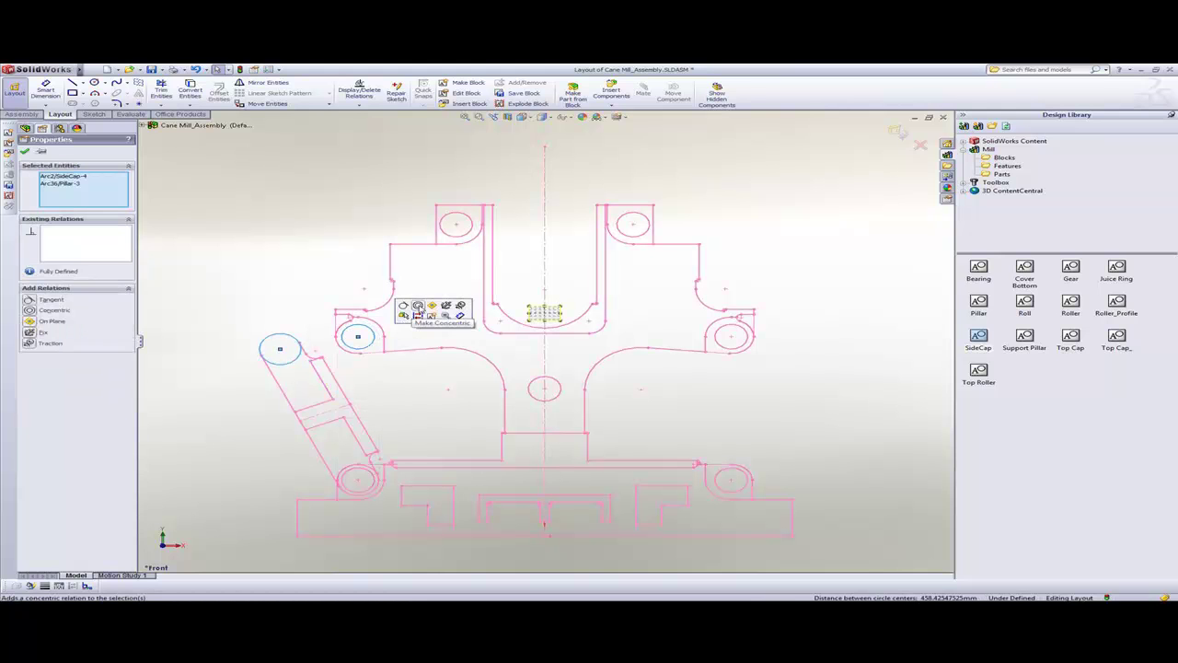
left_click(422, 309)
left_click(457, 401)
Insert a second SideCap block beside the pillar and make its upper circle concentric with the pillar's lower-right hole
mouse_move(59, 222)
left_mouse_down()
mouse_move(790, 459)
mouse_move(789, 482)
left_mouse_up()
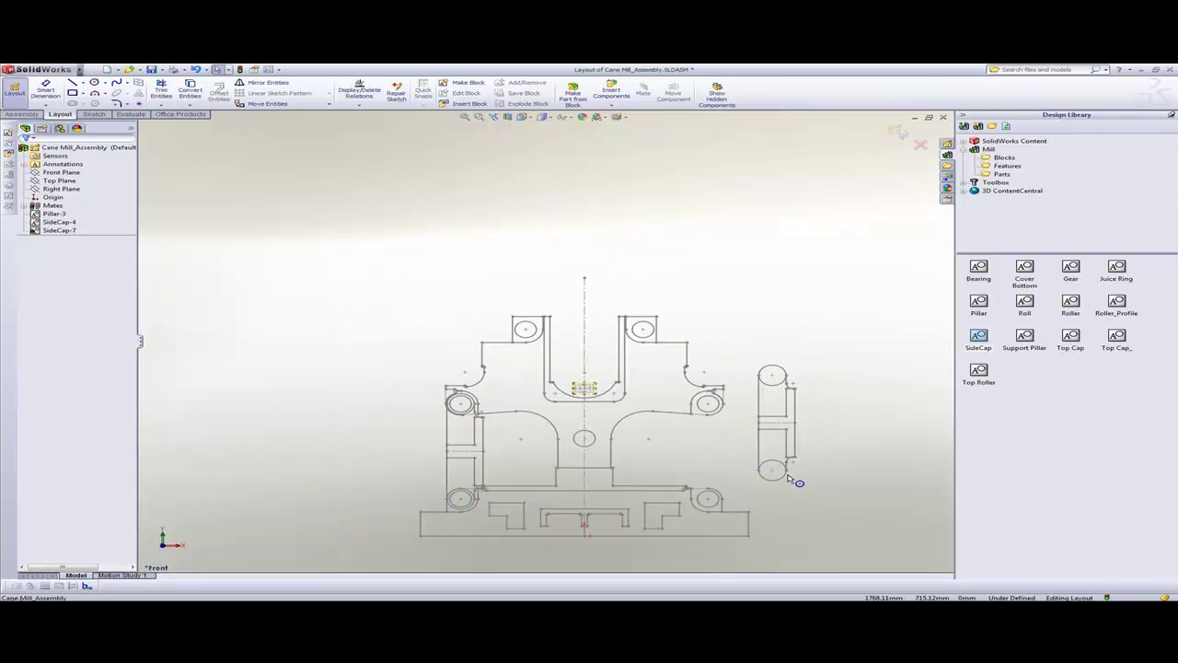
left_click(773, 484)
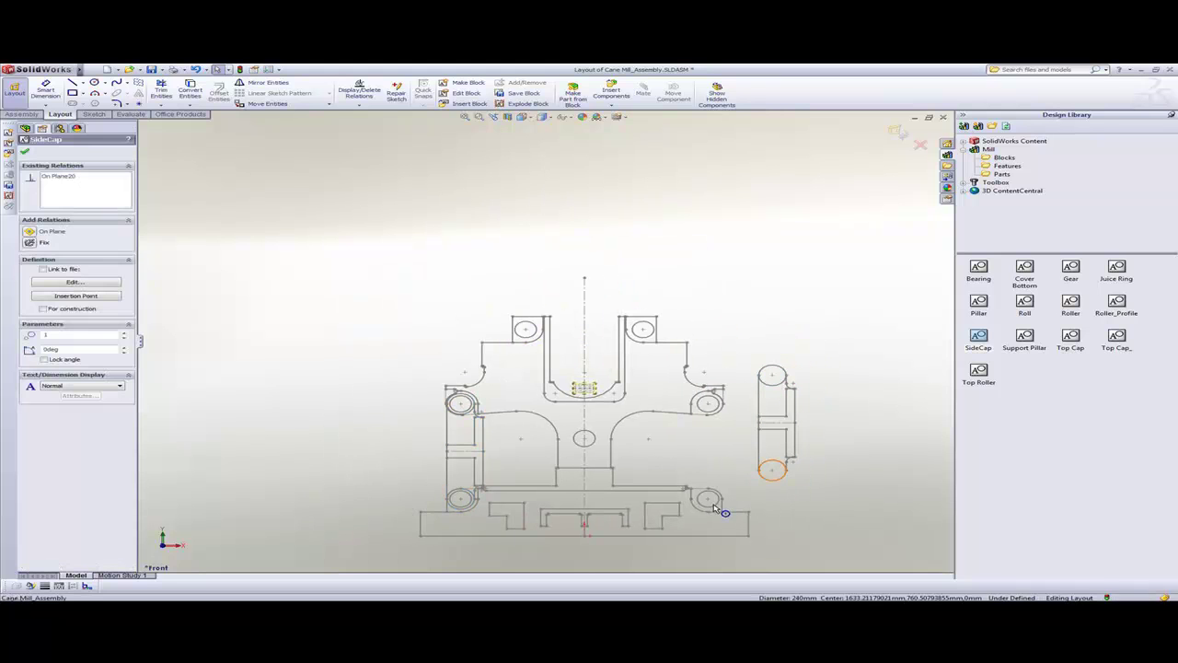
left_click(775, 386)
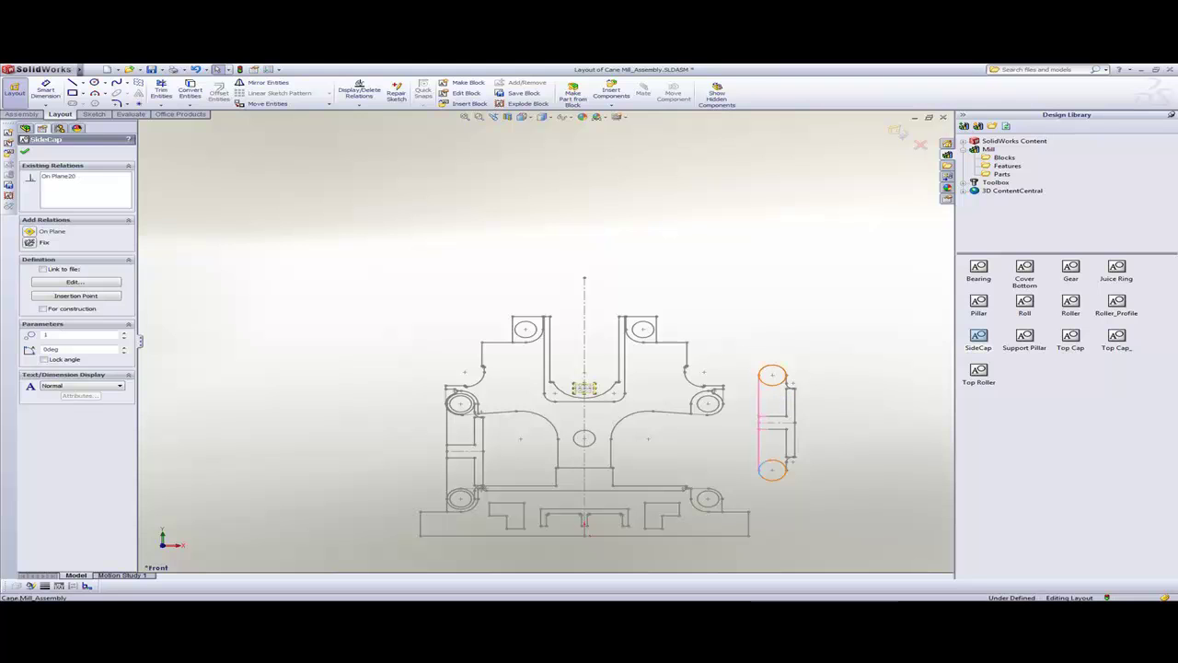
left_click(709, 509, "ctrl")
left_click(761, 474)
left_click(801, 504)
Make the free circle of the second SideCap concentric with the upper hole on the pillar's right flank
key("z")
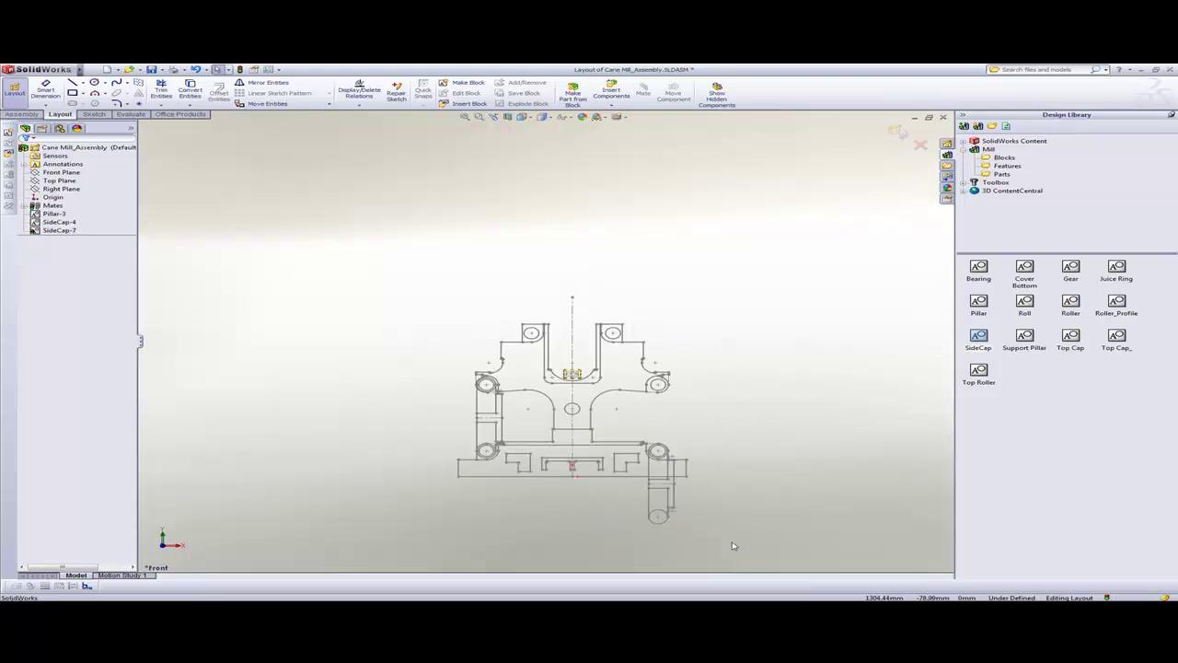
left_click(667, 526)
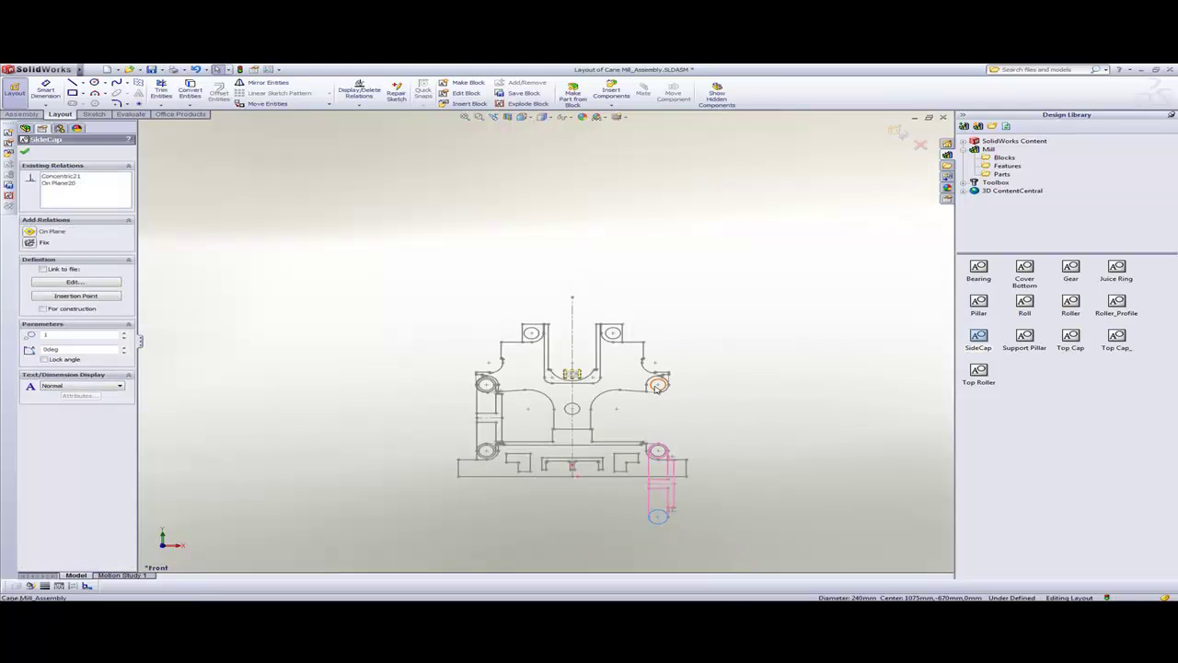
left_click(656, 390, "ctrl")
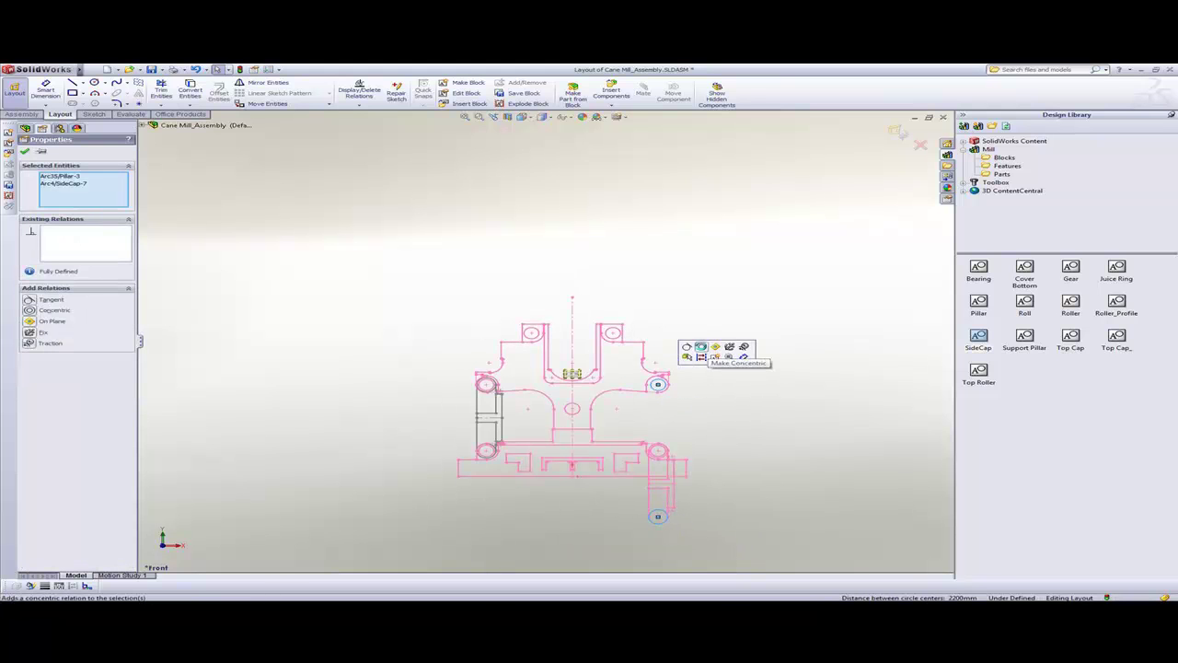
left_click(698, 352)
left_click(735, 405)
Insert the Top Cap block from the Design Library just above the pillar
scroll(741, 402, "down", 2)
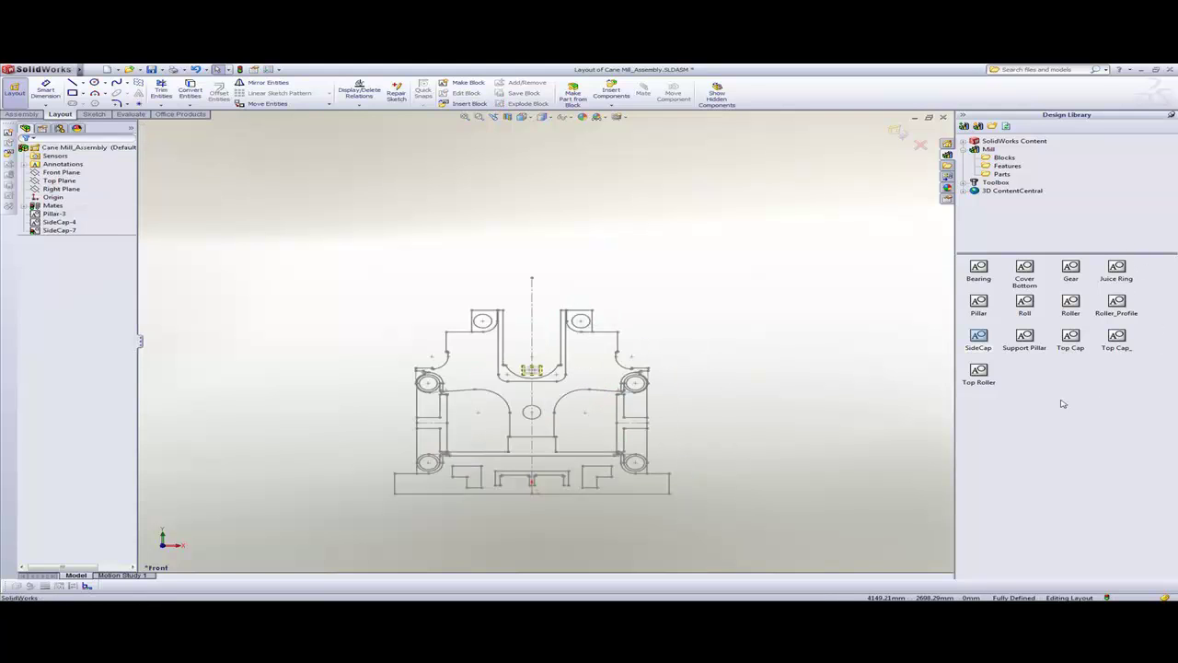
left_click_drag(1071, 343, 527, 309)
scroll(527, 299, "down", 4)
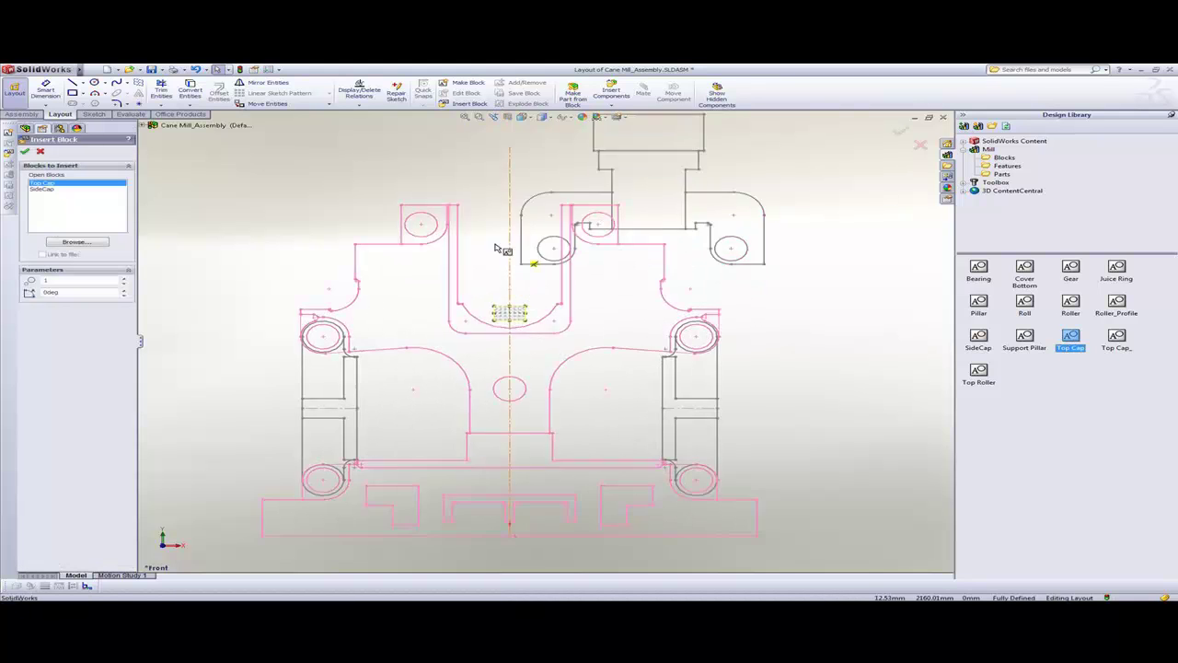
left_click(393, 197)
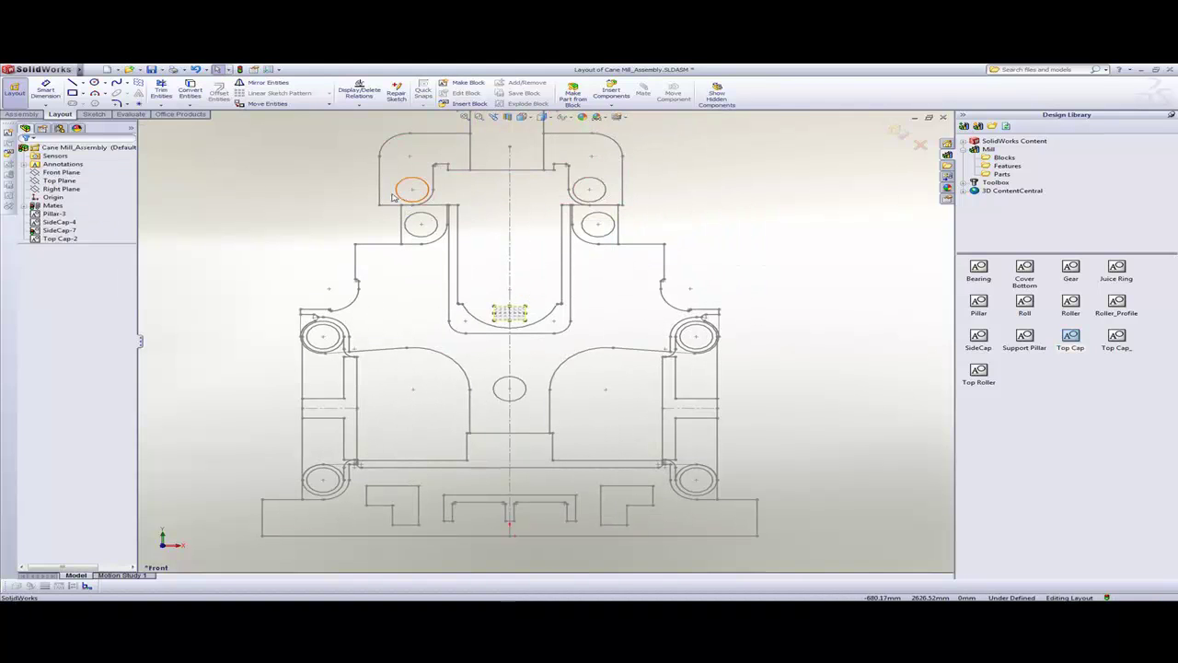
Make the Top Cap's two circles concentric with the matching holes at the pillar's upper end
left_click(402, 199)
left_click(423, 208, "ctrl")
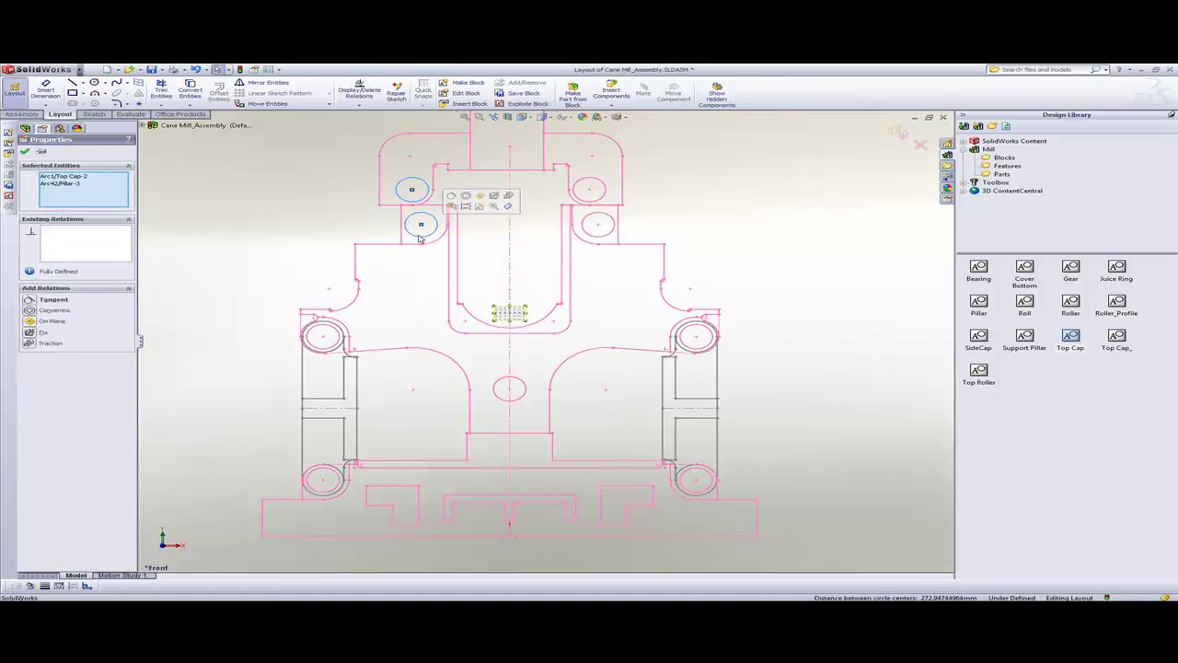
left_click(466, 198)
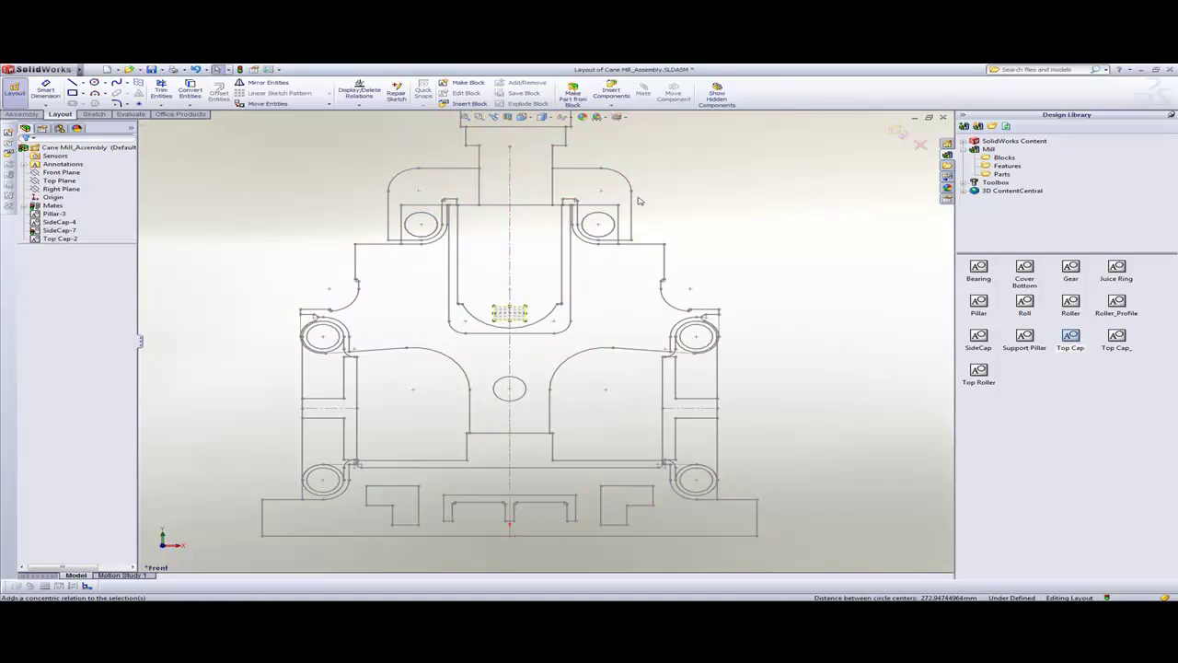
mouse_move(633, 199)
left_mouse_down()
mouse_move(635, 171)
mouse_move(625, 183)
left_mouse_up()
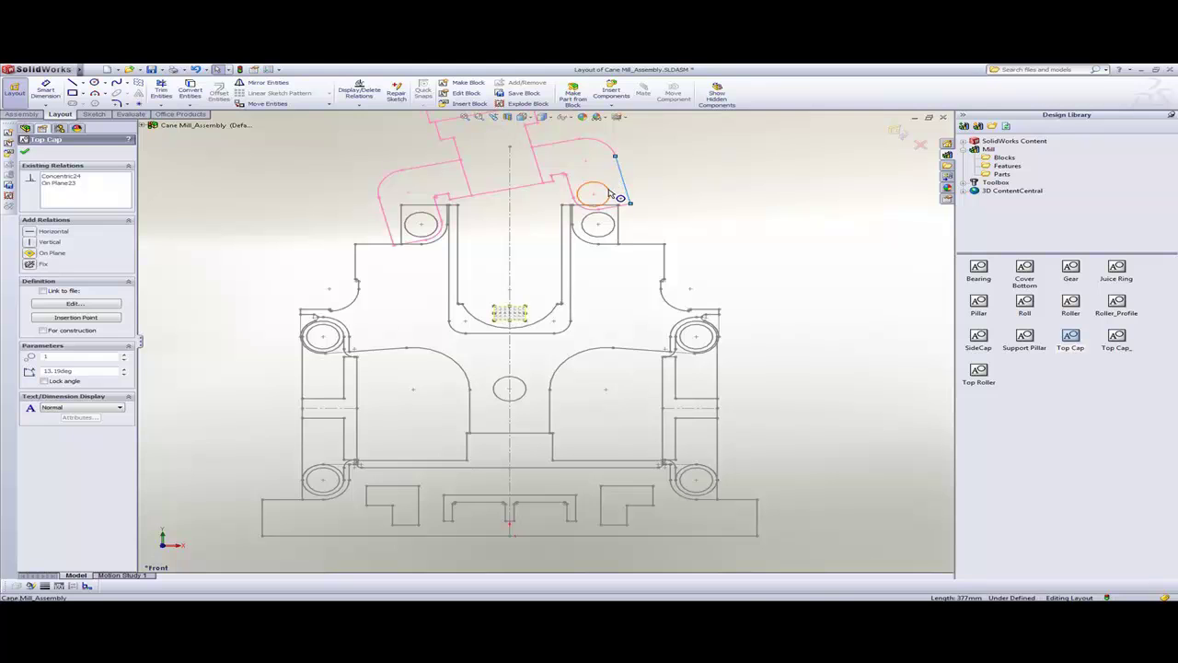
left_click(610, 193)
left_click(606, 239, "ctrl")
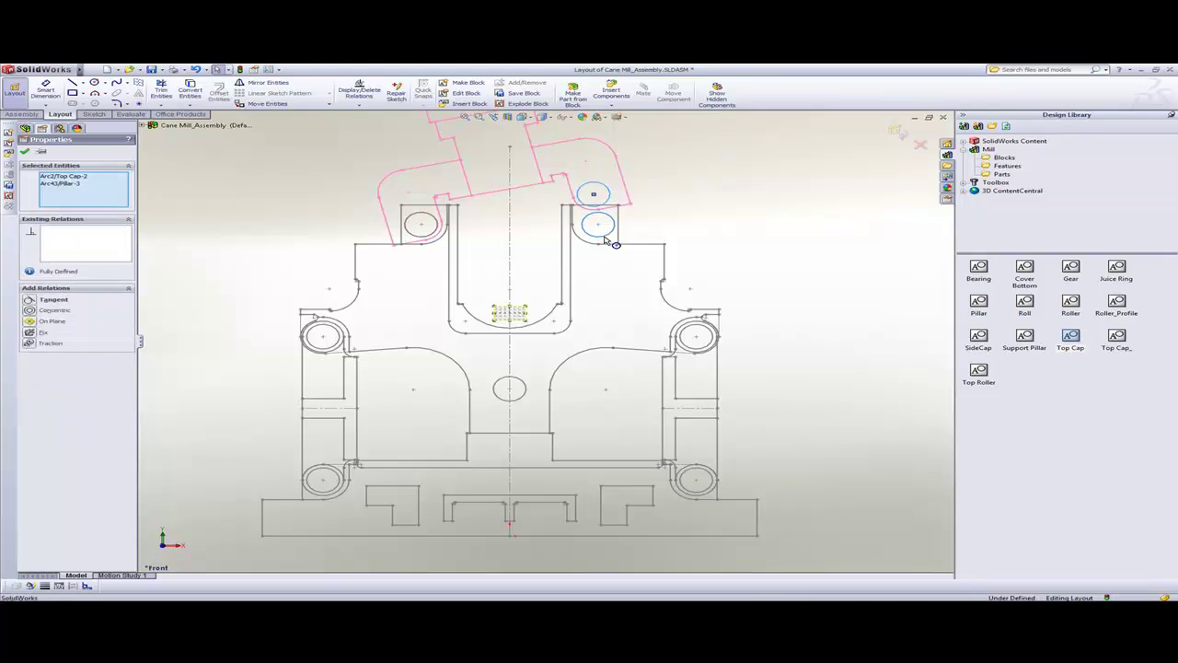
left_click(655, 201)
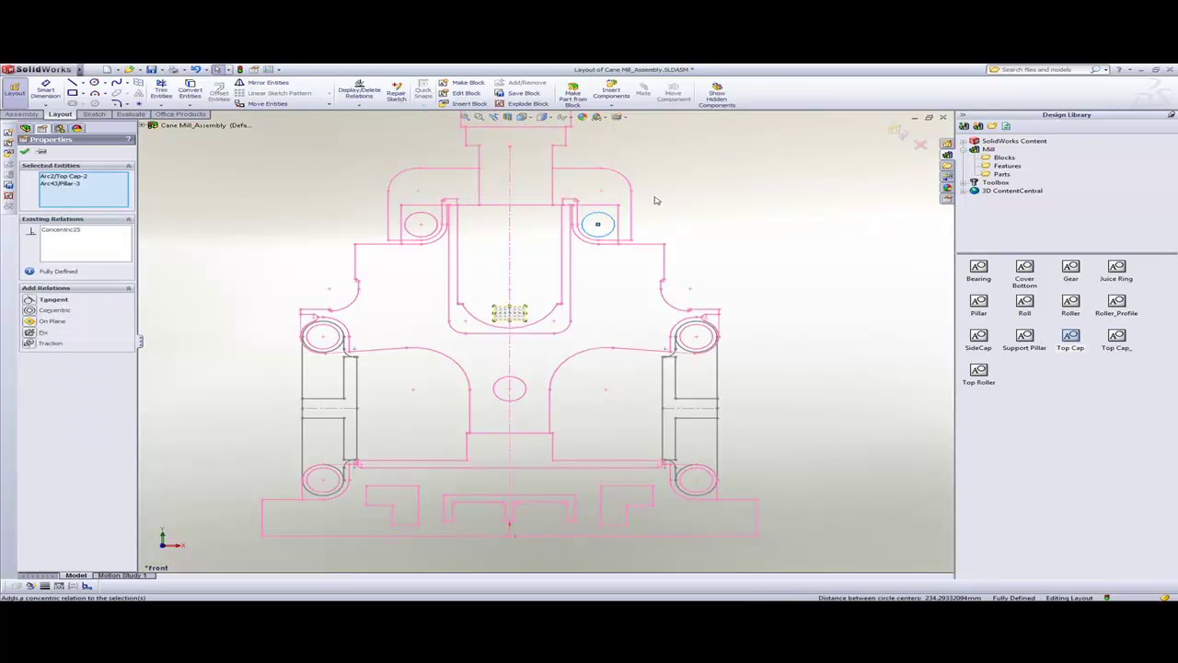
left_click(736, 207)
Place three Roller blocks in the pillar's openings and add a Traction relation between the lower-left and upper rollers
scroll(737, 211, "up", 1)
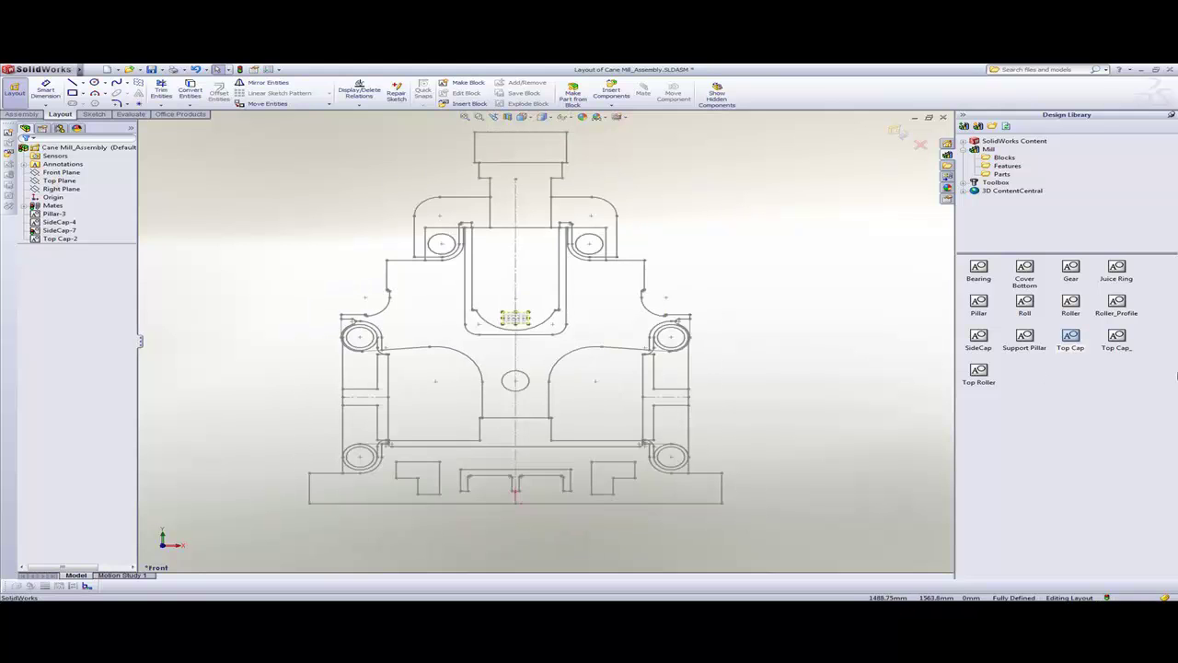
left_click_drag(1071, 304, 889, 343)
left_click_drag(449, 403, 451, 402)
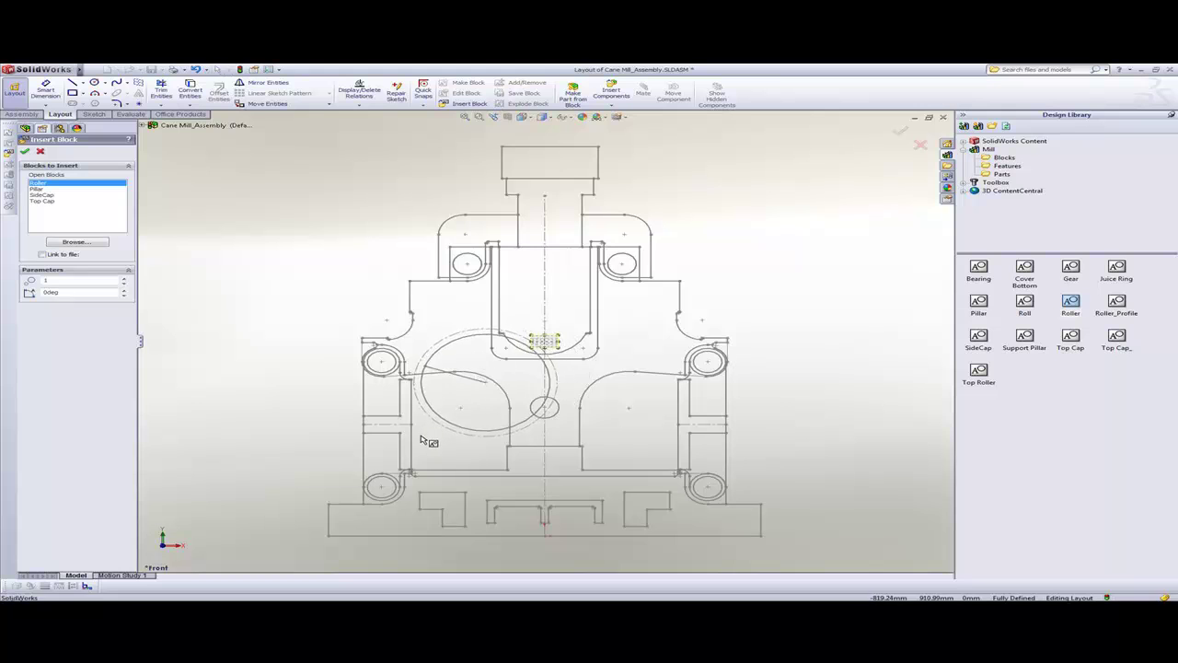
left_click(426, 441)
left_click(487, 387)
left_click_drag(487, 388, 567, 257)
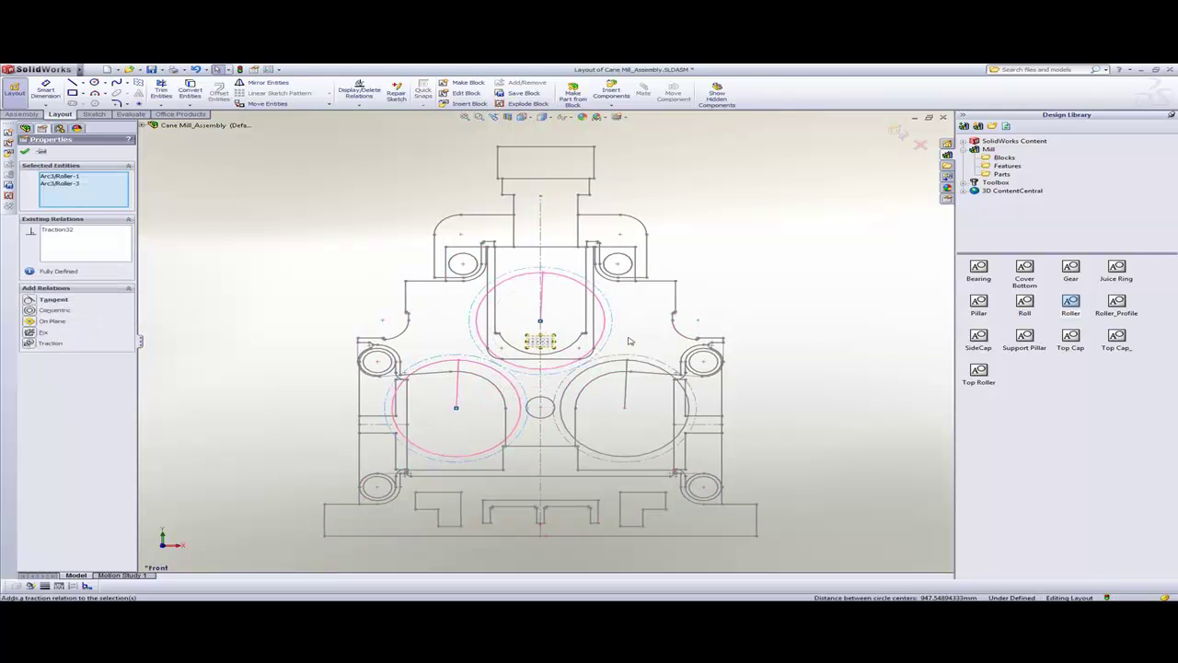
left_click(629, 342)
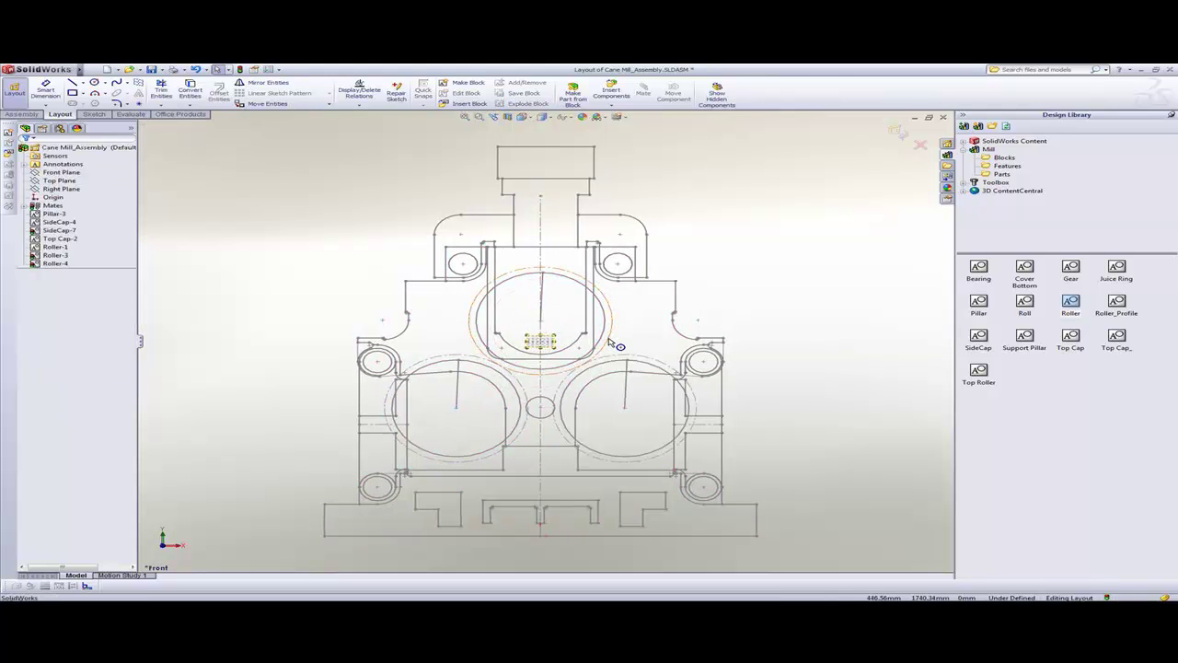
Add a Traction relation between the upper and lower-right rollers, and rotate the lower-right roller to test the motion
left_click(625, 357)
left_click(625, 357, "ctrl")
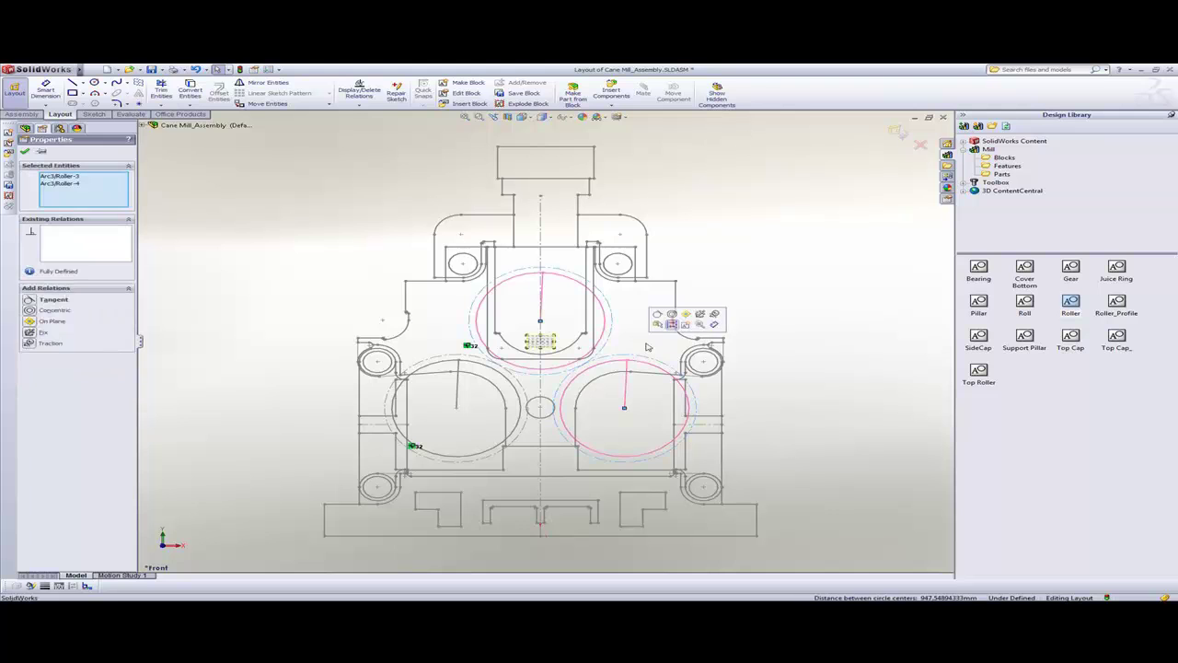
left_click(739, 317)
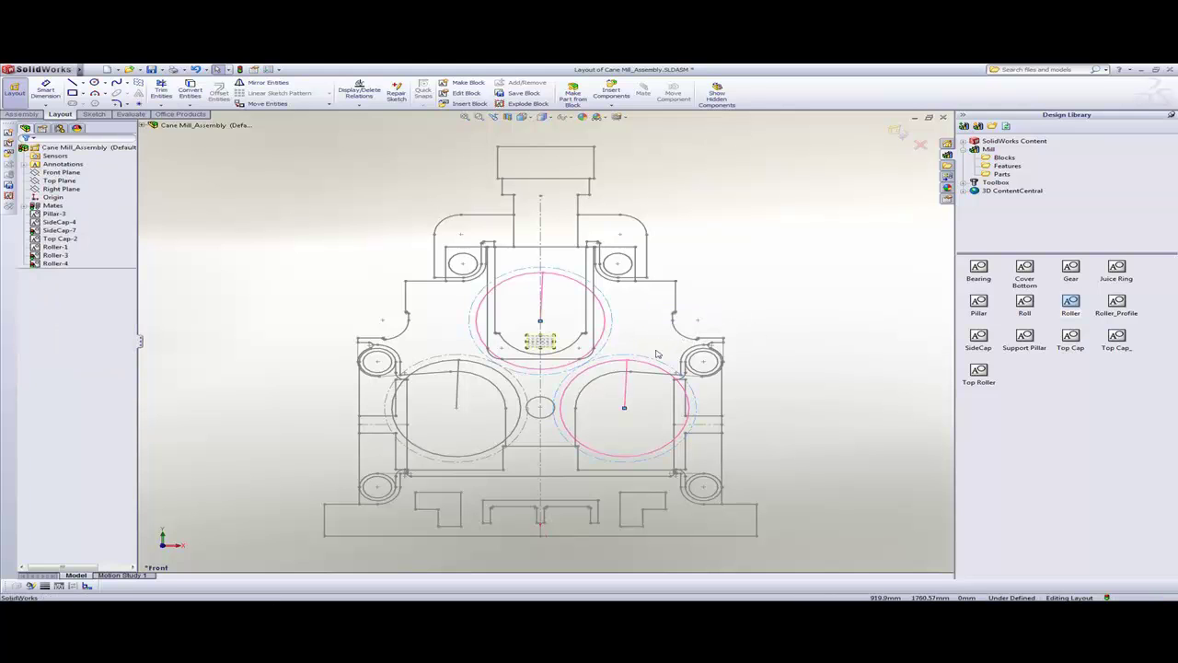
left_click_drag(641, 359, 607, 319)
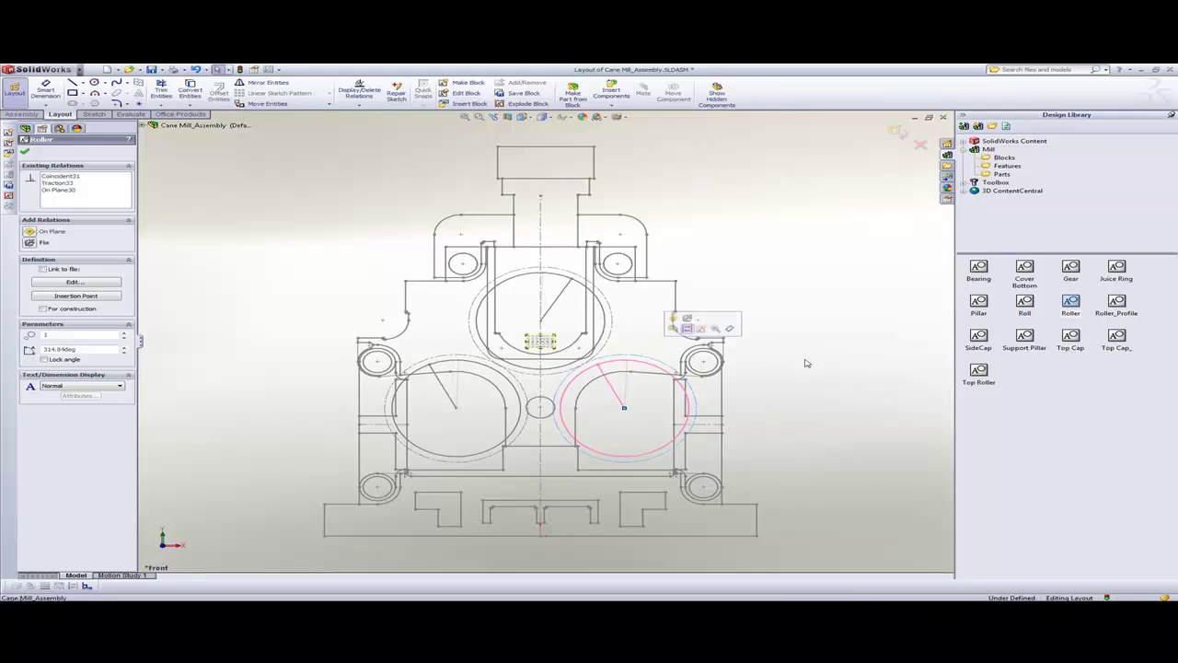
left_click(832, 364)
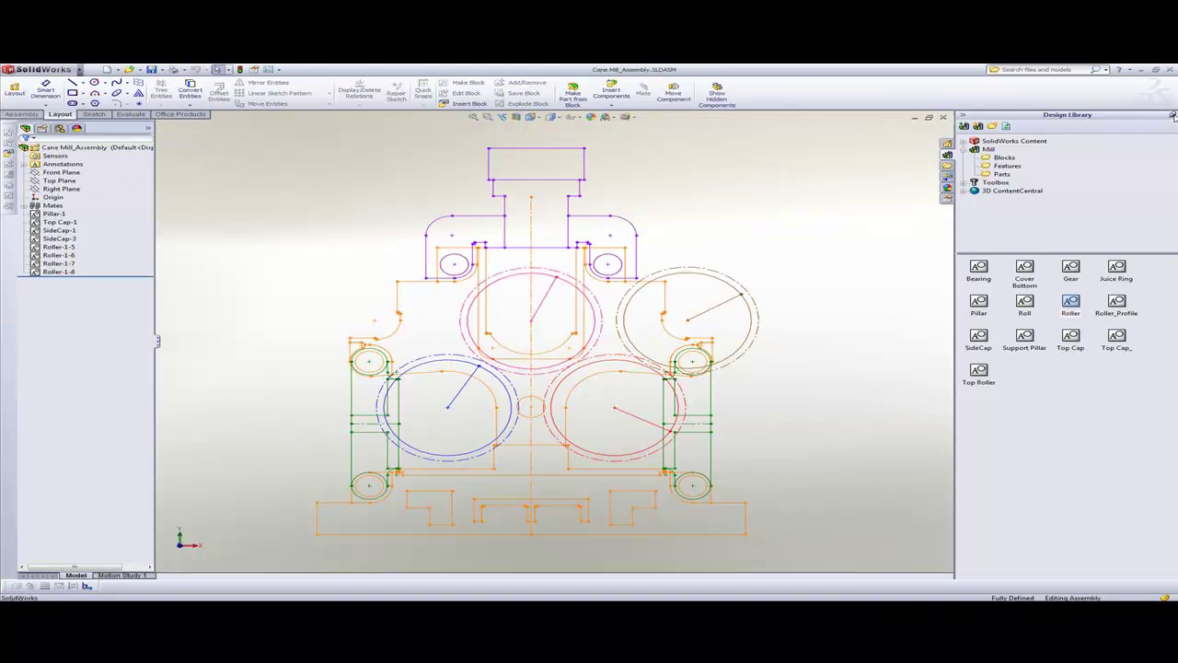
Collapse the Design Library, show the layout in isometric view and rotate the blue roller to check the linked roller motion
left_click(1173, 115)
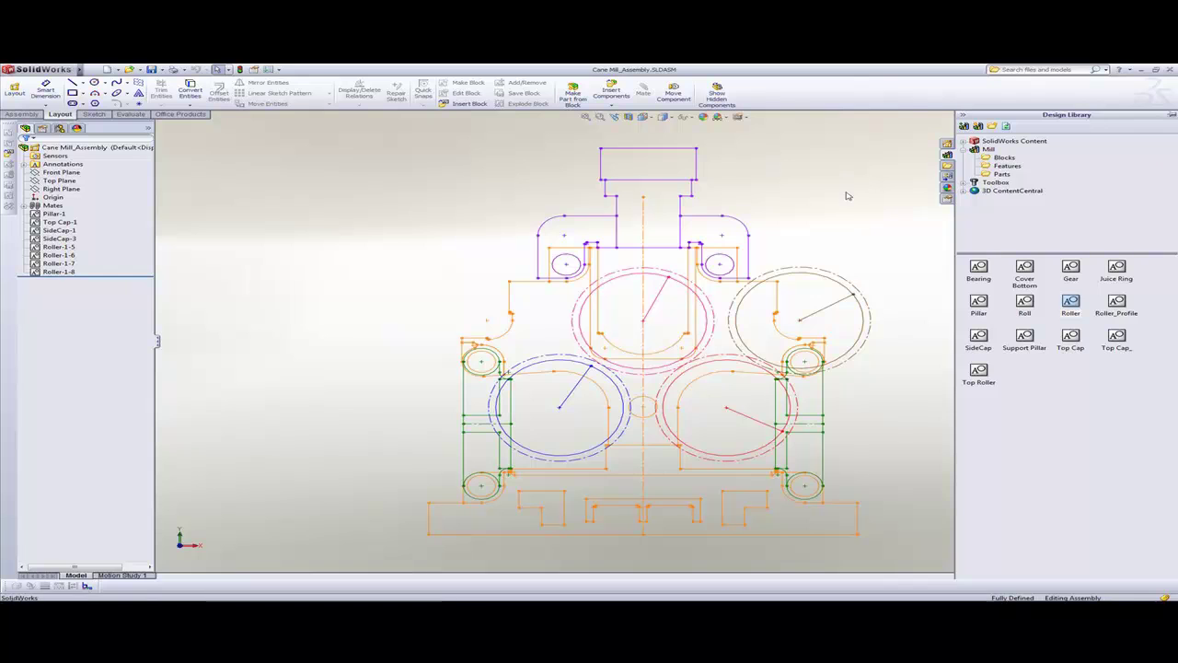
key("ctrl+7")
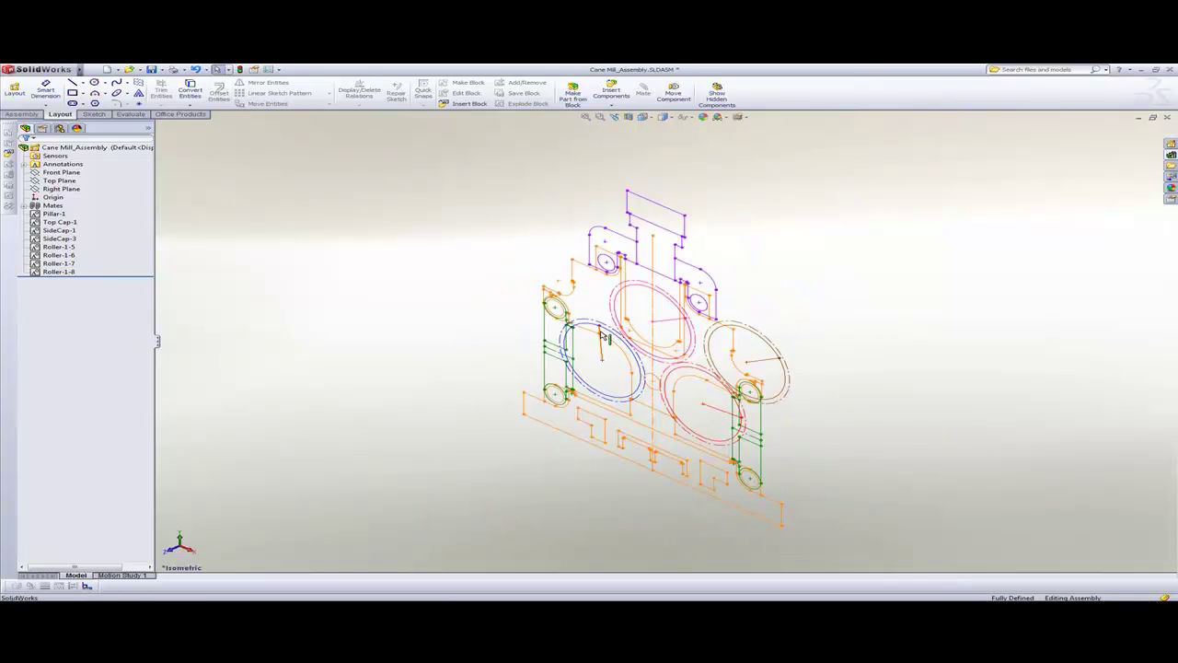
left_click(601, 334)
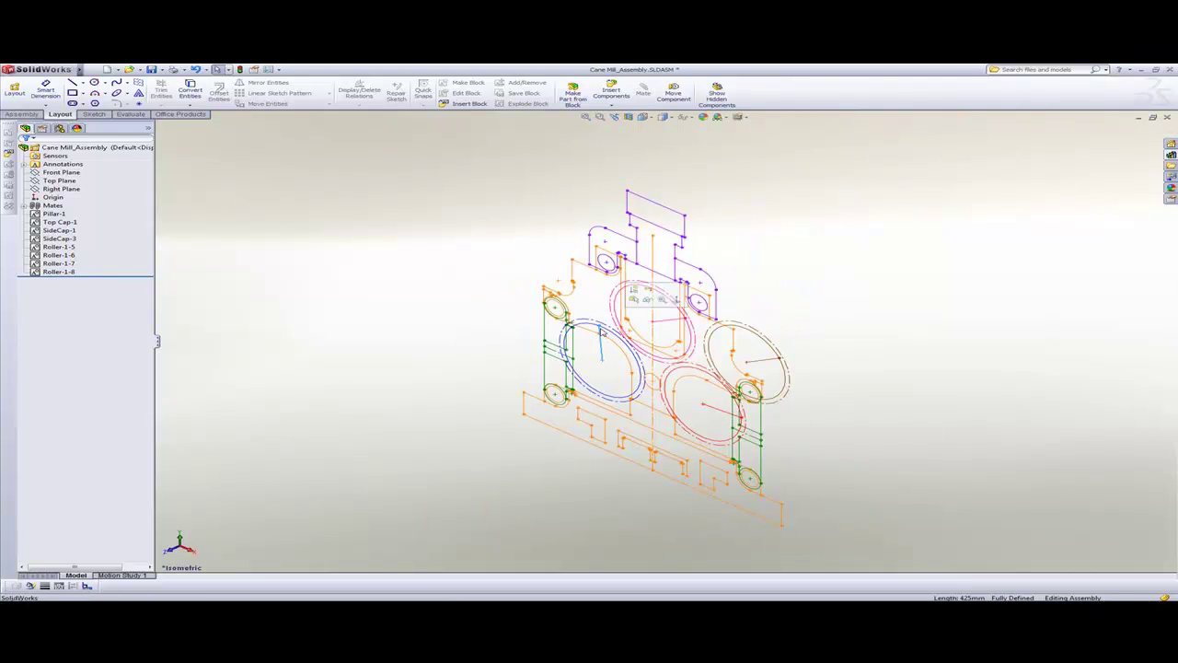
left_click_drag(600, 327, 564, 521)
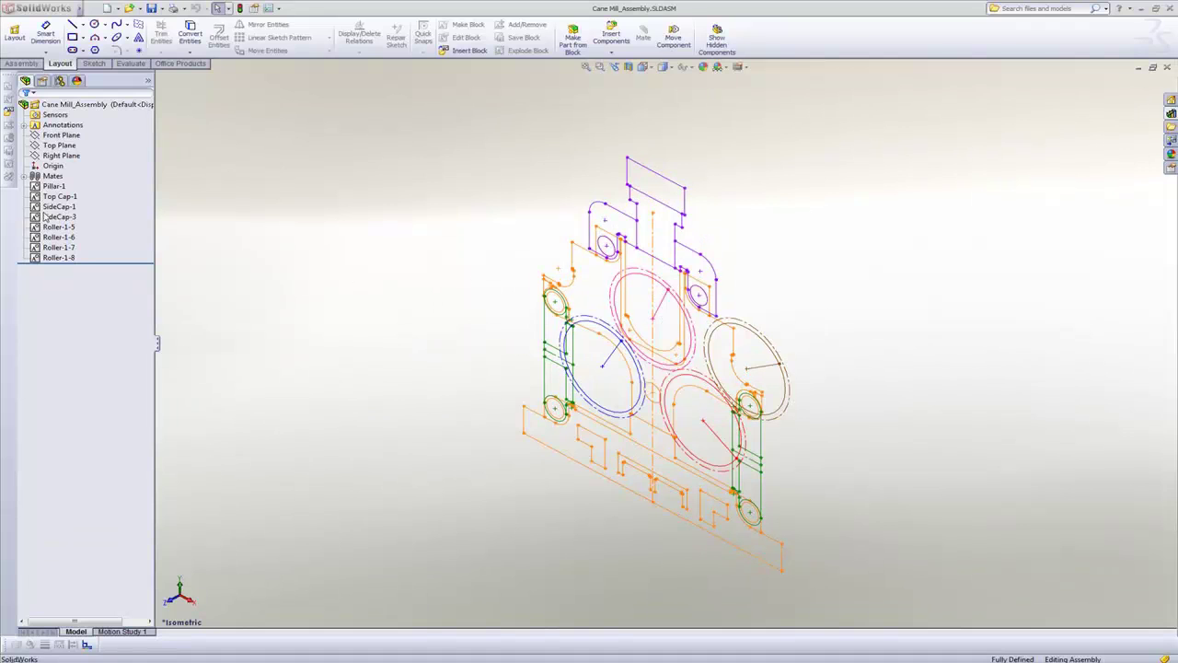
Make parts from the Pillar, Top Cap and two SideCap blocks using the Project constraint
left_click(51, 196)
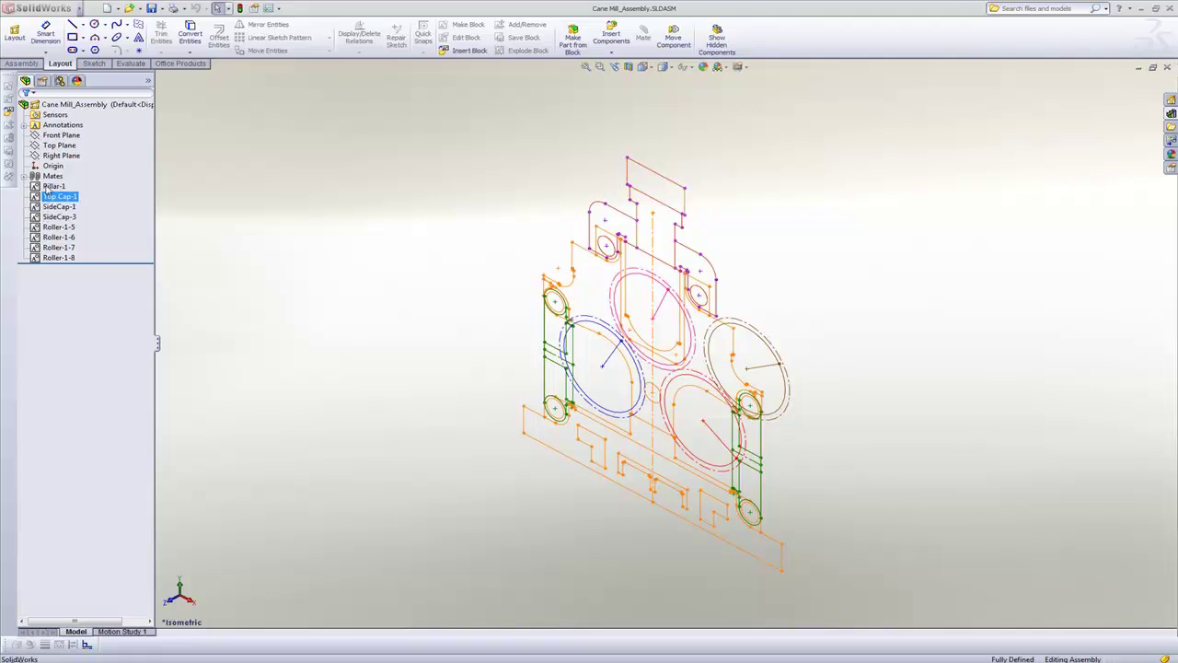
left_click(53, 186)
left_click(58, 218, "ctrl")
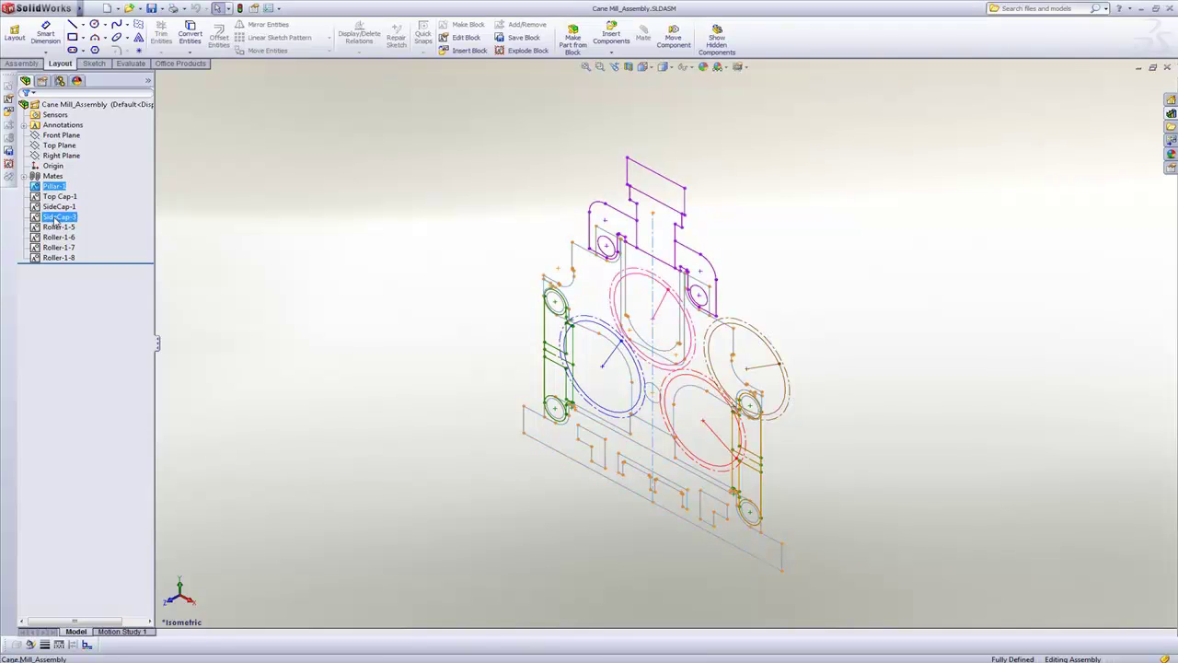
left_click(57, 217, "shift")
right_click(56, 219)
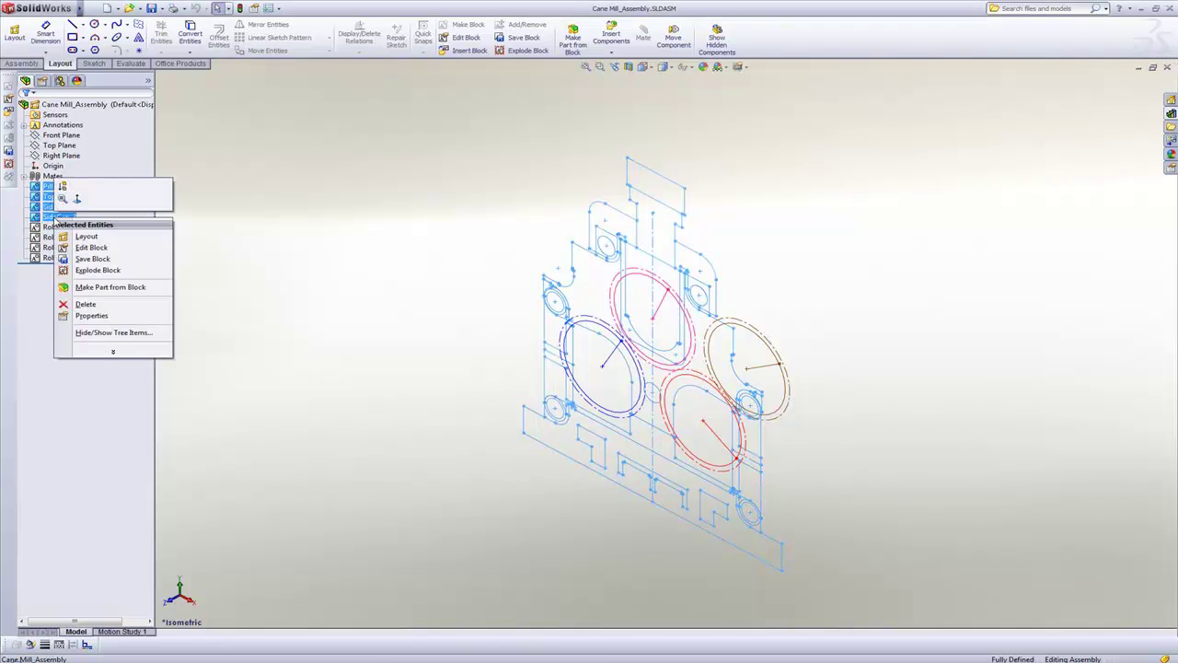
left_click(102, 288)
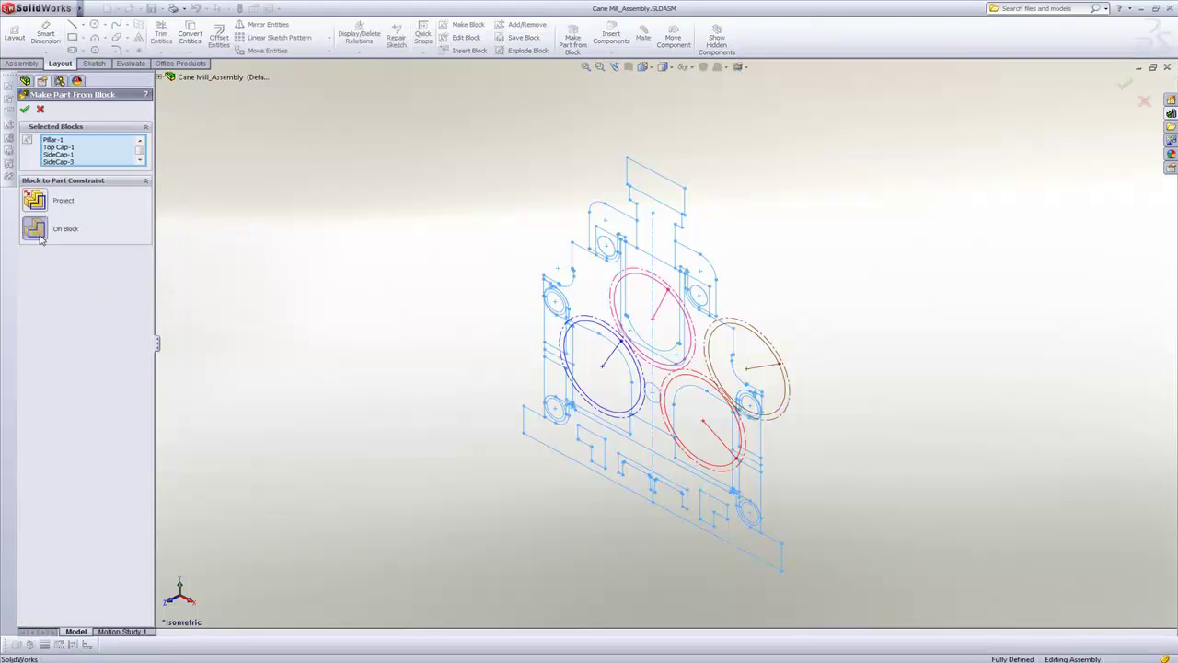
left_click(33, 199)
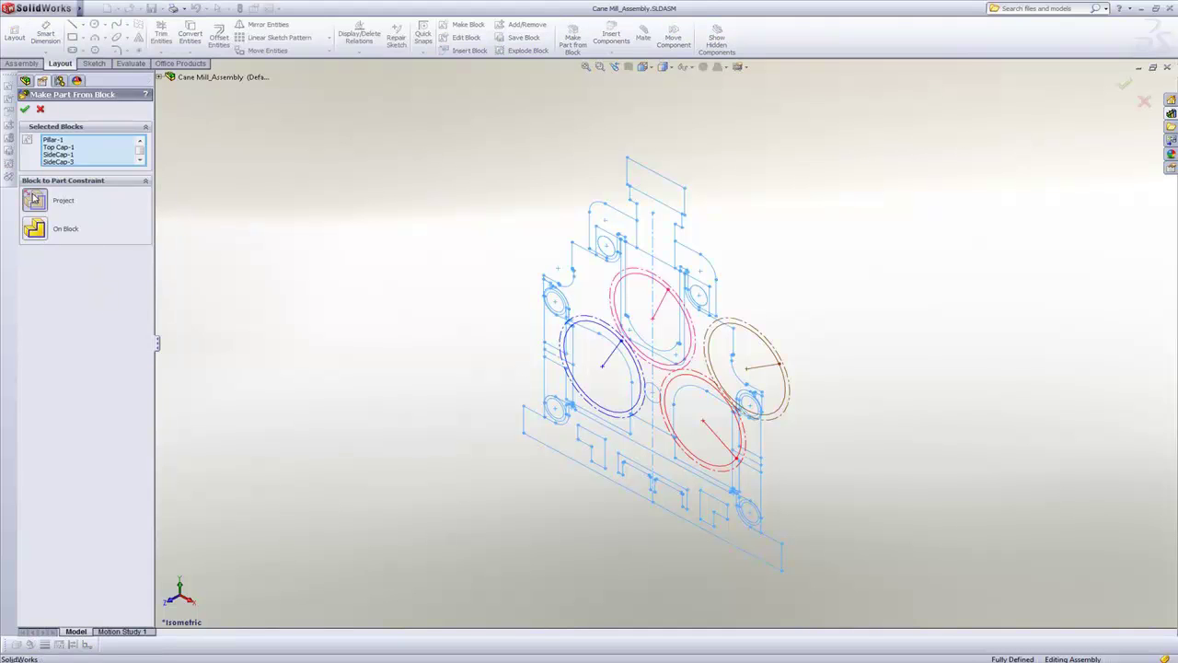
left_click(26, 109)
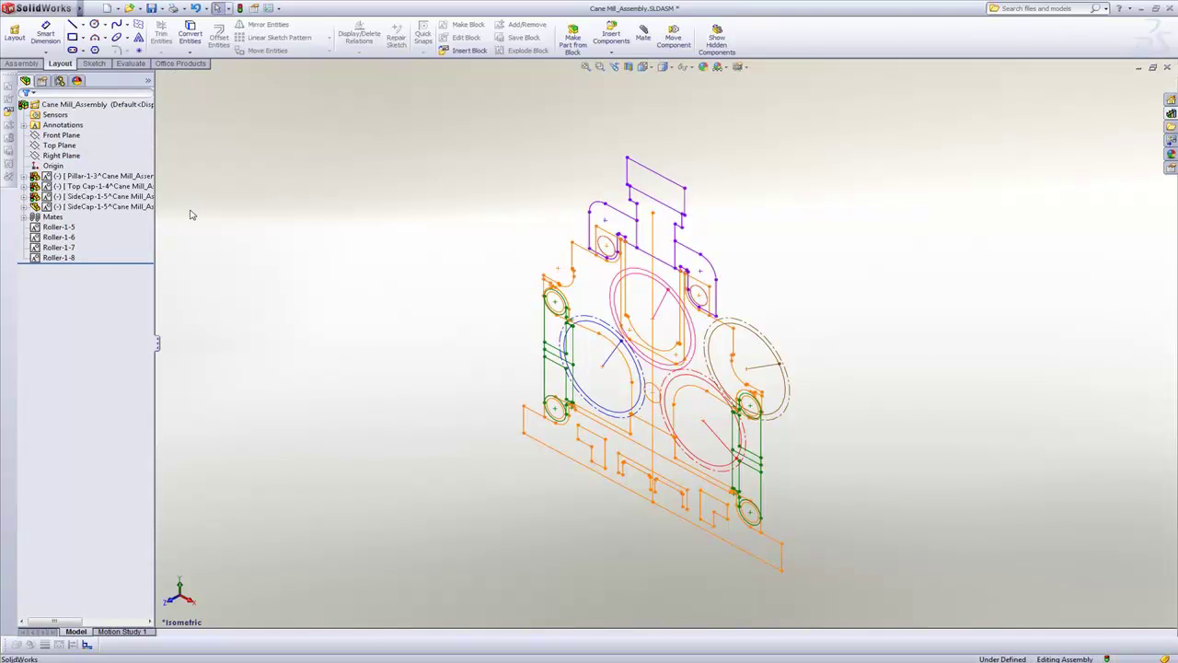
Make parts from the four Roller blocks
left_click(57, 227)
left_click(57, 257, "shift")
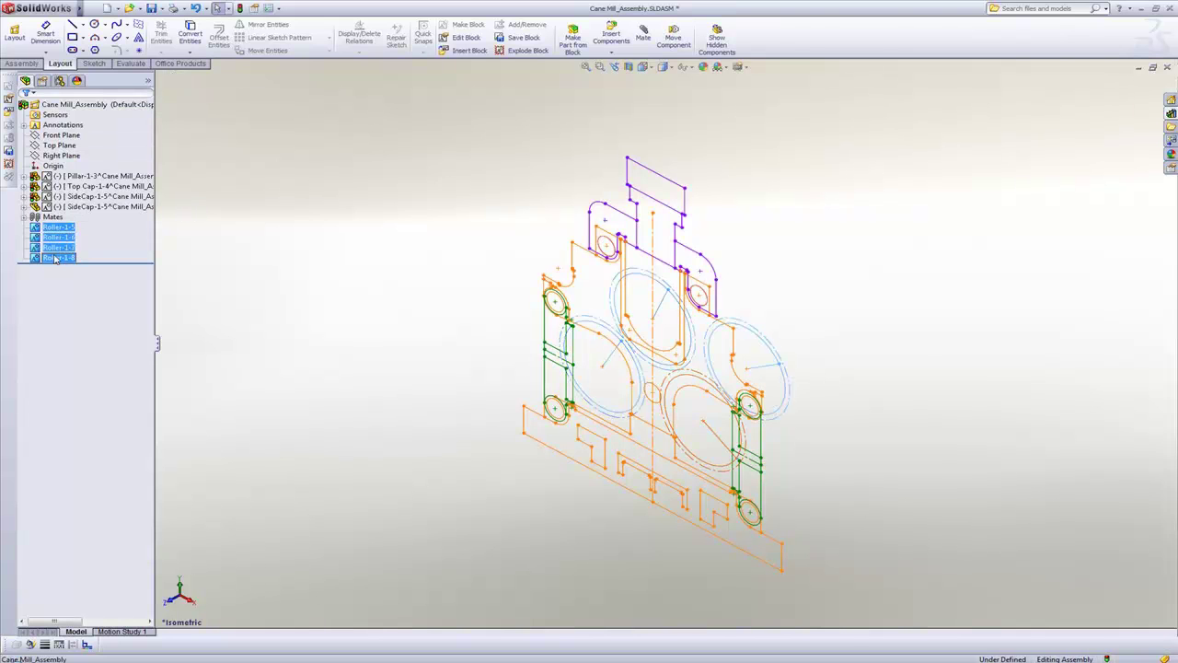
right_click(55, 258)
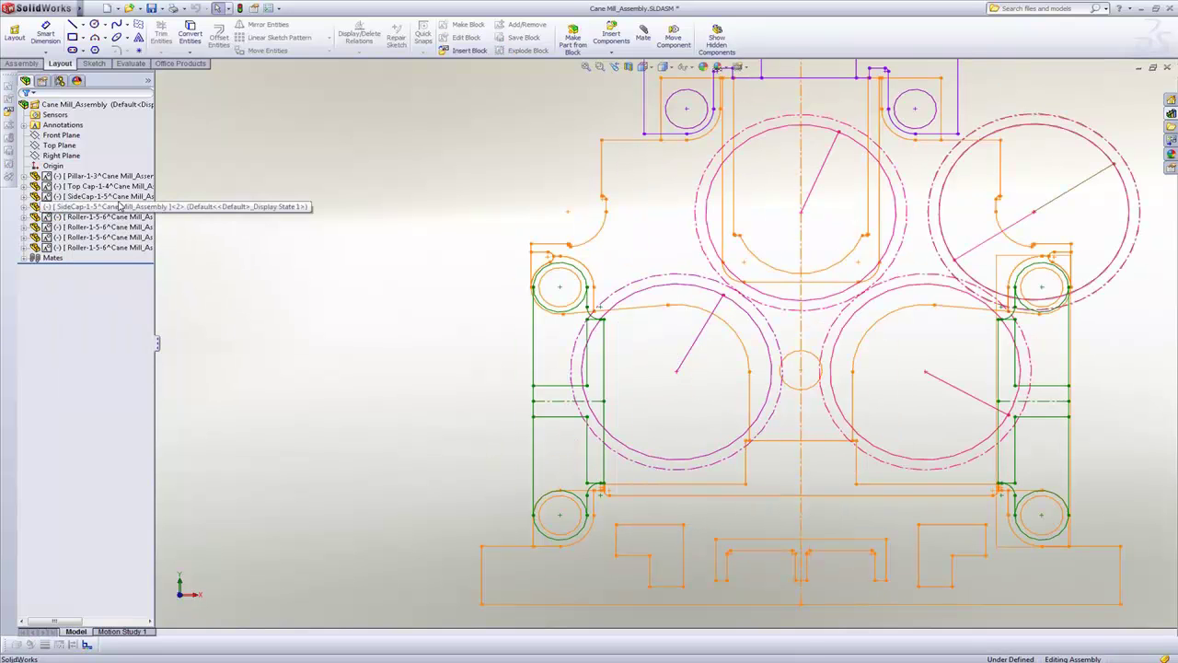
Edit the first SideCap part within the assembly and select the SideCap-1 block inside its Sketch1
left_click(120, 197)
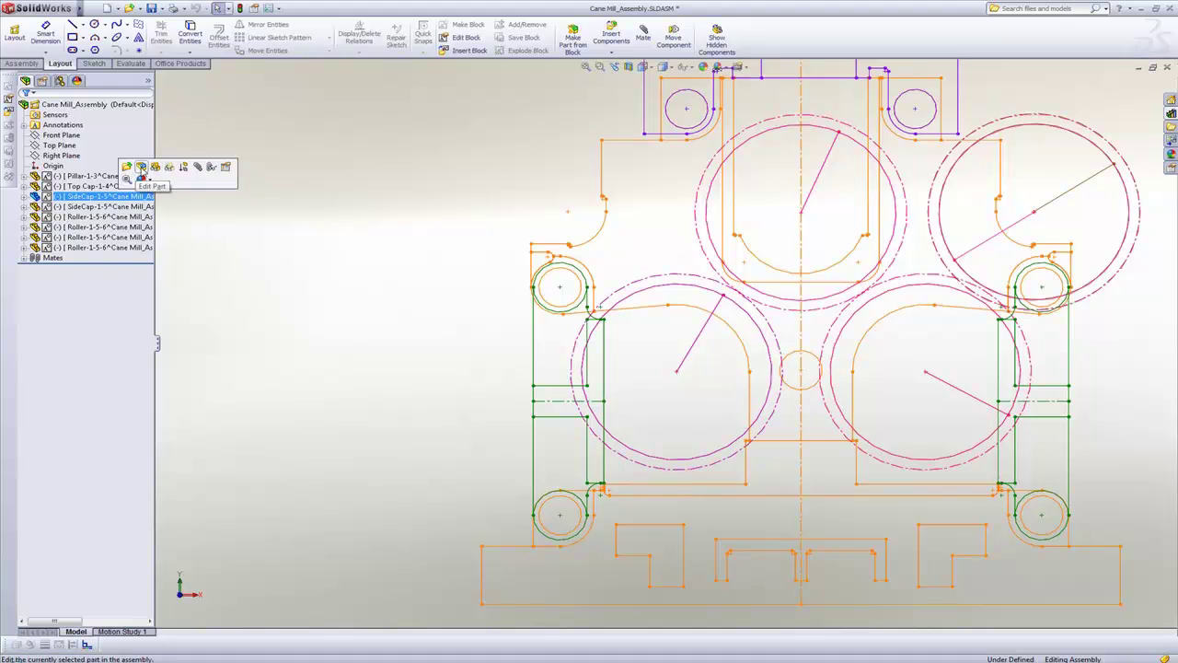
left_click(143, 168)
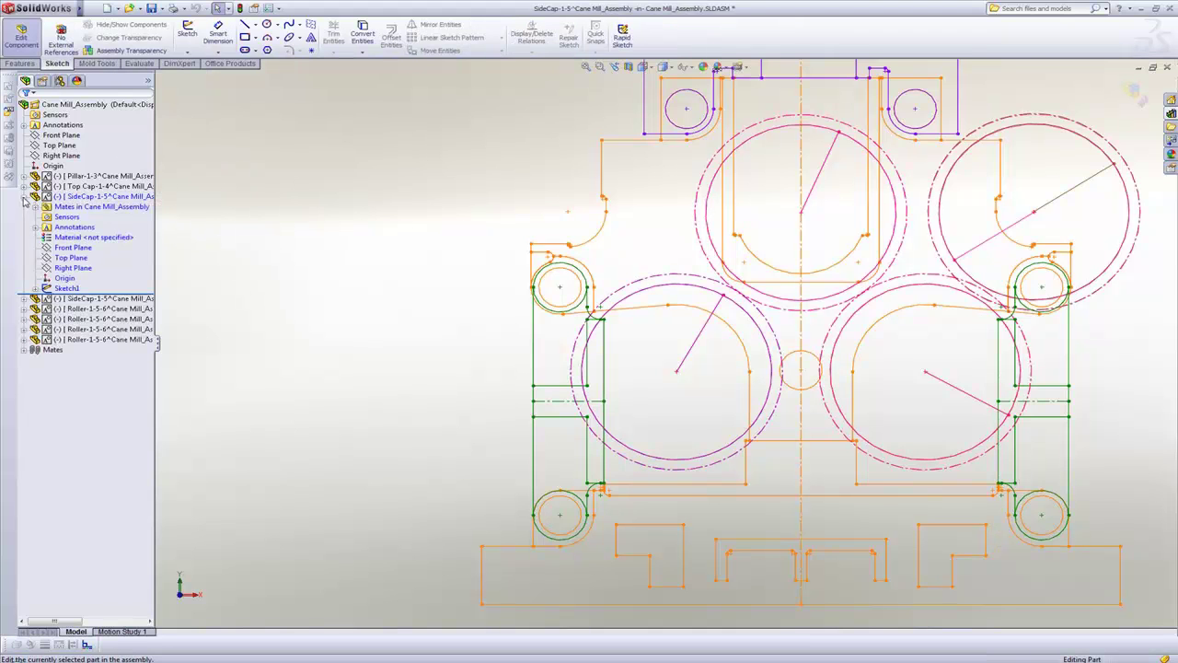
left_click(68, 288)
left_click(36, 289)
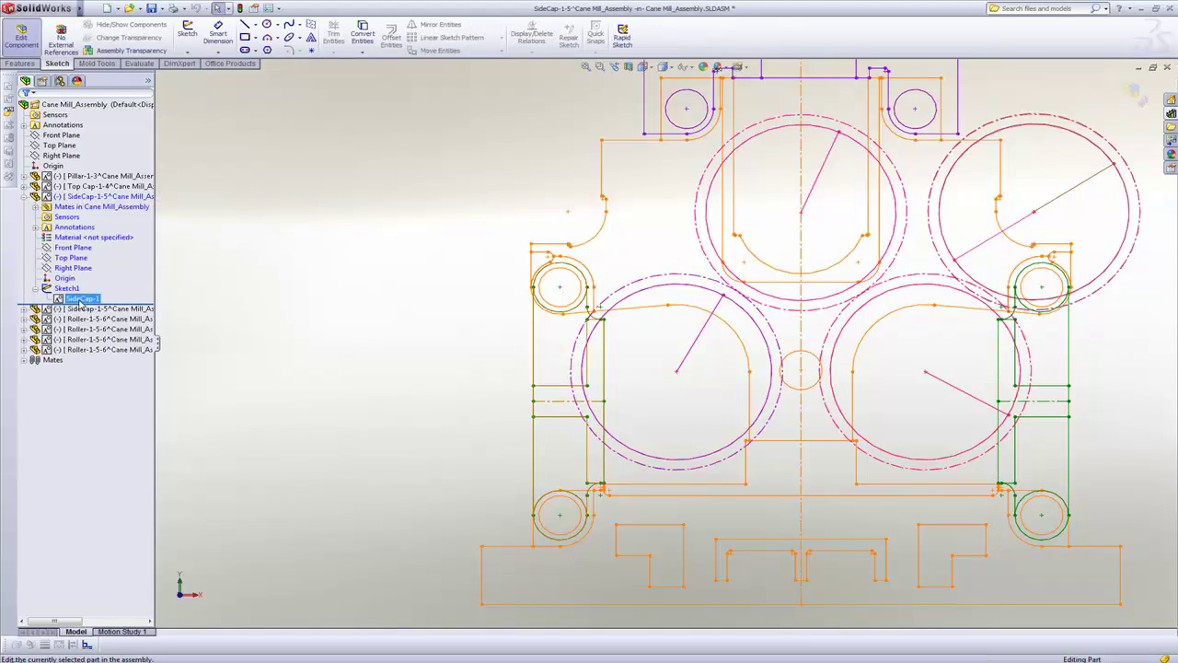
left_click(81, 301)
Extrude the two SideCap regions above and below the central band 380 mm using the Mid Plane end condition
key("s")
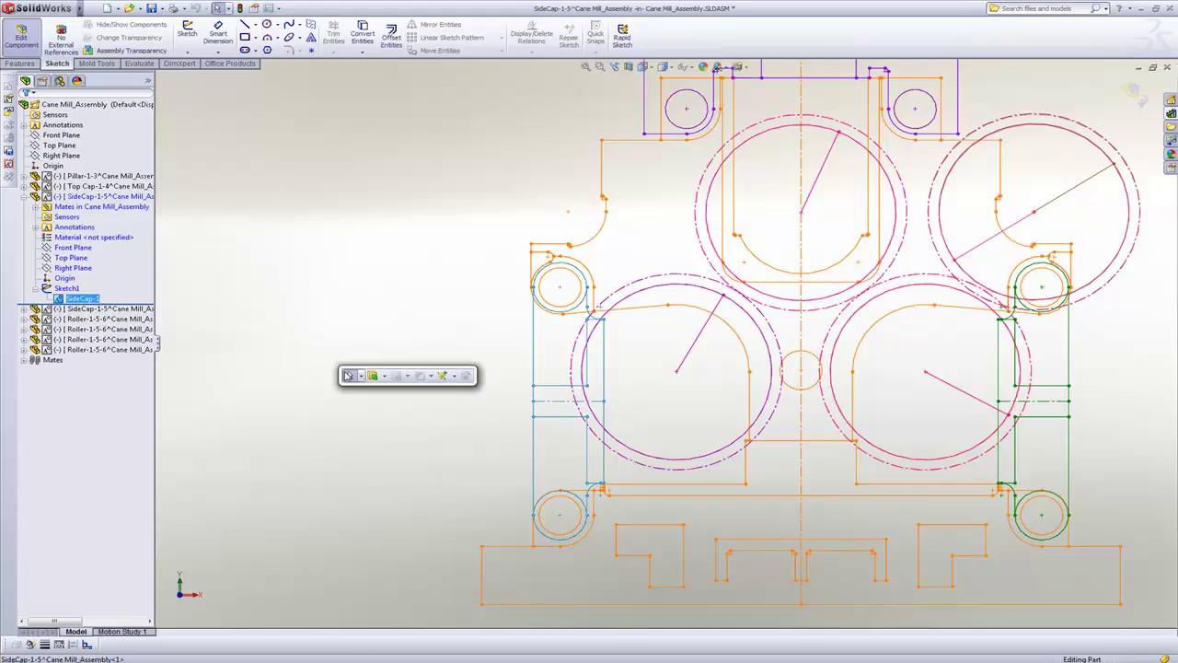
left_click(374, 376)
left_click(563, 437)
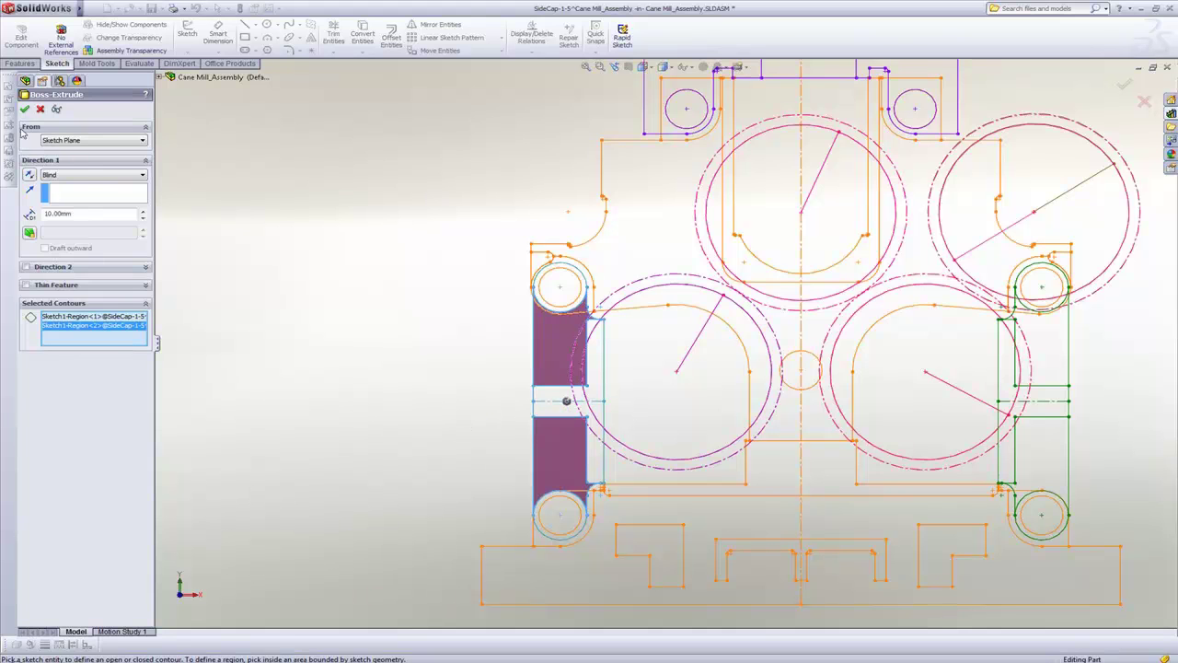
left_click(87, 174)
left_click(74, 224)
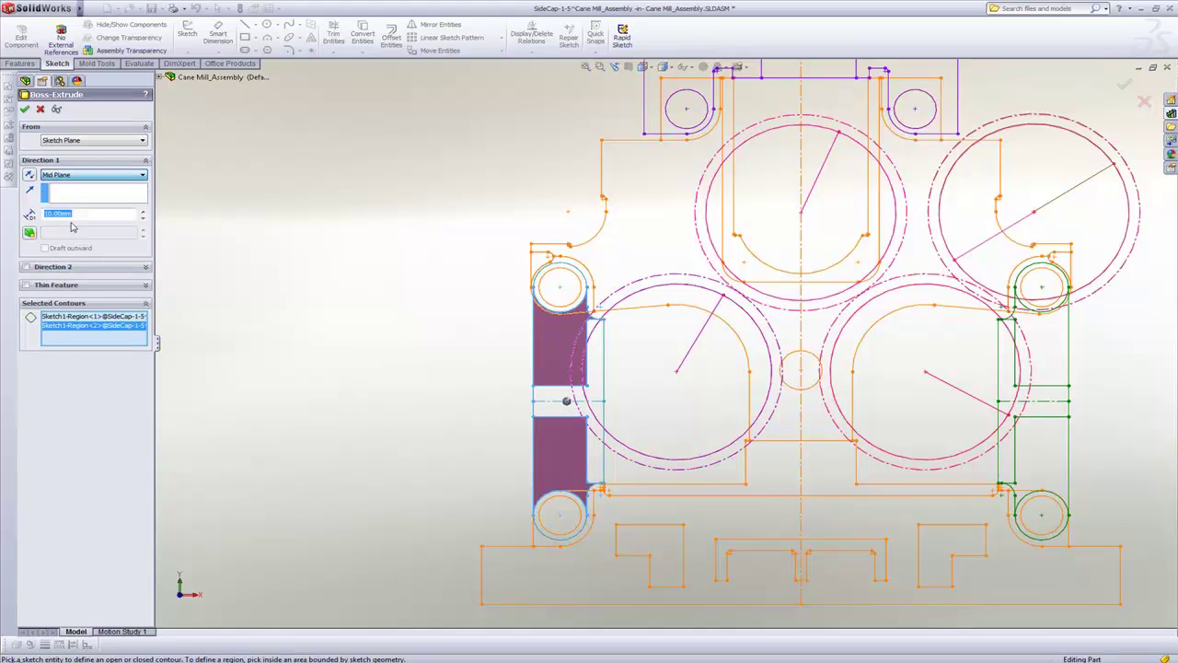
type("380")
key("Return")
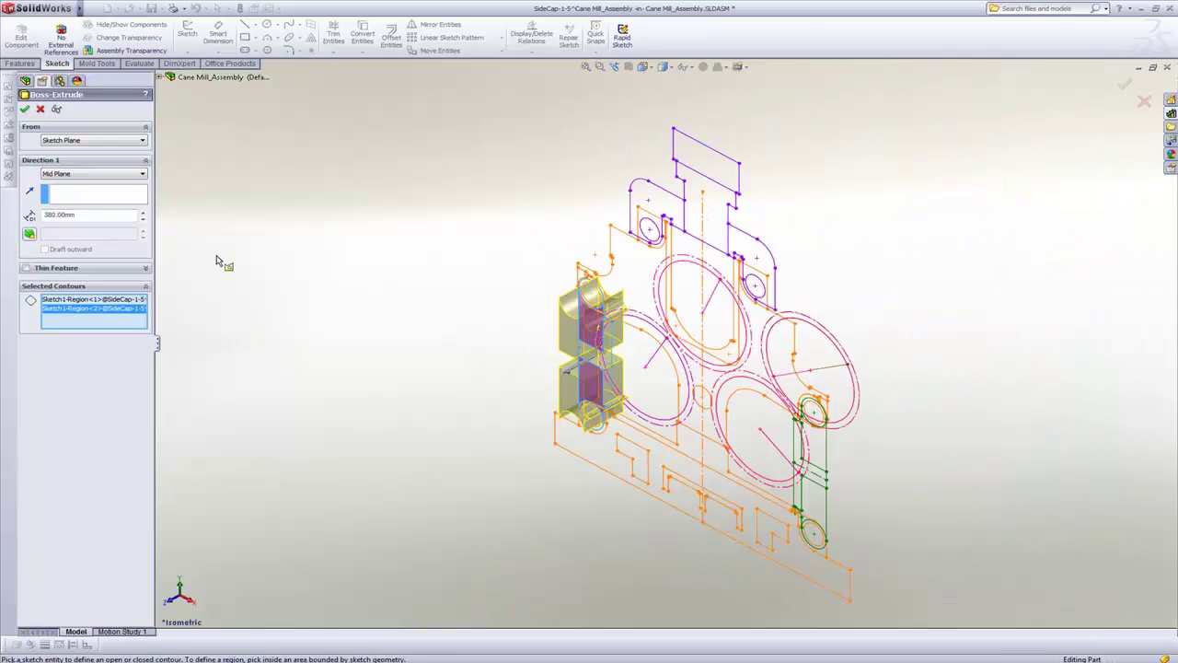
left_click(24, 110)
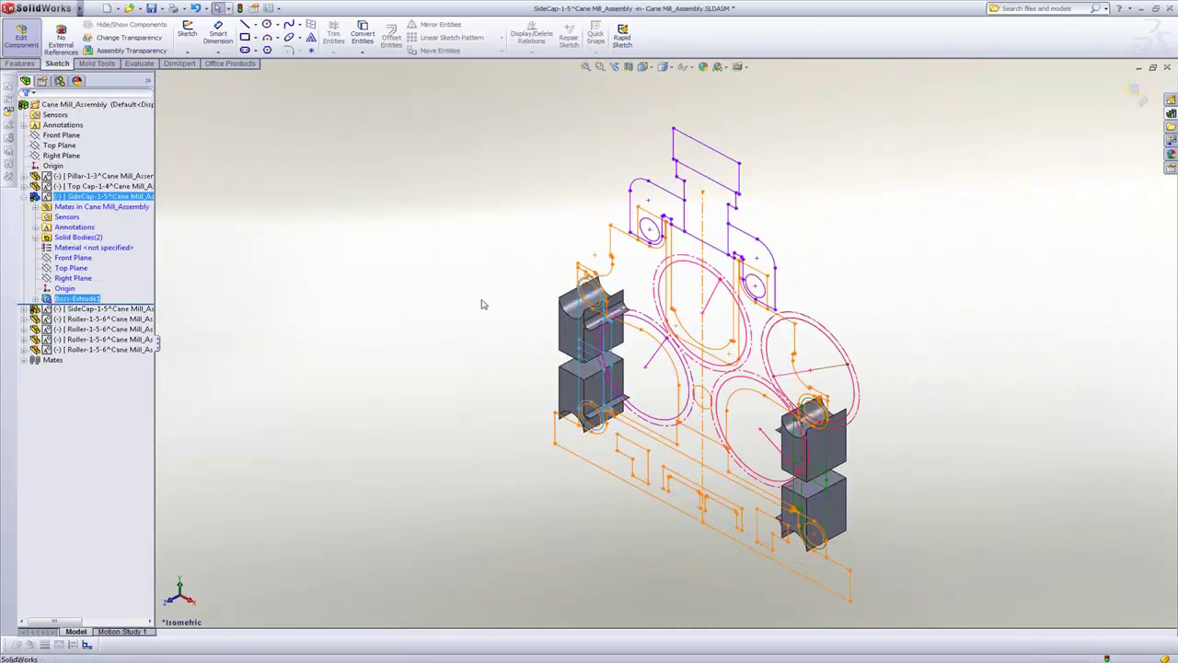
Extrude further SideCap sketch regions, including the lower end circle, 420 mm from the mid plane with Merge result on
scroll(565, 319, "down", 2)
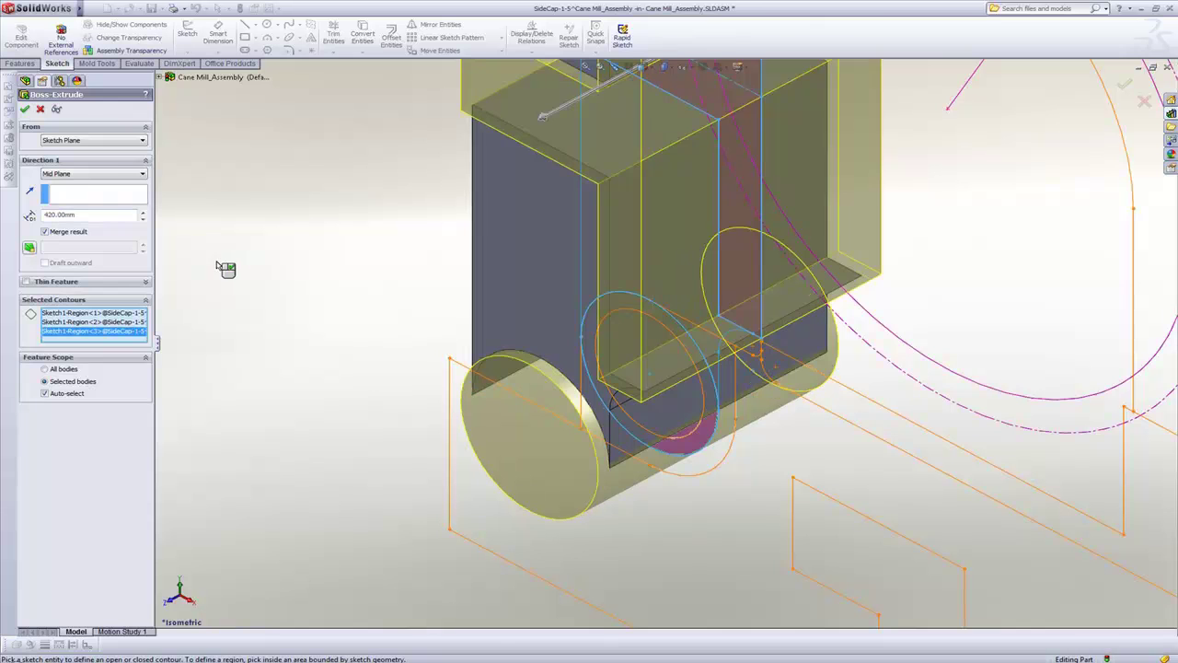
left_click(25, 110)
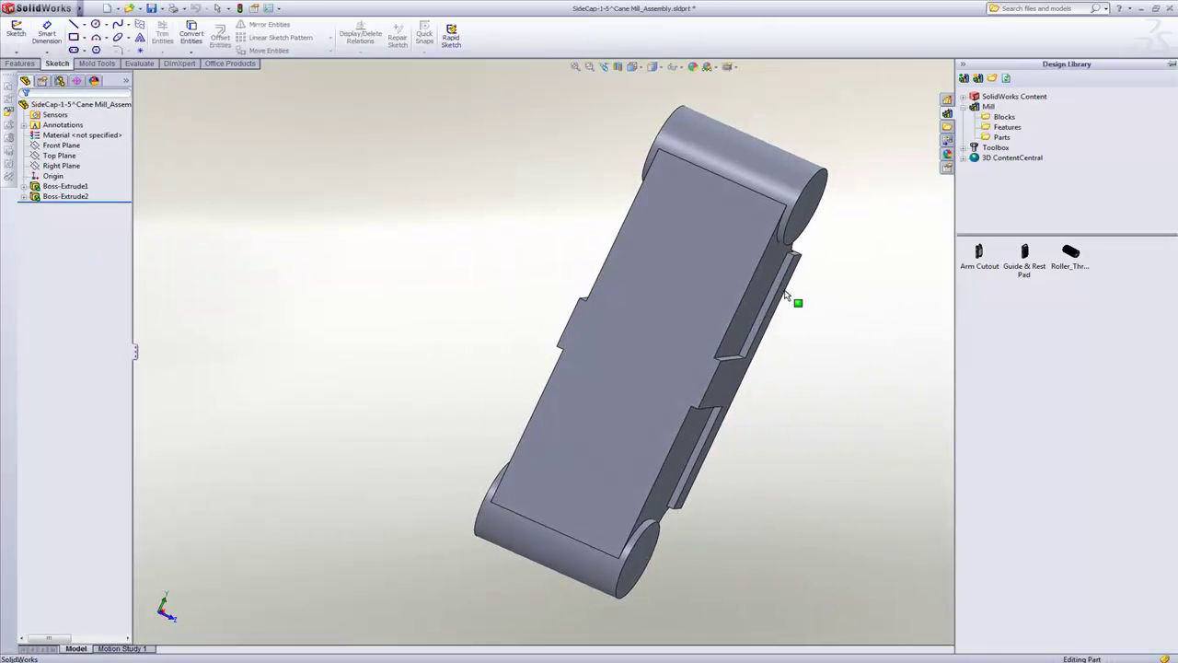
Insert the Arm Cutout library feature on the SideCap's broad face, referencing three edges and the part origin
left_click_drag(979, 254, 636, 352)
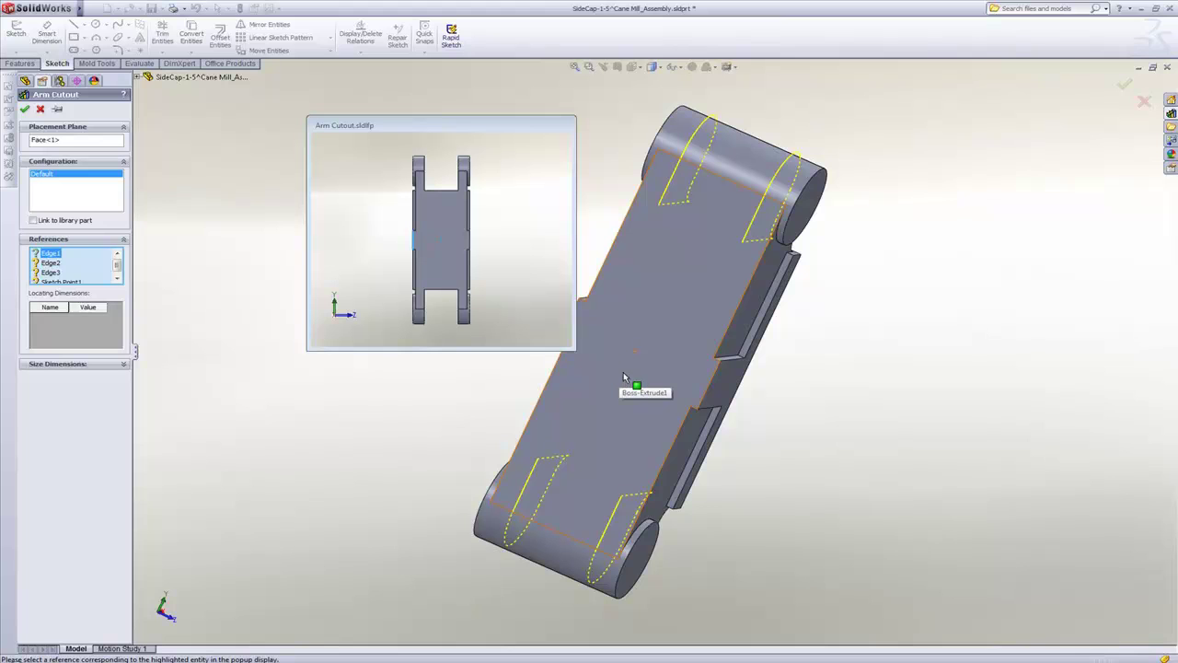
left_click(581, 309)
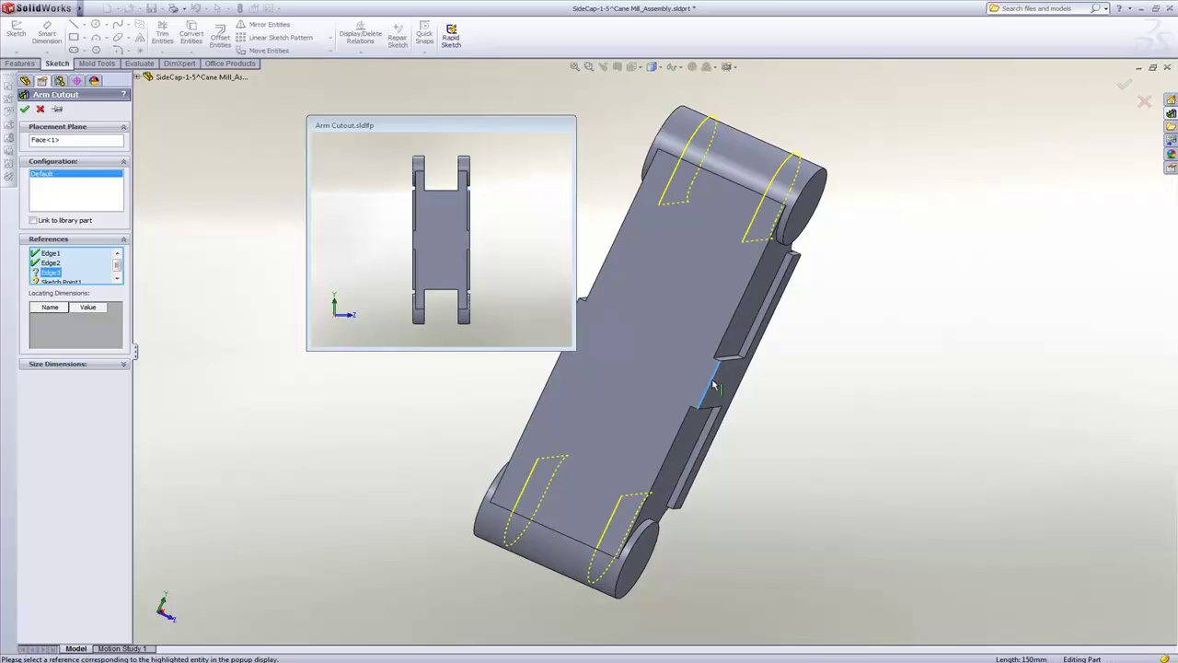
left_click(793, 258)
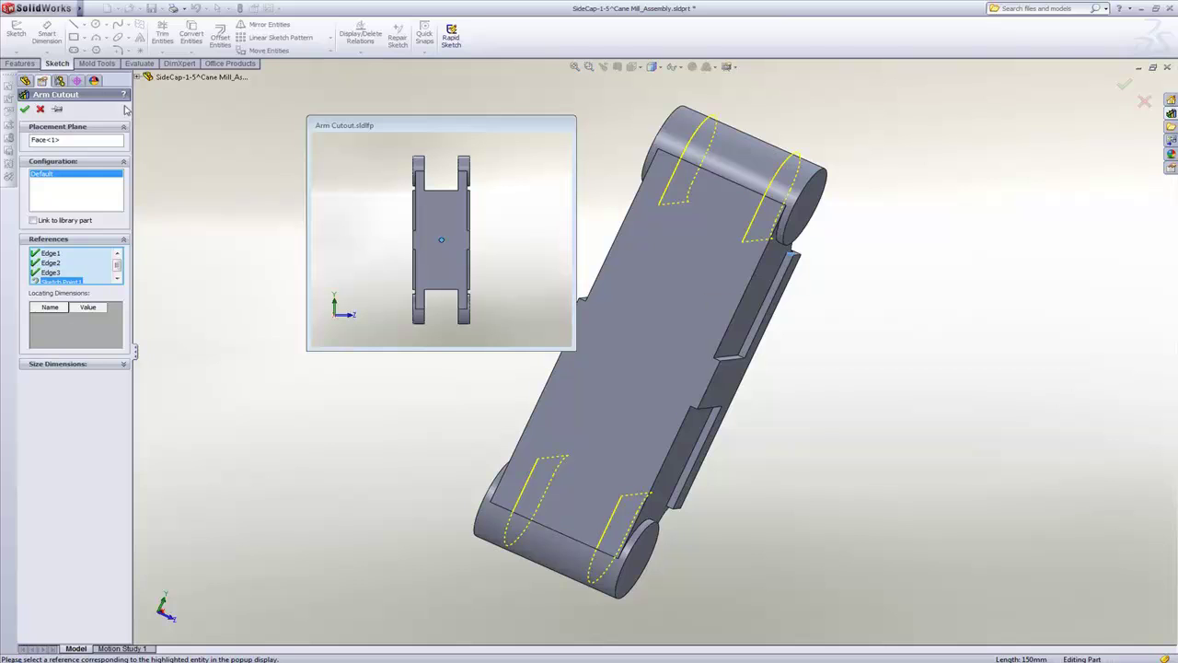
left_click(138, 79)
left_click(172, 149)
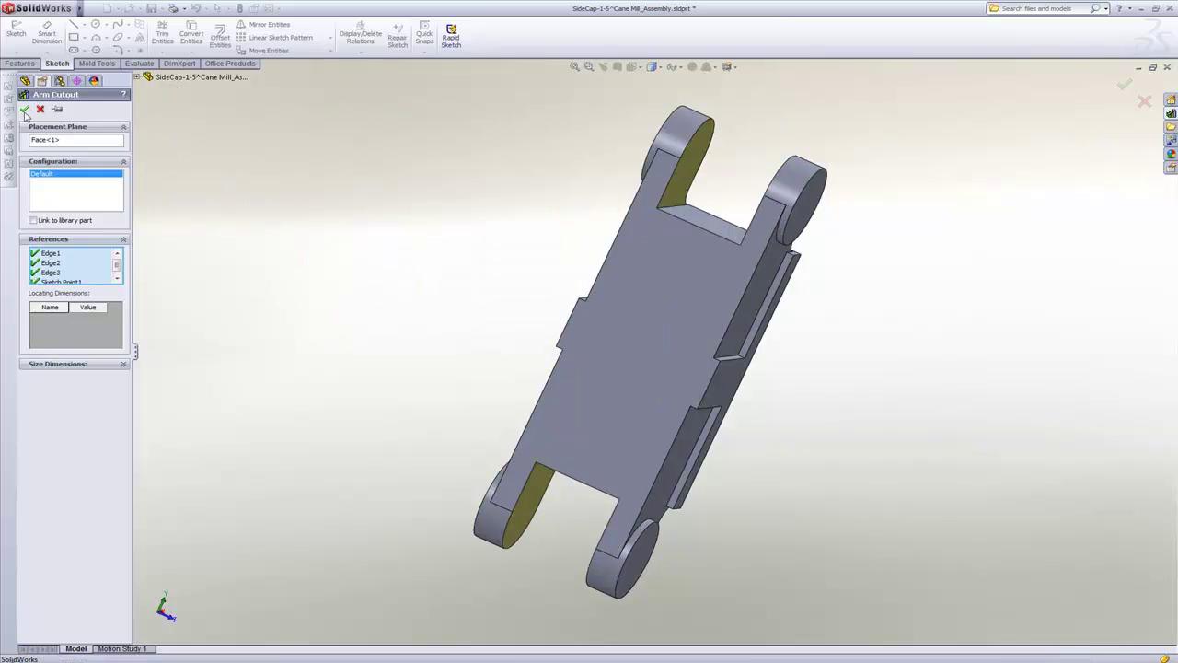
key("Return")
Insert the Guide & Rest Pad library feature on the SideCap's opposite broad face, referencing the origin, the side face and the upper edge
middle_click_drag(397, 249, 445, 248)
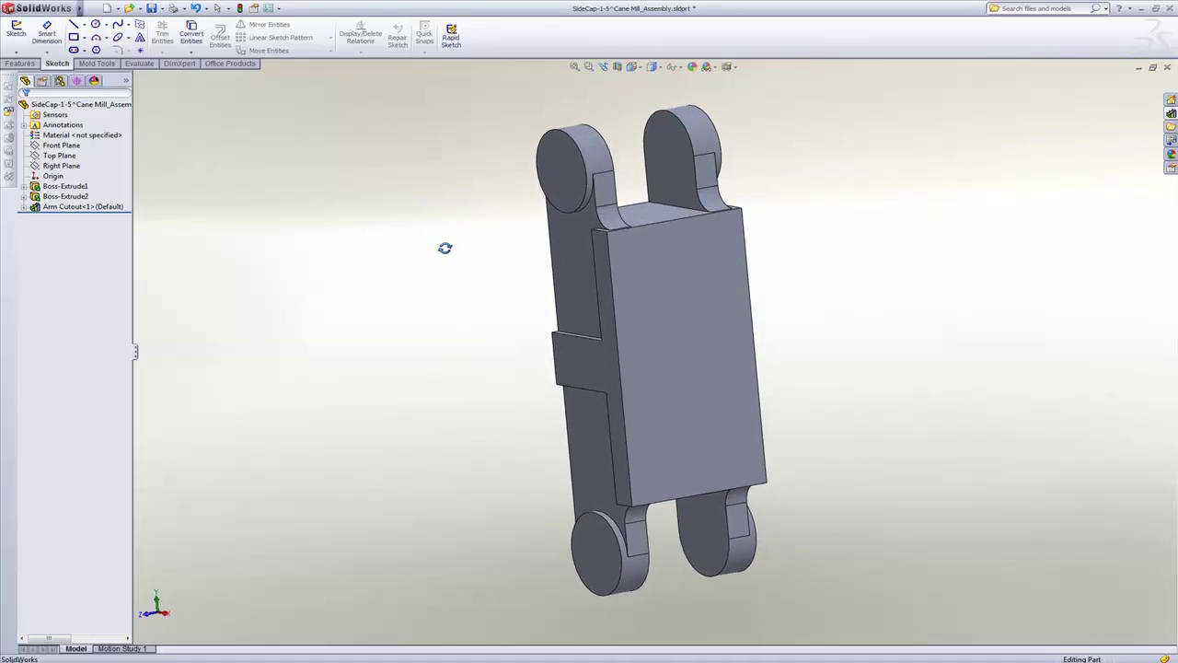
left_click(1171, 114)
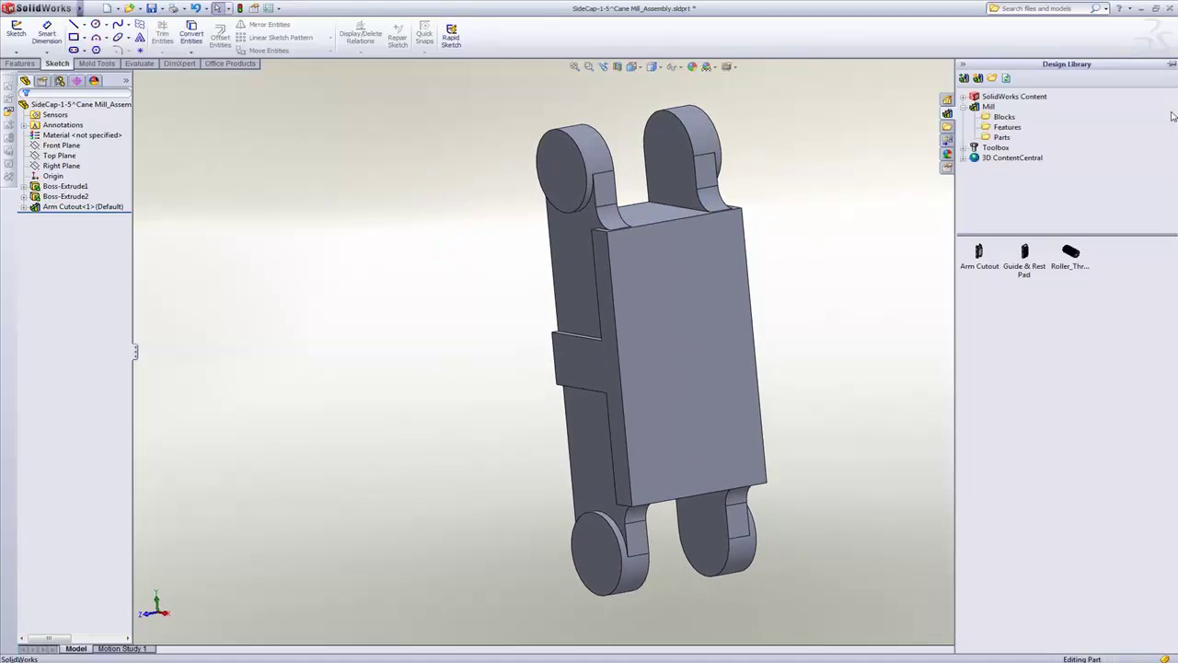
left_click(1027, 265)
left_click_drag(914, 302, 698, 433)
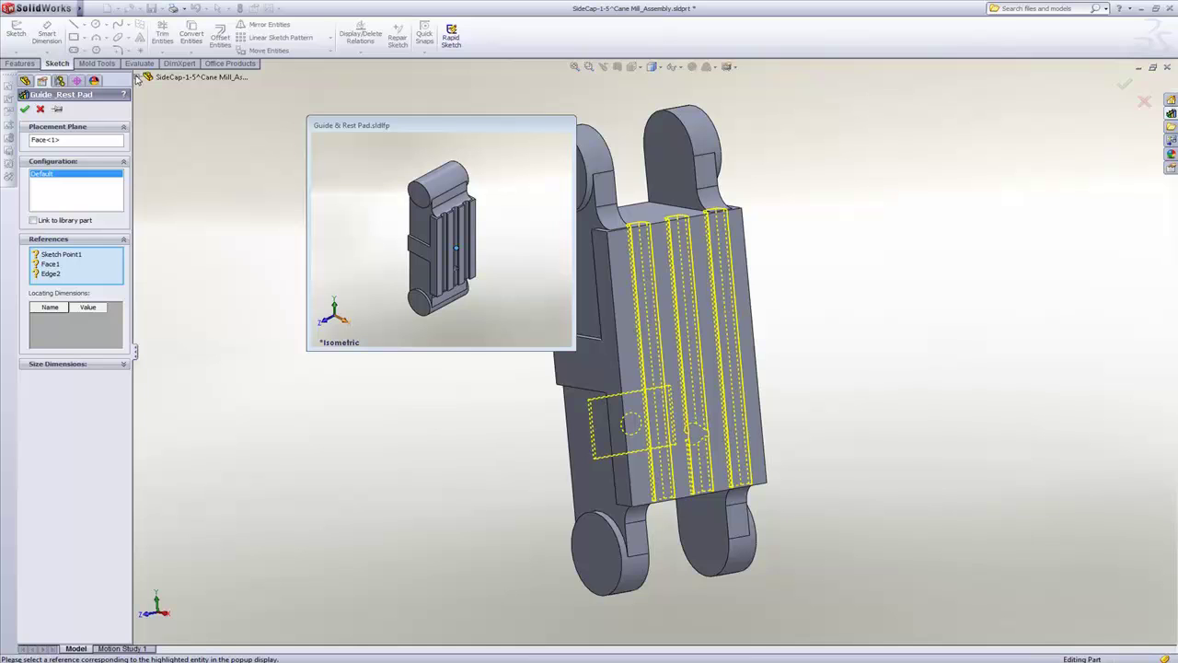
left_click(138, 79)
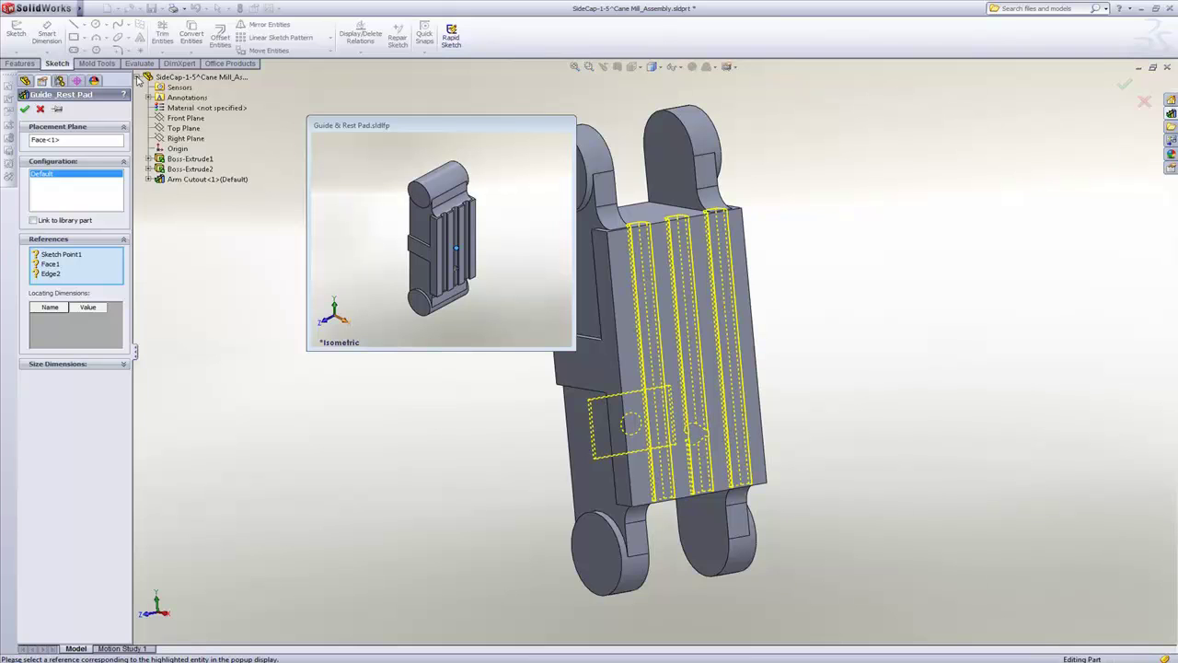
left_click(173, 150)
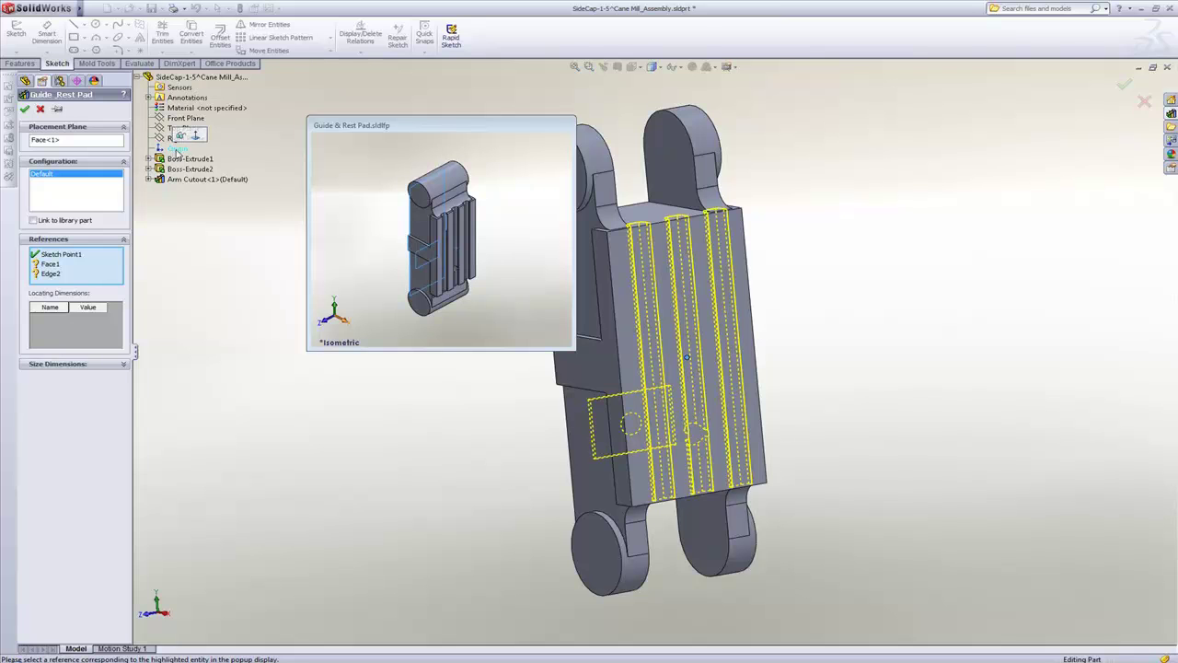
middle_click_drag(549, 420, 568, 348)
left_click(594, 363)
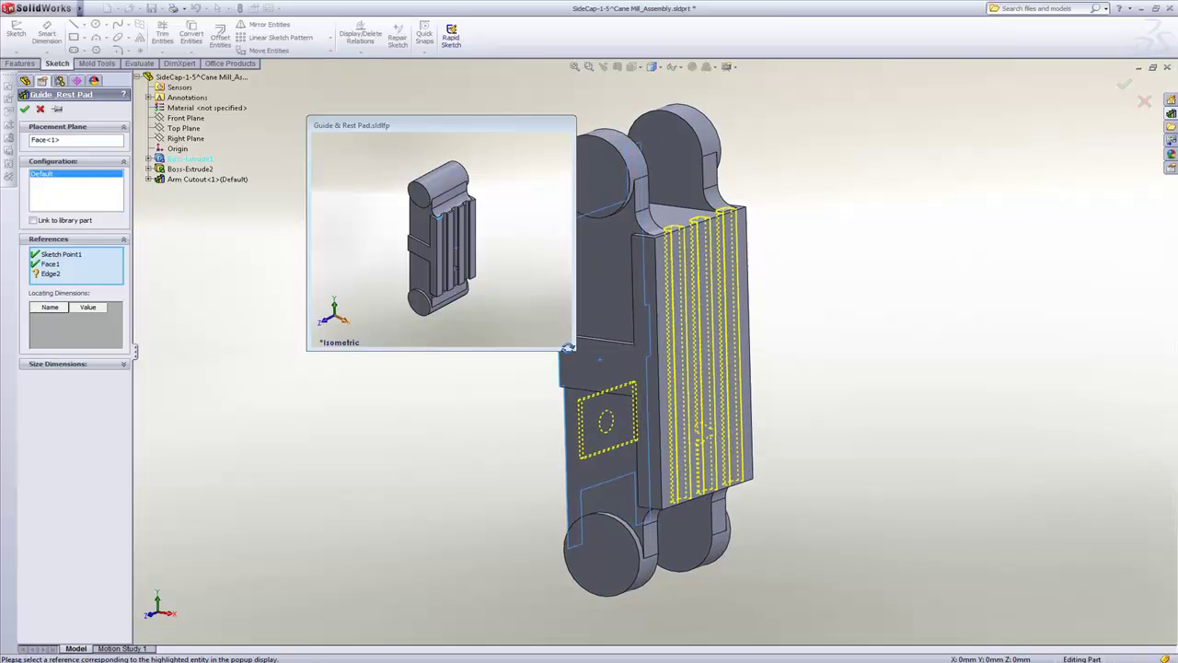
left_click(685, 238)
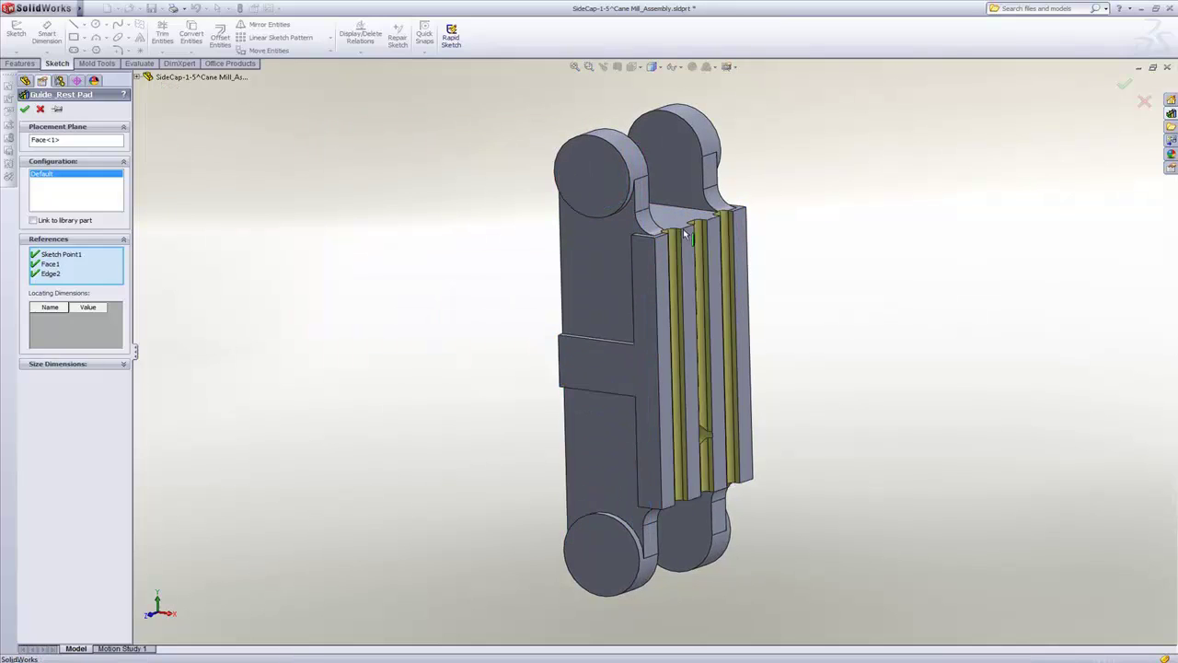
left_click(25, 110)
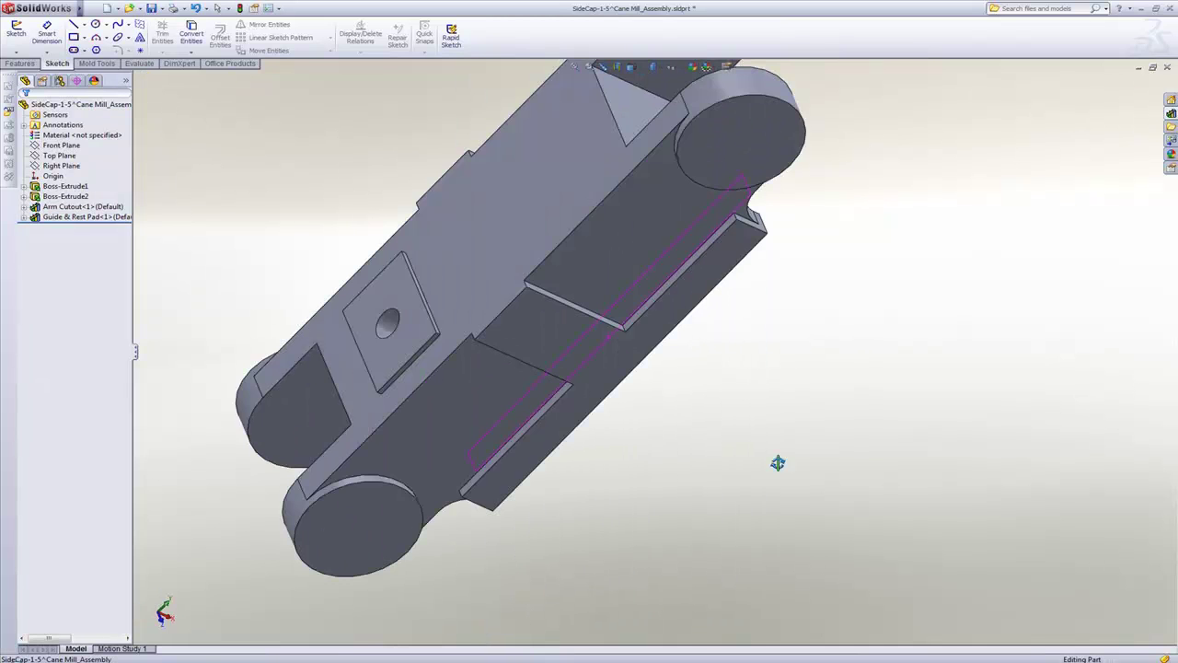
Apply 5 mm fillets with FilletXpert to the SideCap's connected edges and the broad face carrying the rest pad
middle_click_drag(779, 463, 813, 429)
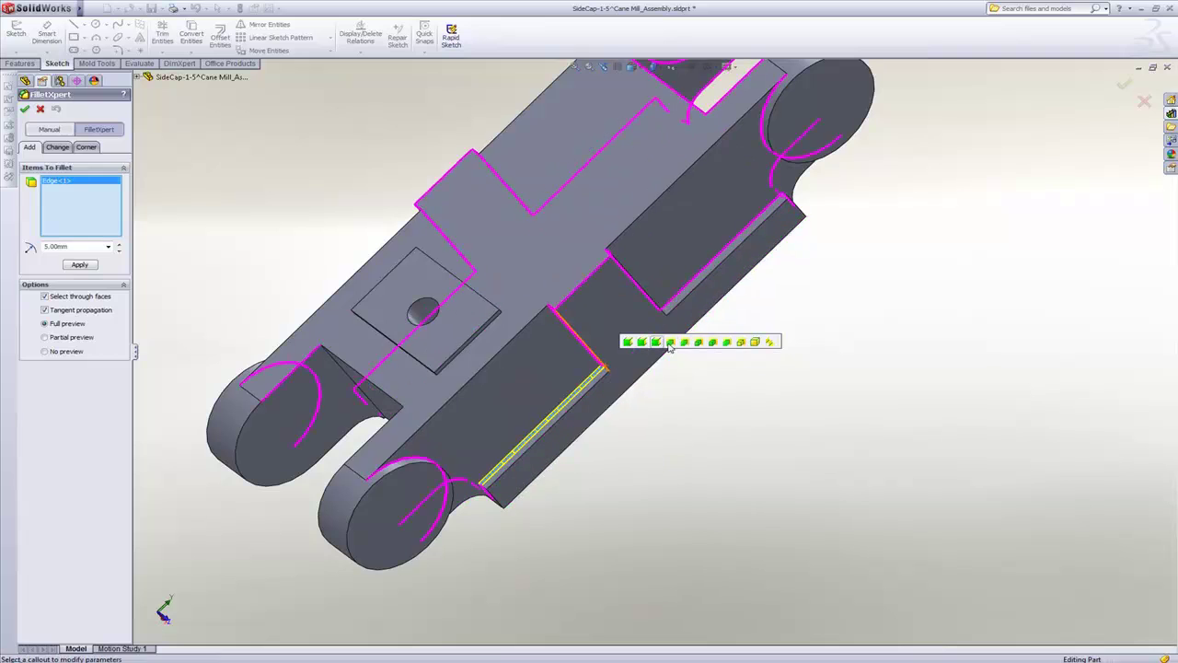
left_click(746, 343)
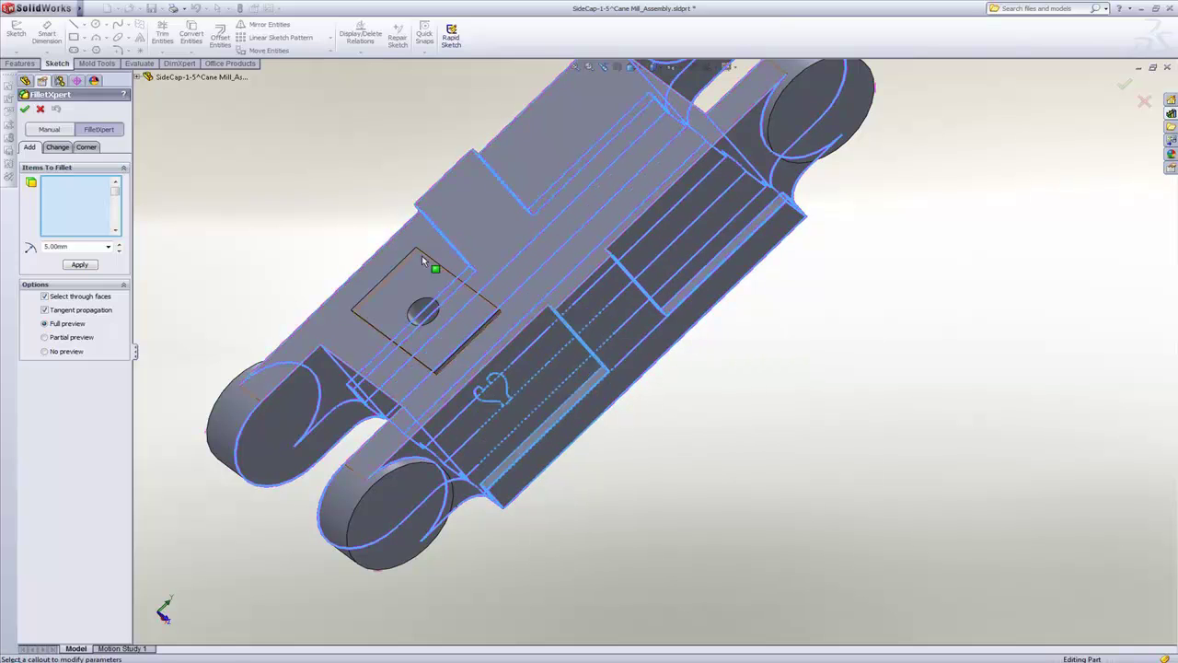
left_click_drag(116, 194, 122, 230)
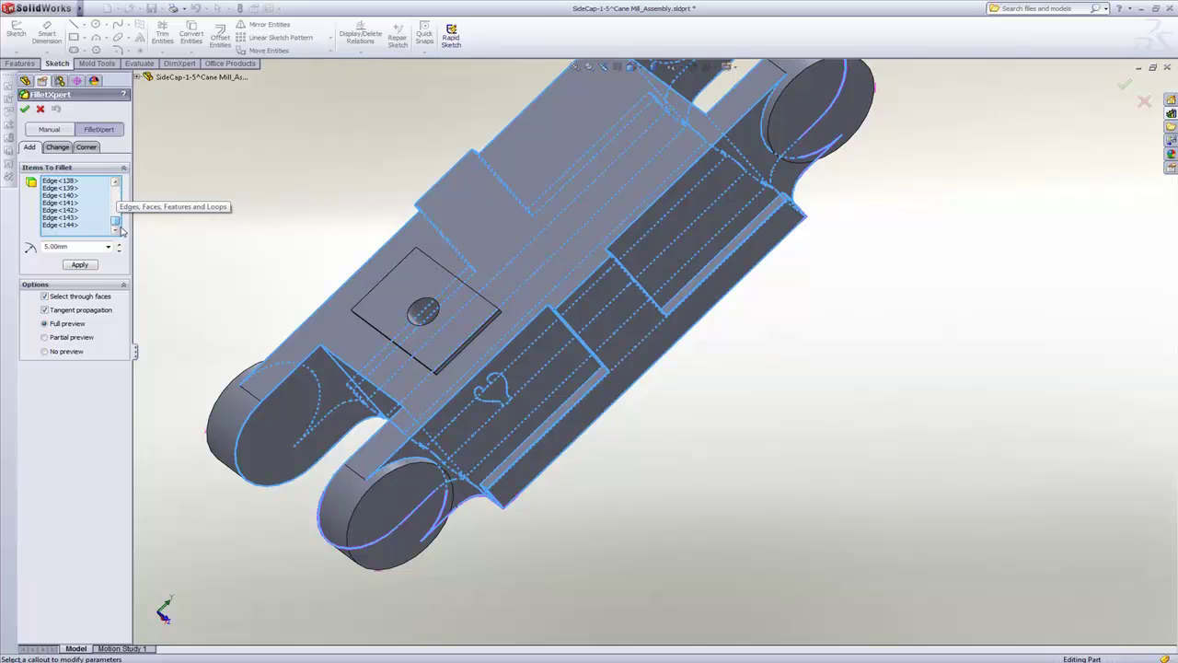
middle_click_drag(554, 324, 495, 318)
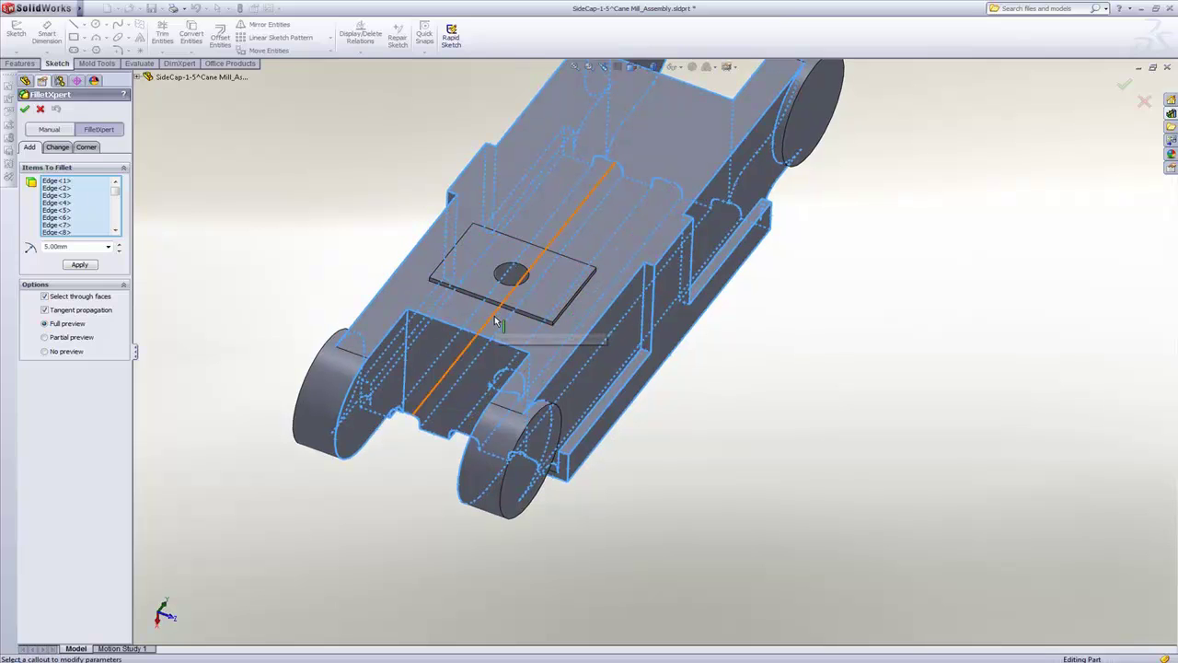
left_click(495, 325)
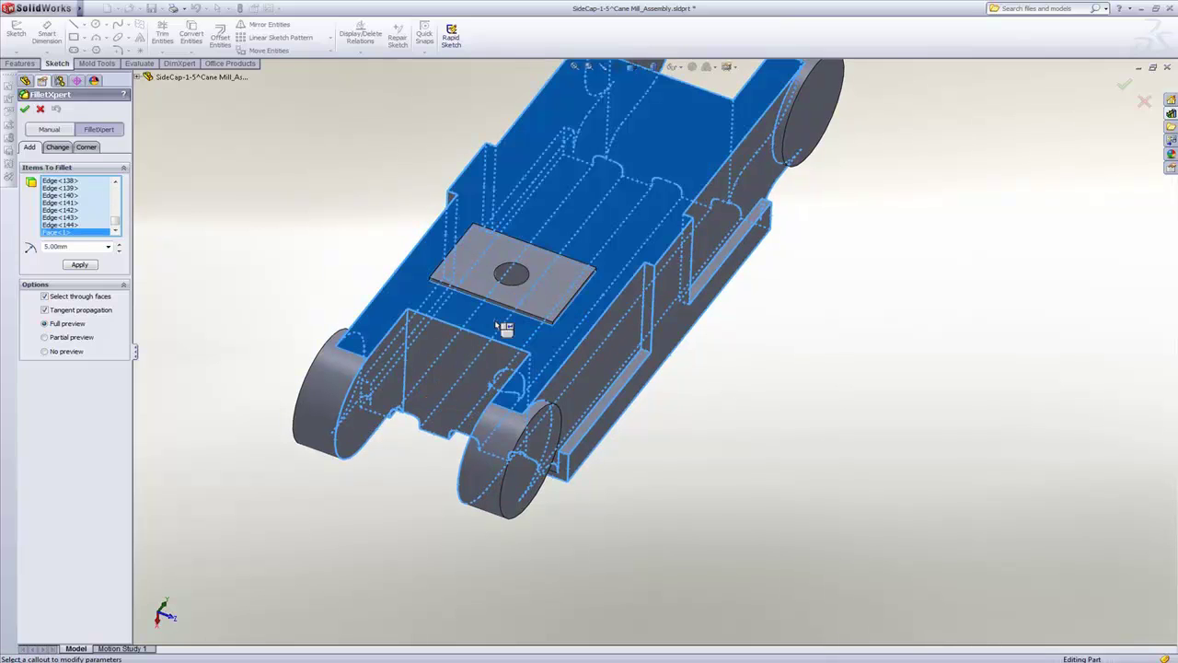
left_click(79, 265)
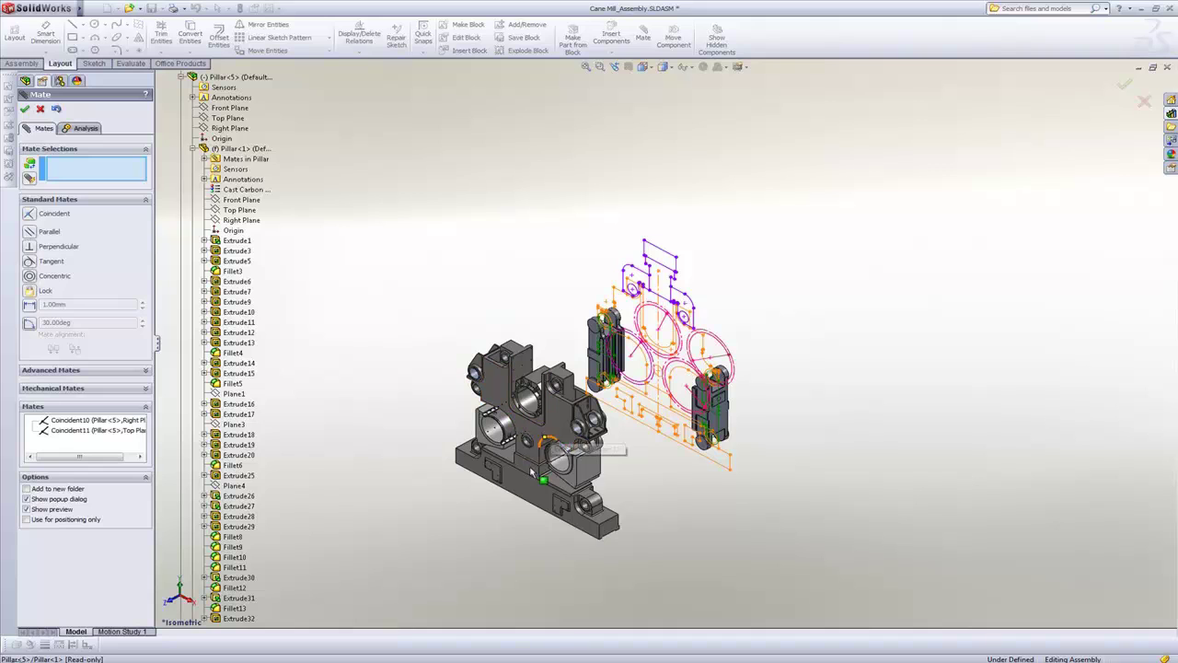
Add a Coincident mate between the pillar base's front face and the LP plane in Cane Mill_Assembly
left_click(518, 484)
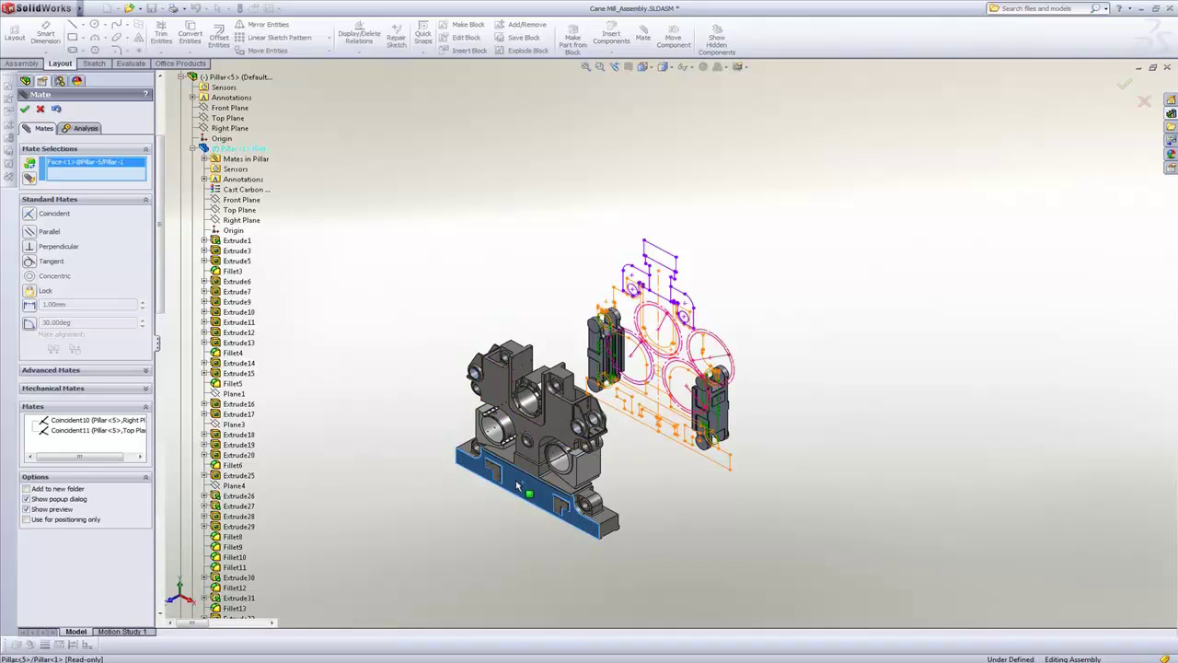
left_click(181, 79)
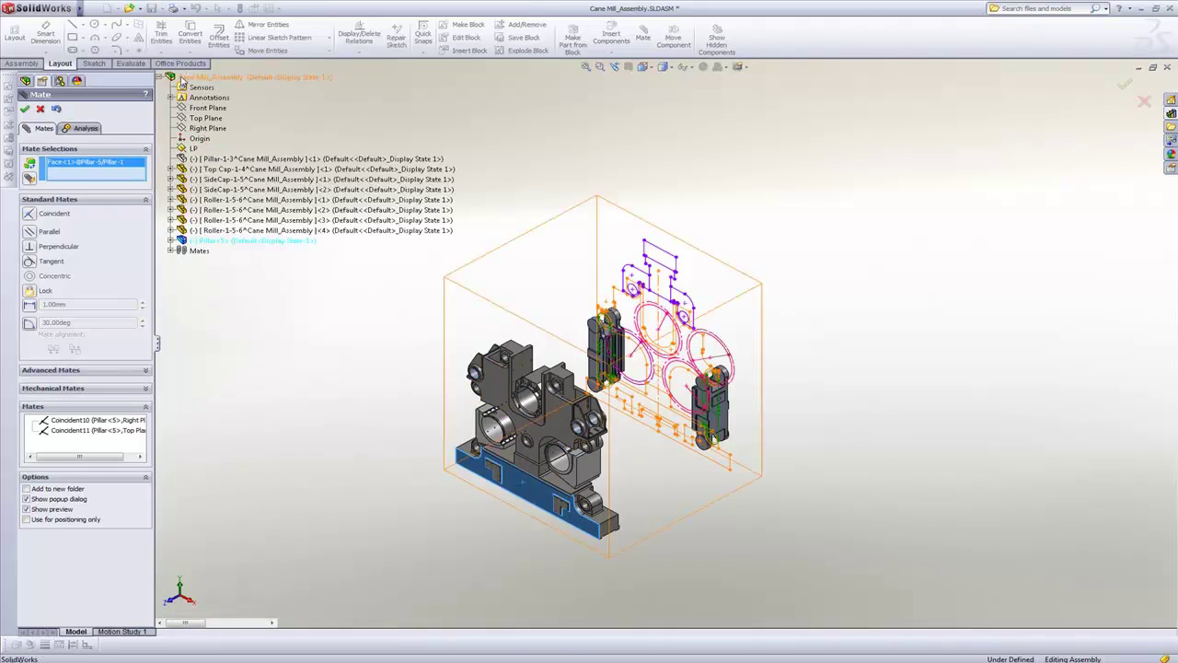
left_click(188, 148)
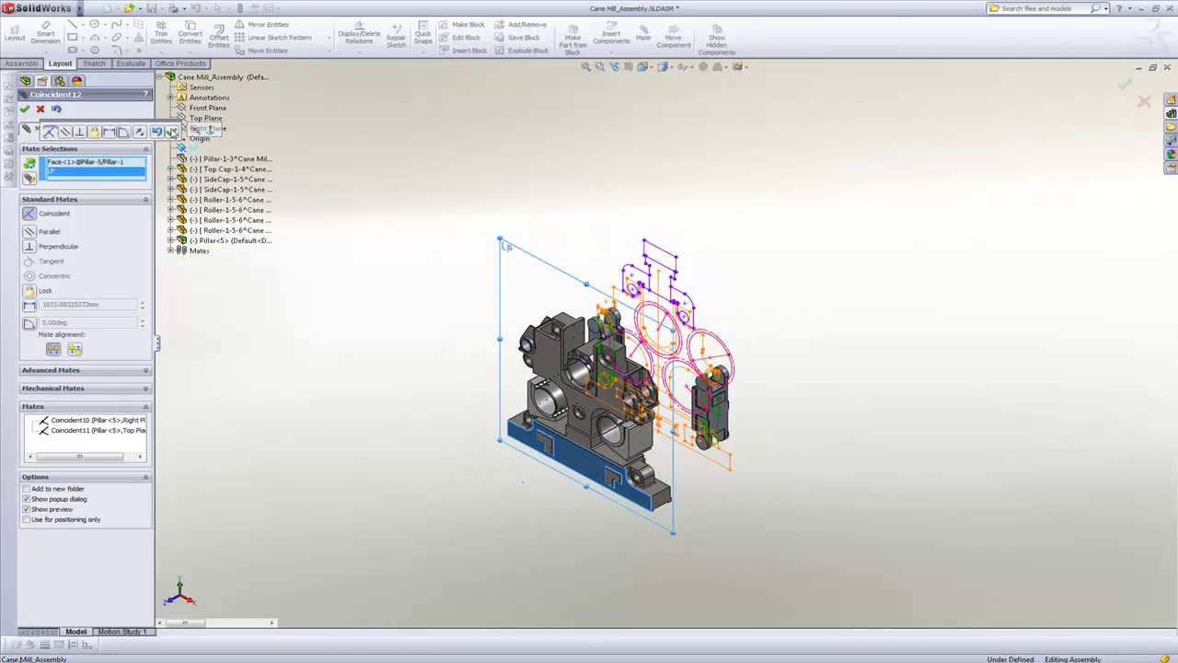
left_click(171, 132)
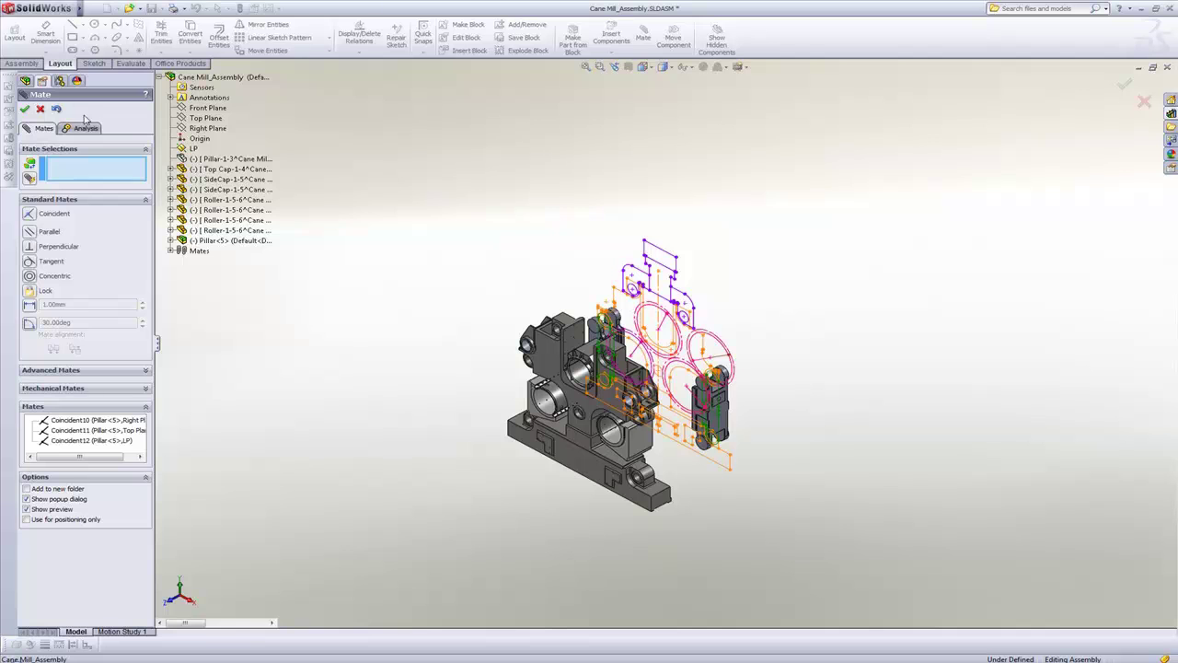
left_click(577, 461)
key("space")
left_click(605, 497)
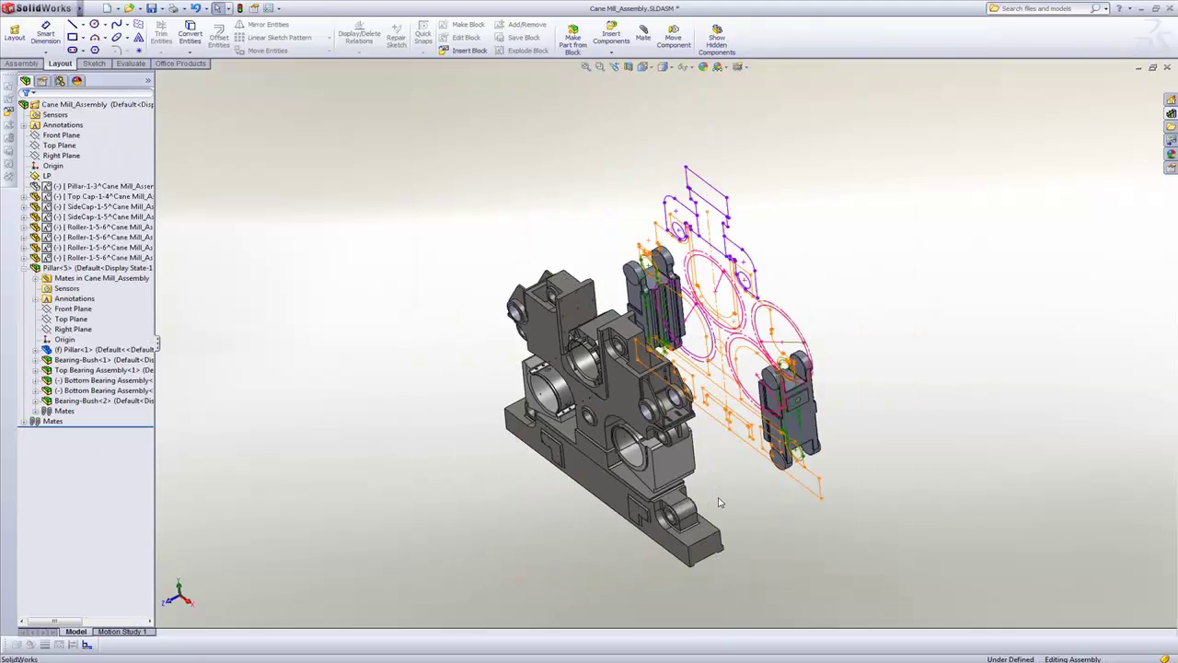
Move the SideCap nearest the pillar away from the layout so that it stands clear beside the pillar
middle_click_drag(720, 503, 726, 472)
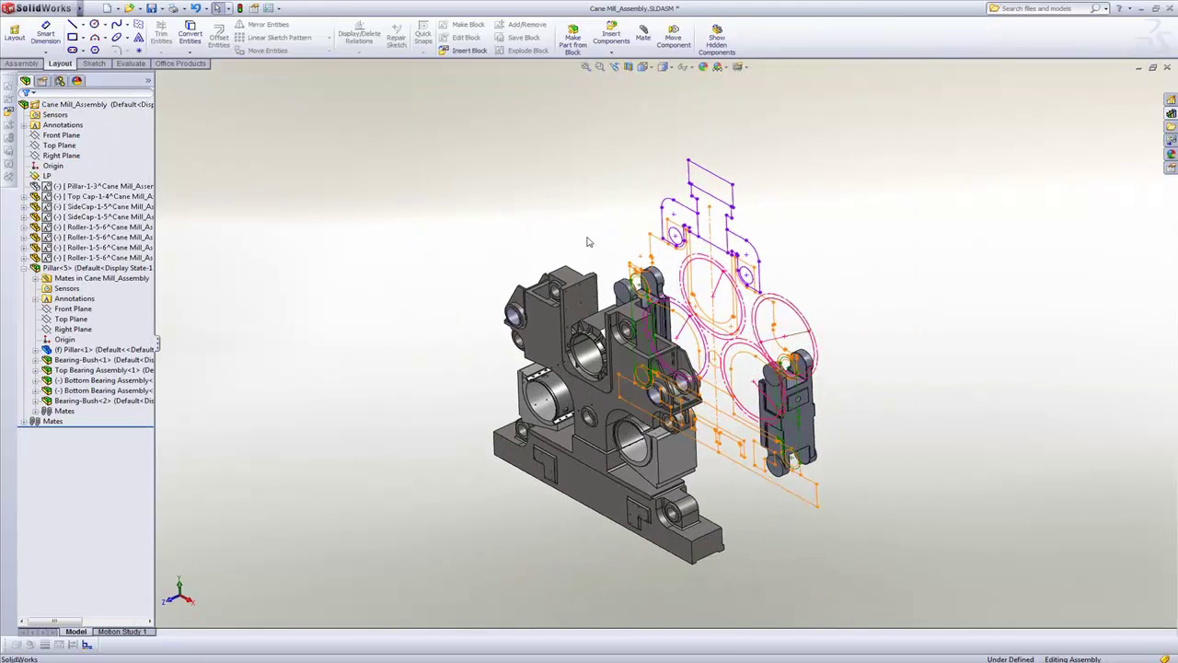
left_click_drag(632, 312, 443, 389)
left_click(445, 480)
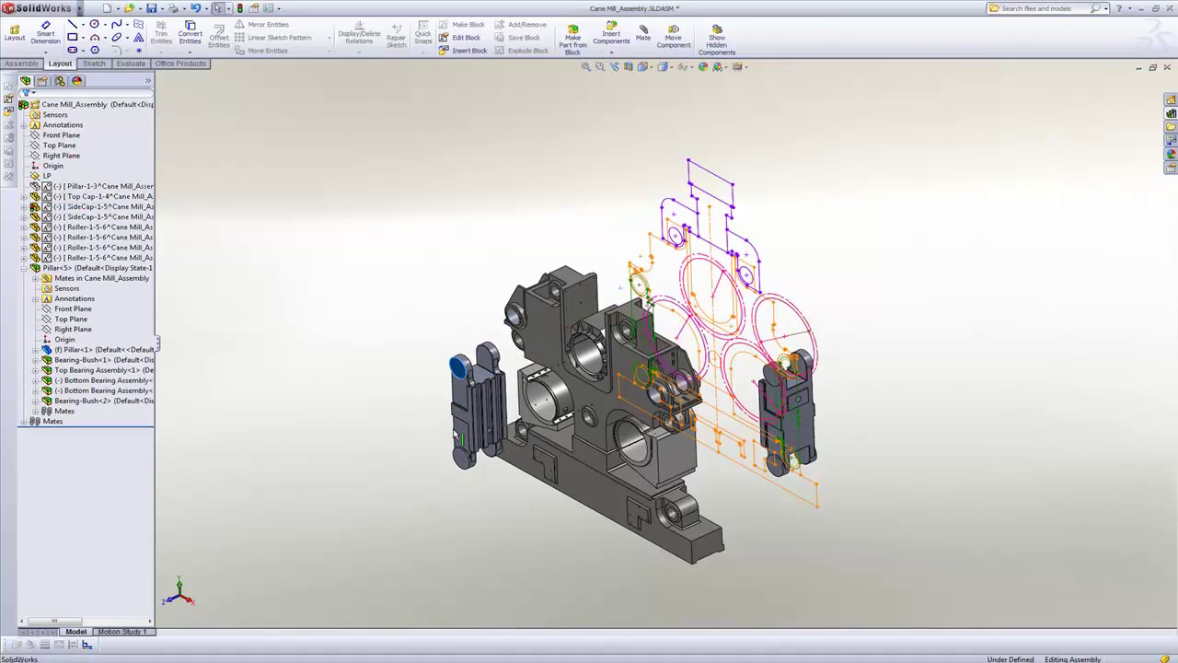
Center the moved SideCap on the pillar with a Width mate between the SideCap's two lug faces and the pillar's side faces
scroll(456, 427, "down", 2)
left_click(419, 254)
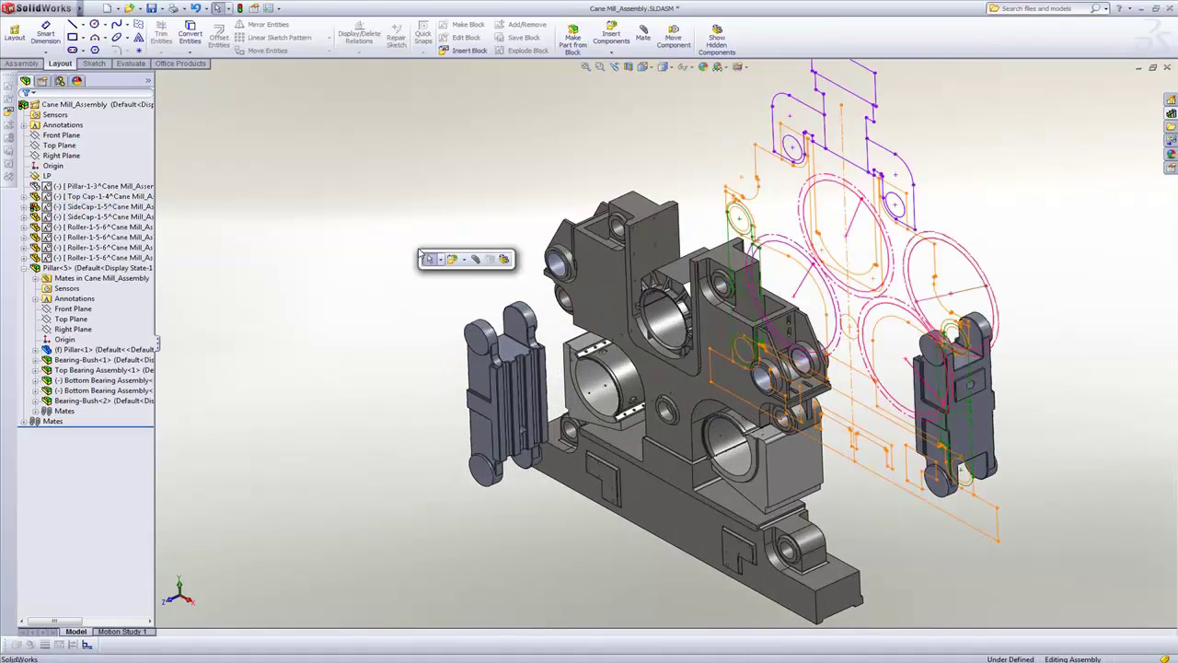
left_click(475, 260)
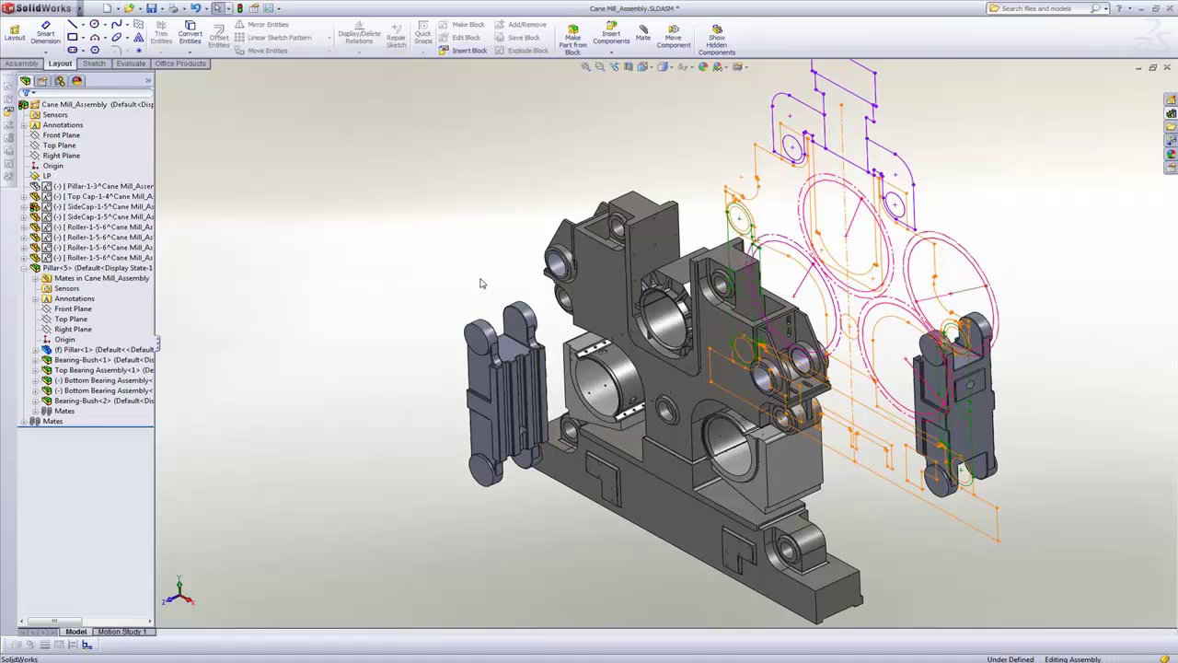
left_click(515, 322)
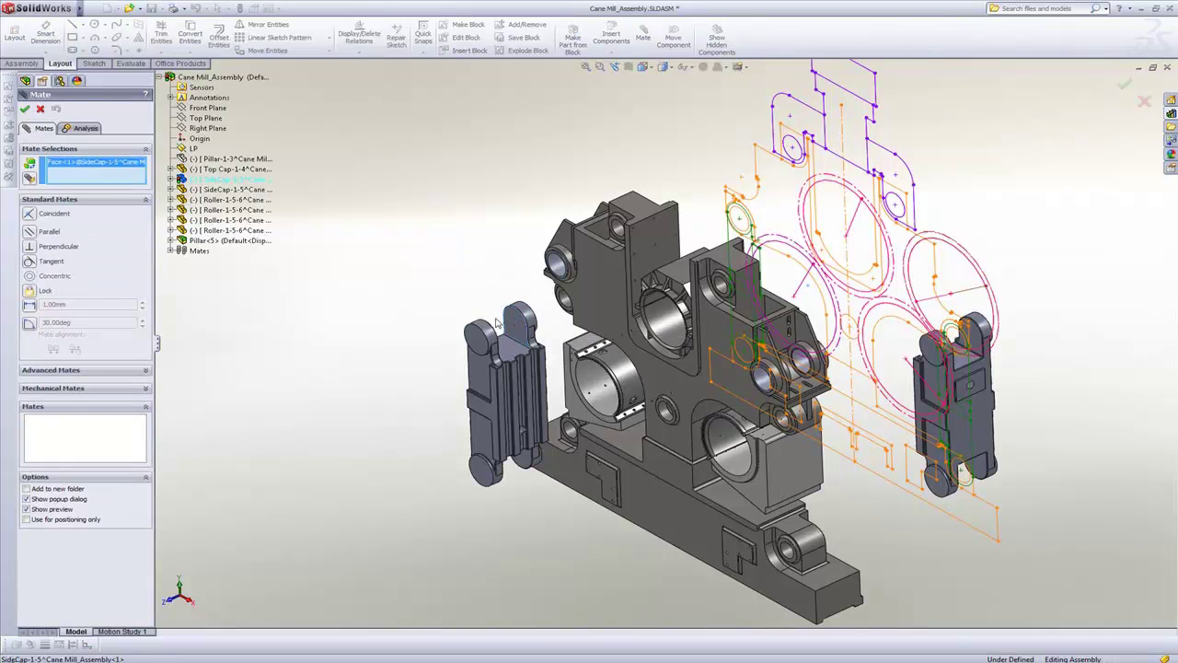
left_click(116, 202)
left_click(76, 220)
left_click(31, 245)
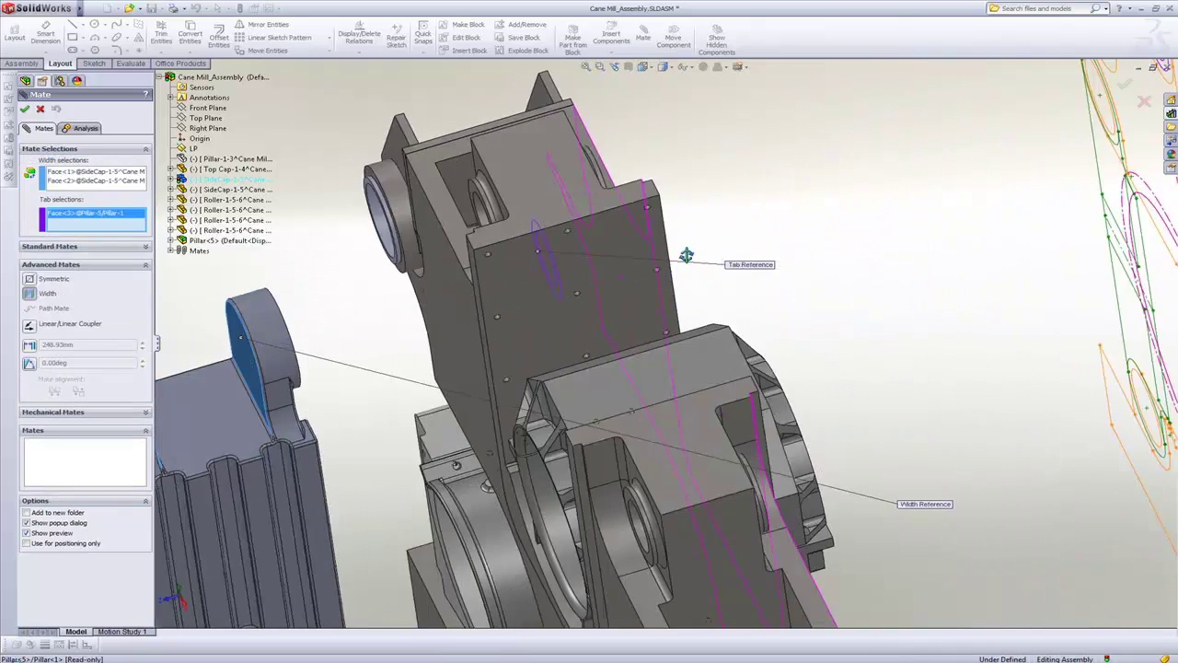
middle_click_drag(687, 255, 744, 247)
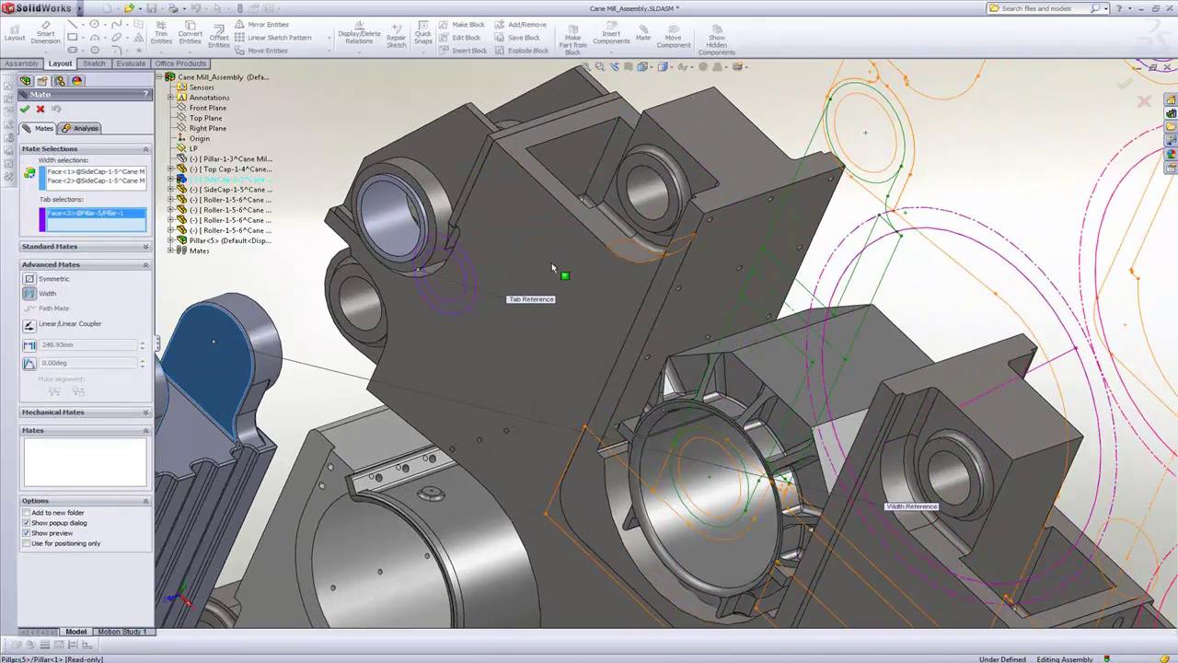
left_click(355, 279)
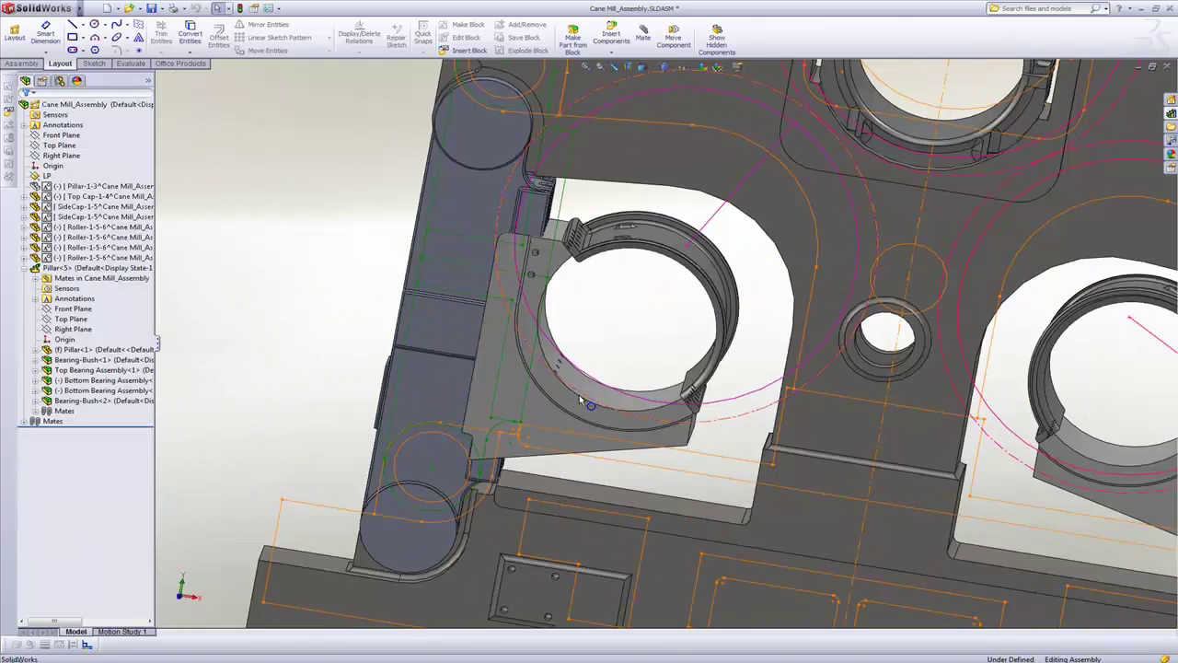
Mate the bore edges of both bottom bearings concentric with their matching roller circles in the layout
left_click(580, 396, "ctrl")
left_click(713, 403, "ctrl")
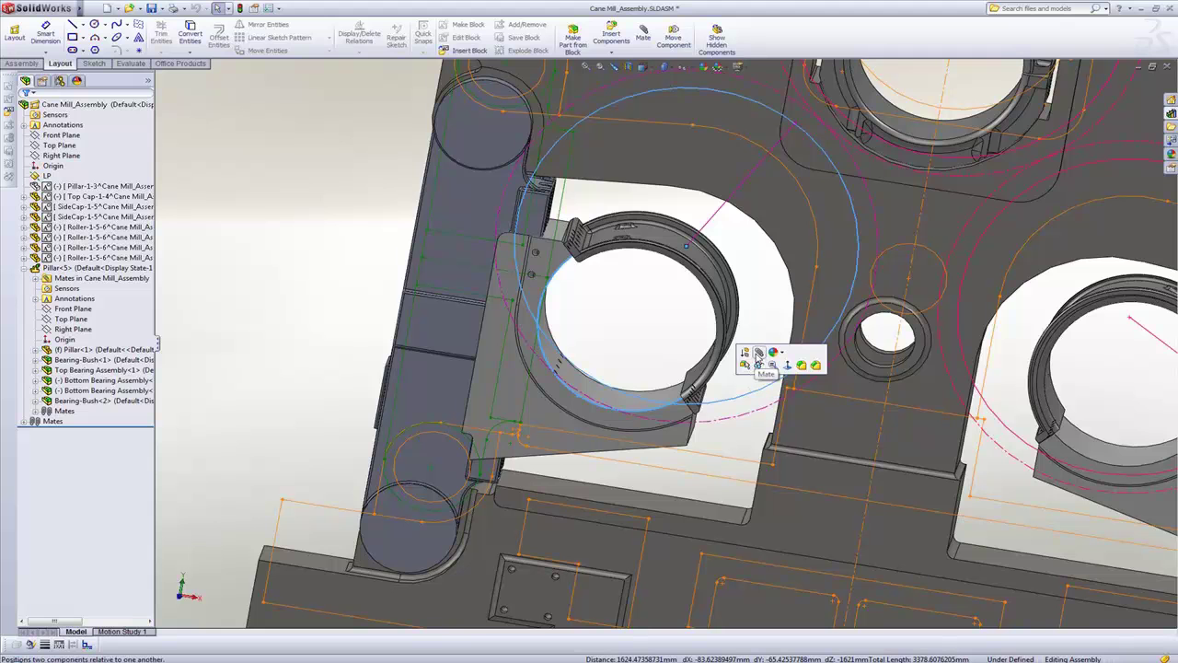
left_click(762, 361)
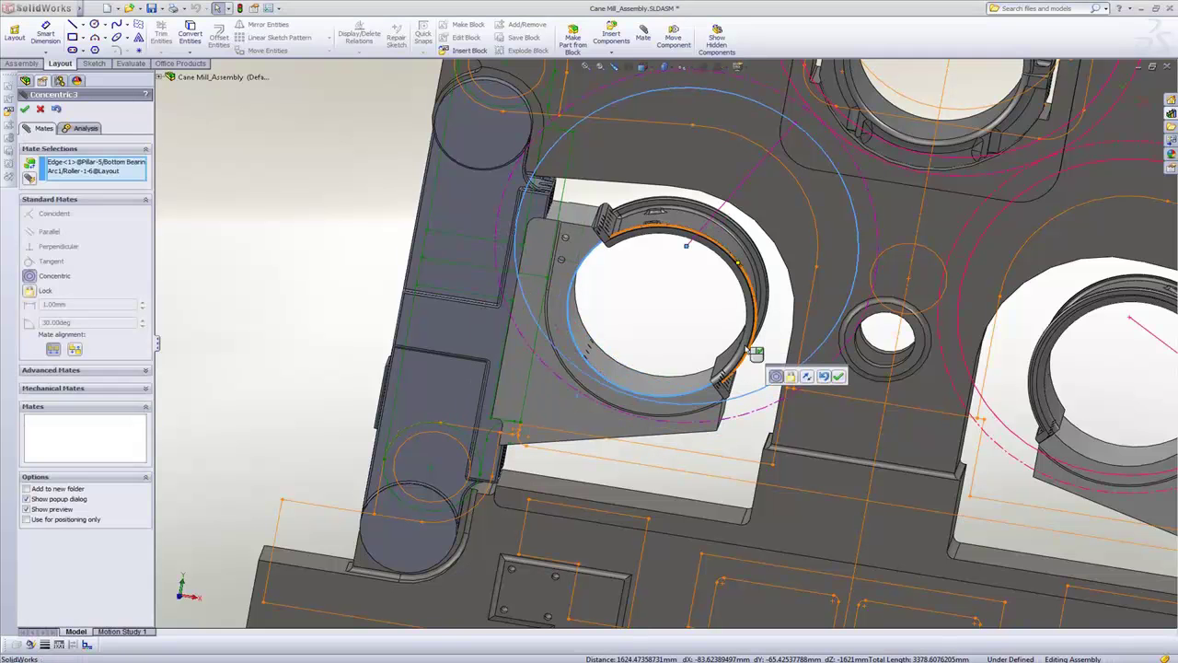
left_click(840, 377)
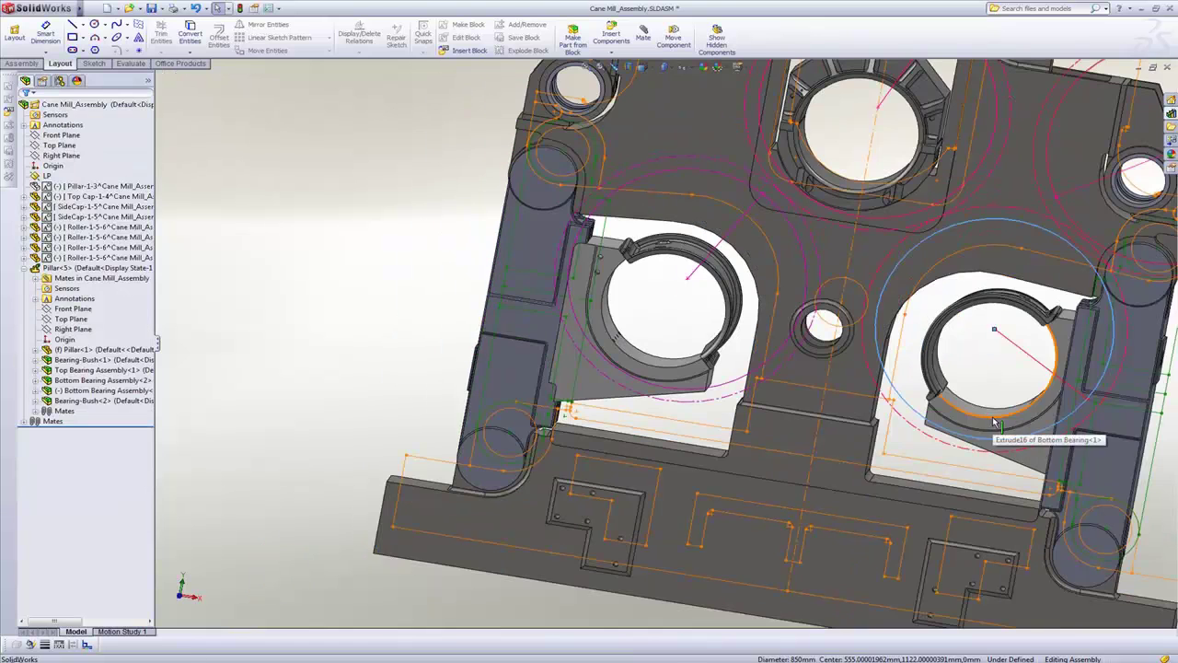
left_click(990, 416)
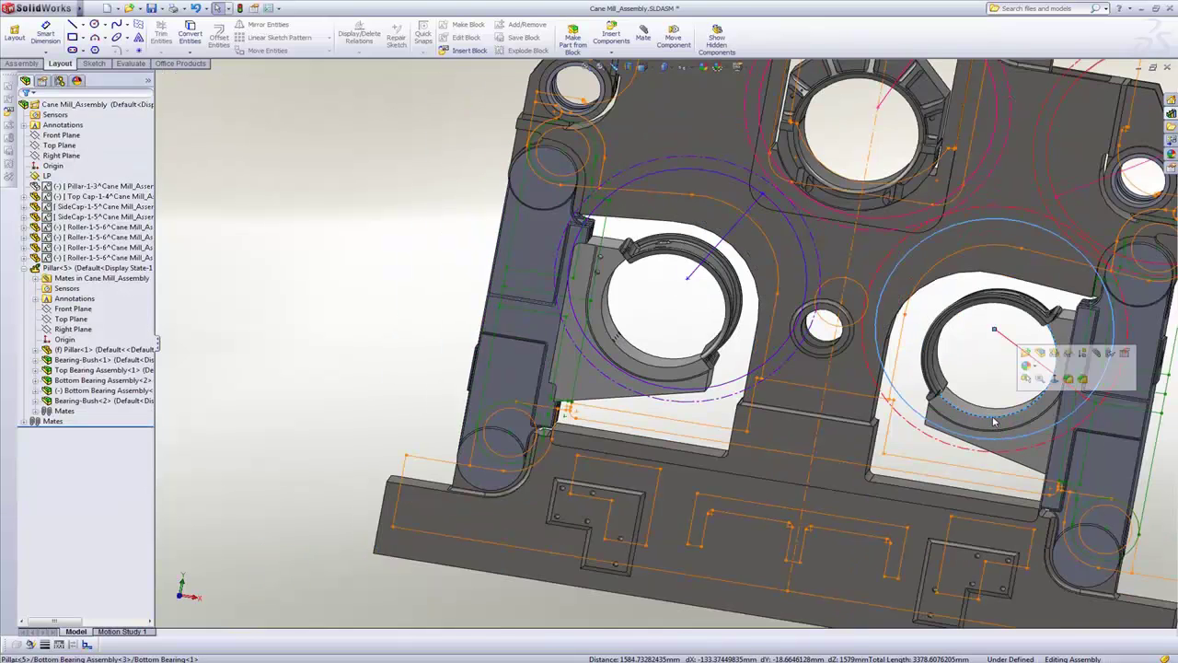
left_click(1099, 354)
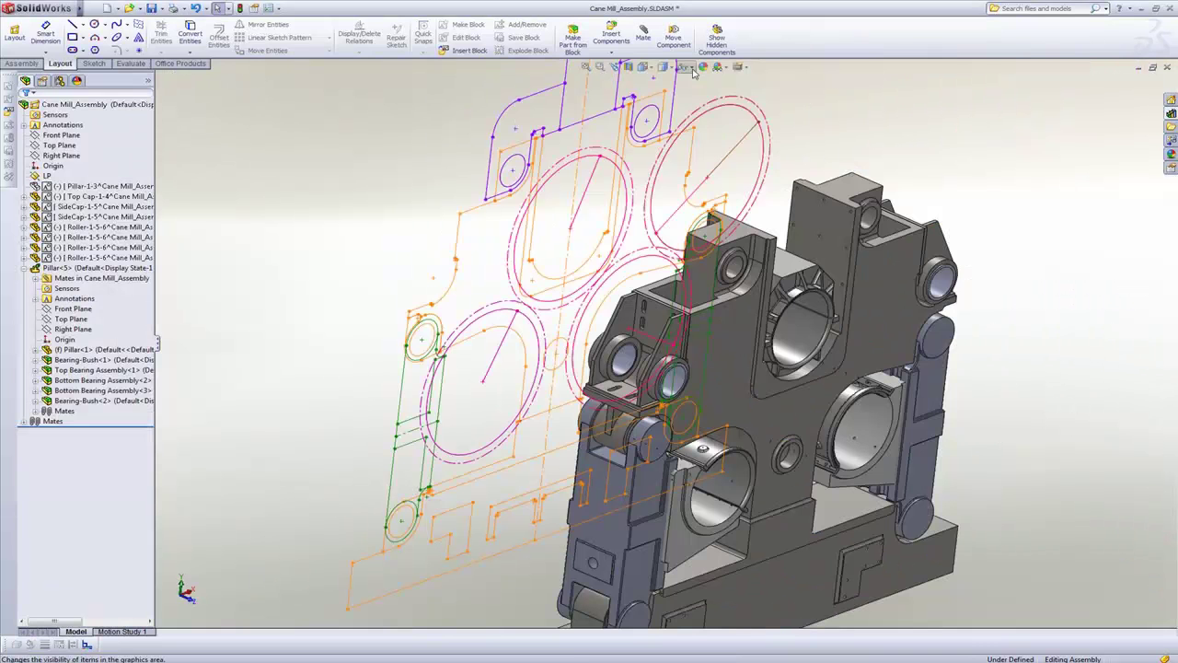
Hide the layout sketches in the assembly view
left_click(692, 69)
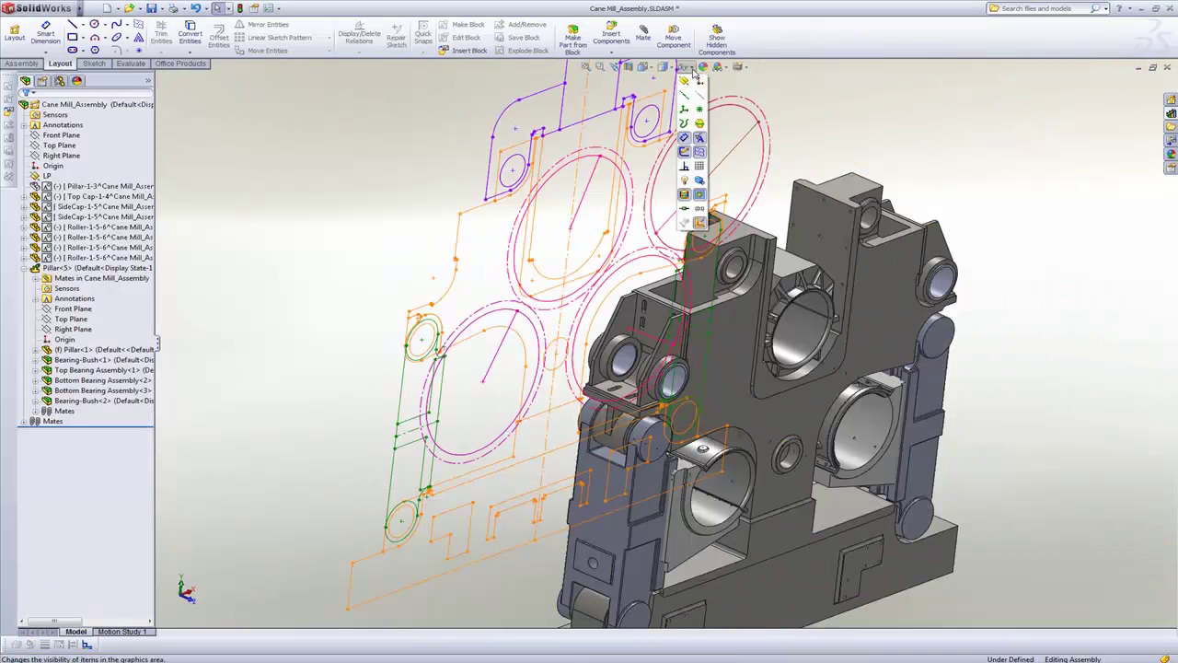
left_click(684, 152)
left_click(684, 153)
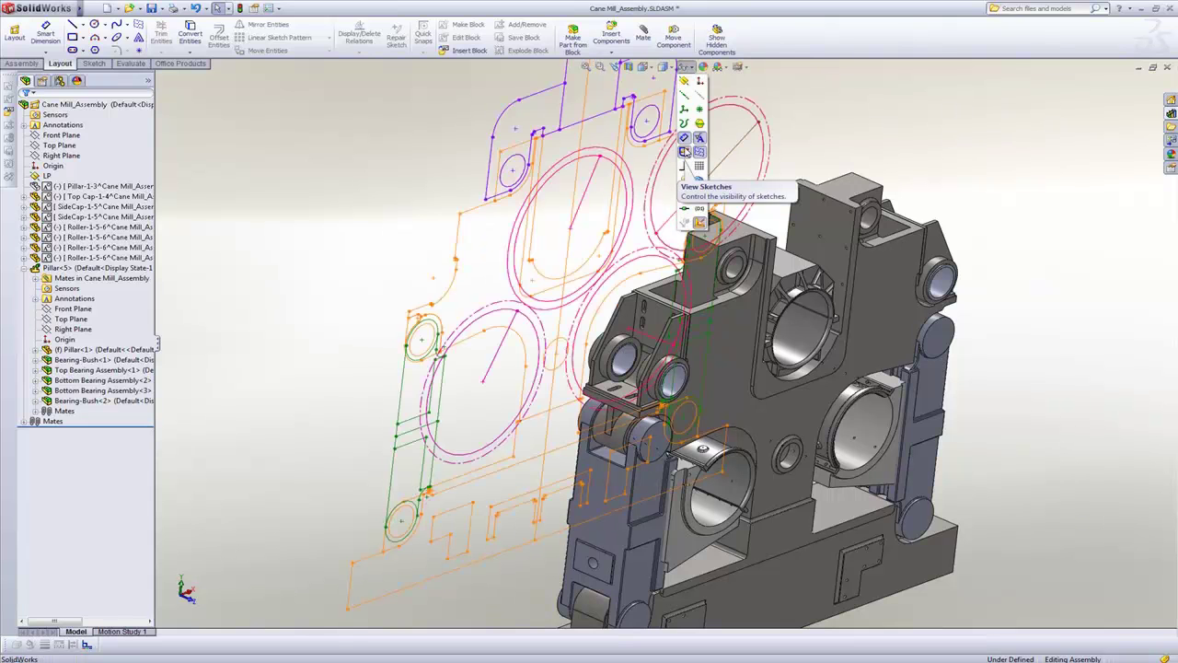
left_click(684, 153)
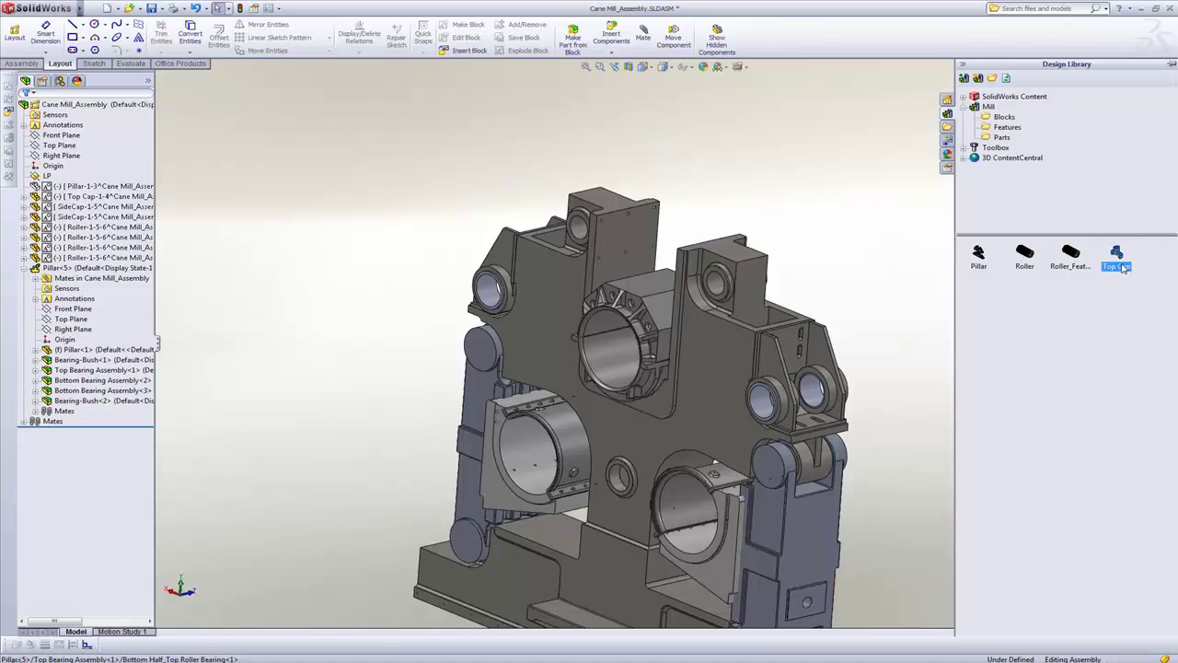
Insert one Top Cap from the Mill design library onto the top of the pillar
left_click_drag(1123, 268, 724, 299)
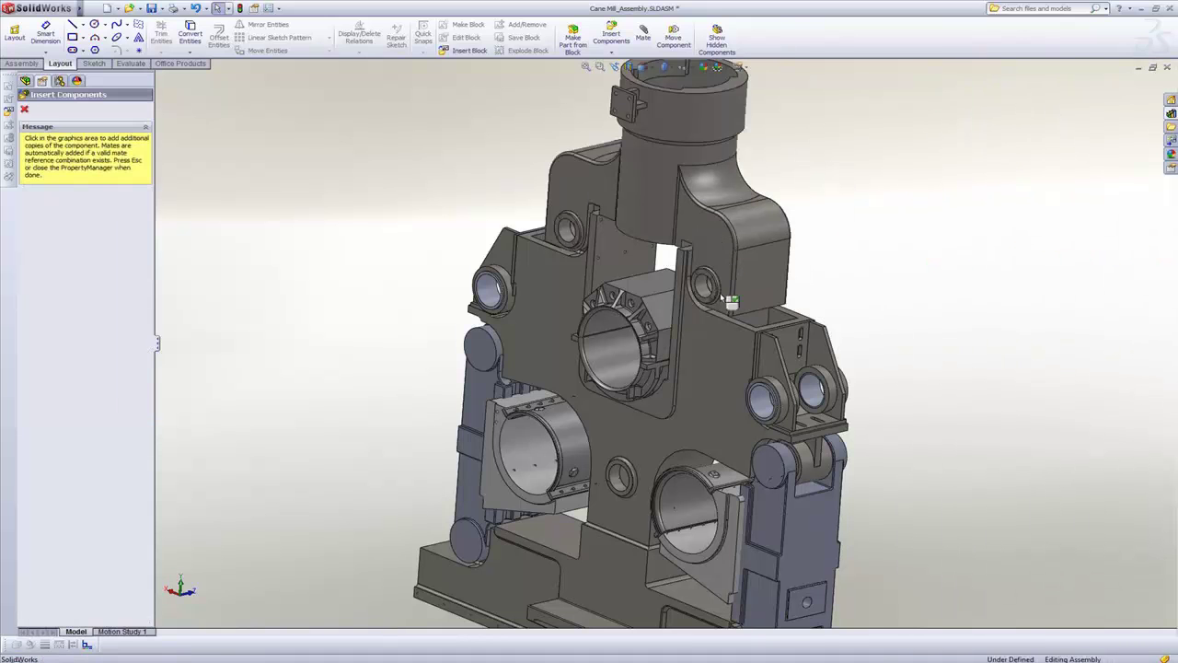
key("Escape")
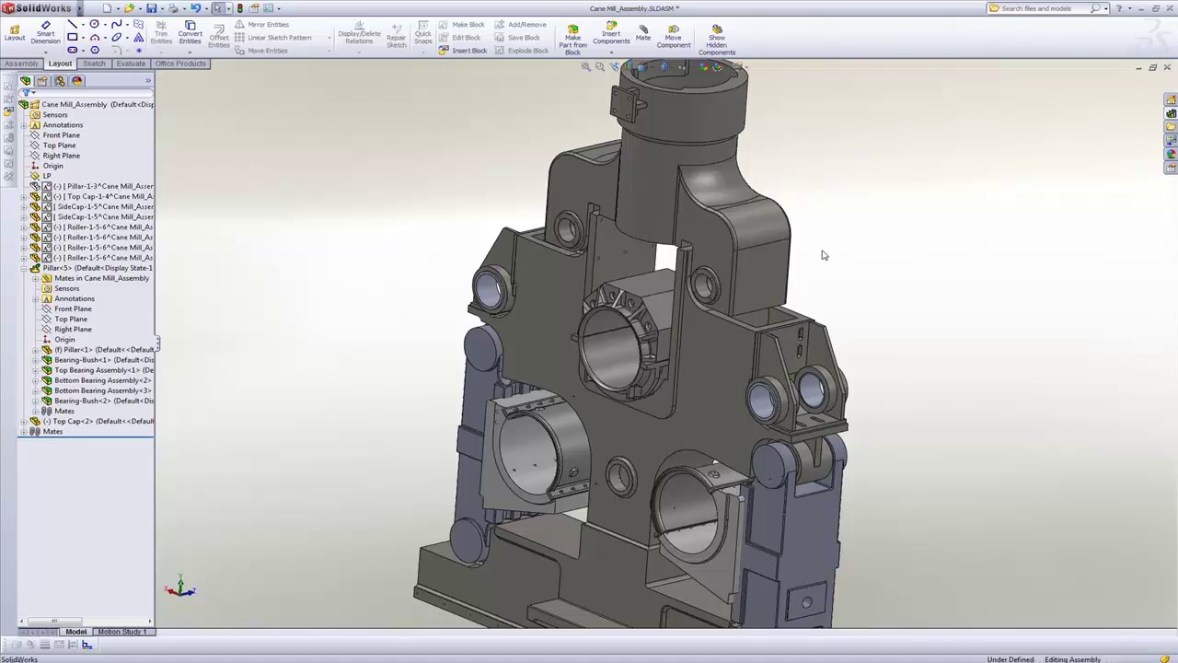
scroll(824, 255, "down", 3)
middle_click_drag(820, 276, 574, 350)
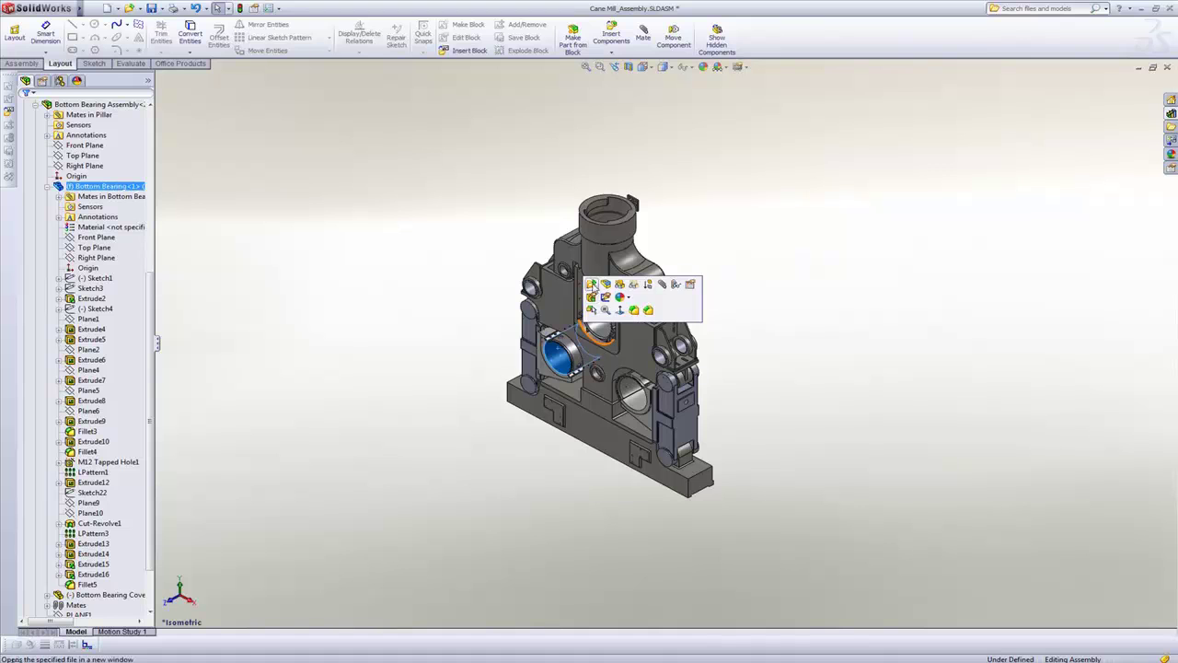
Open the Bottom Bearing part in its own window, examine its outer faces, and return to the assembly
left_click(592, 284)
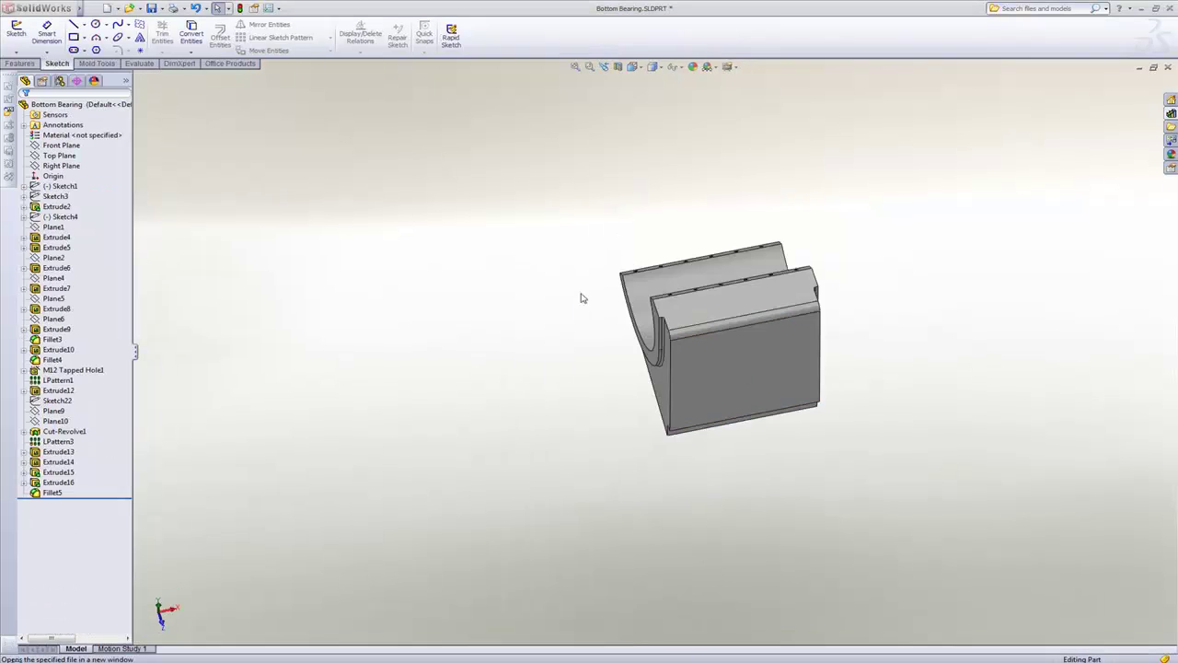
middle_click_drag(731, 355, 676, 263)
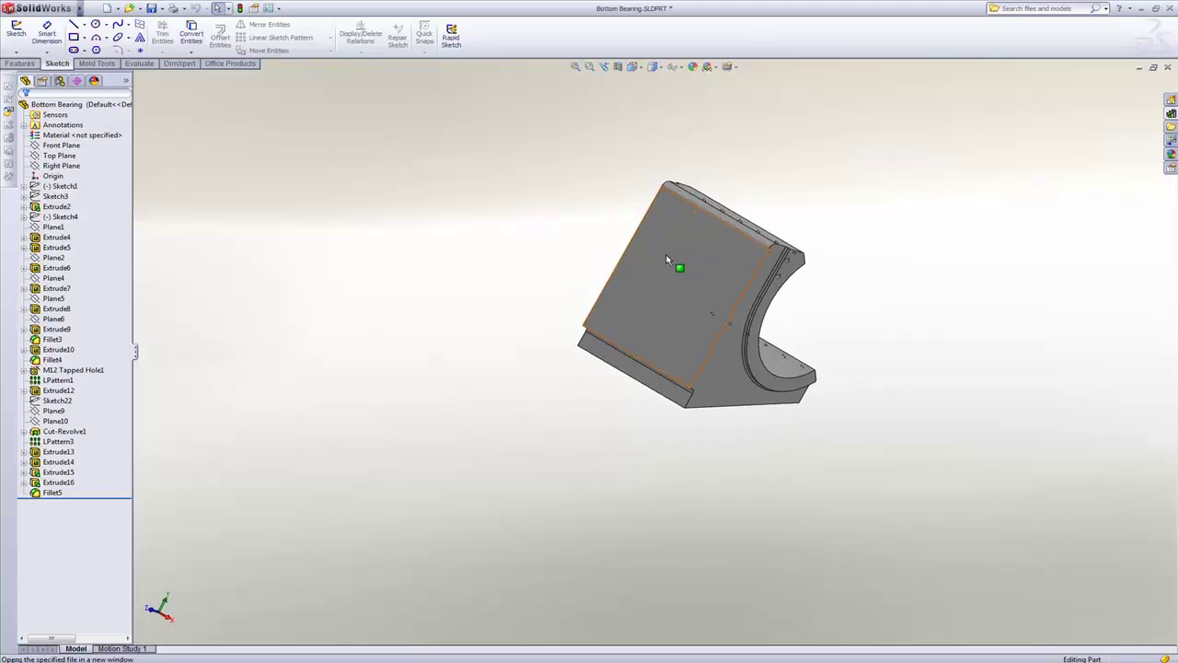
left_click(1167, 68)
left_click(639, 359)
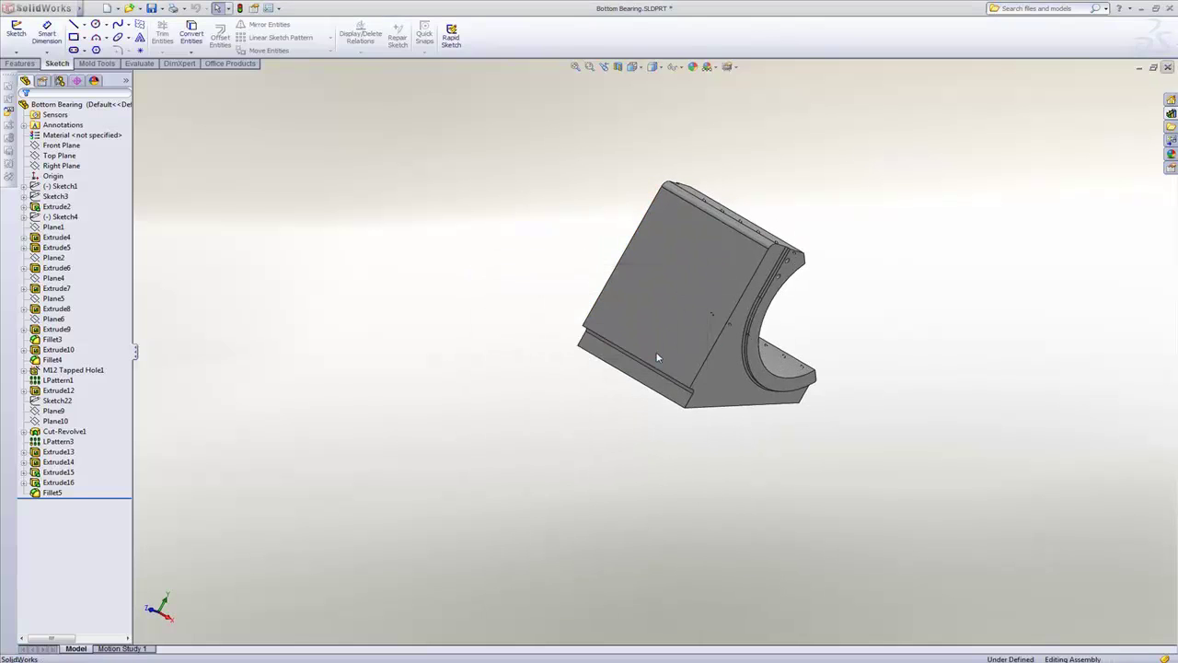
left_click(532, 333)
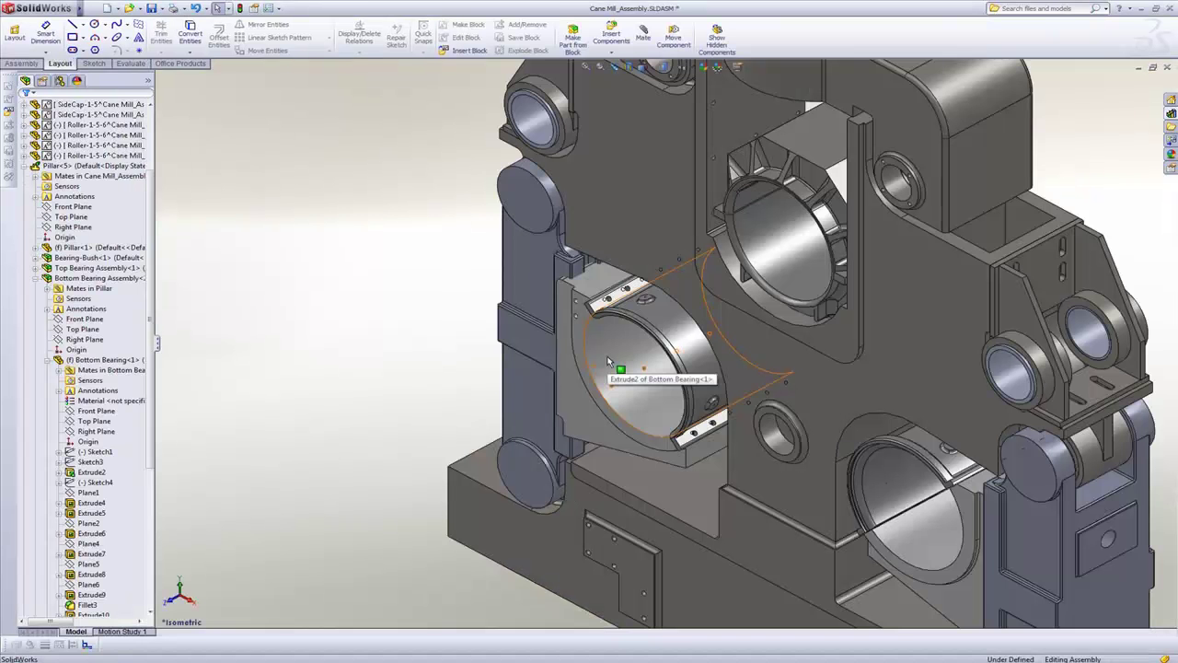
Edit the Bottom Bearing in context and add an Indent with Cut and 0.00 mm clearance, using the adjacent side cap as tool body
left_click(623, 342)
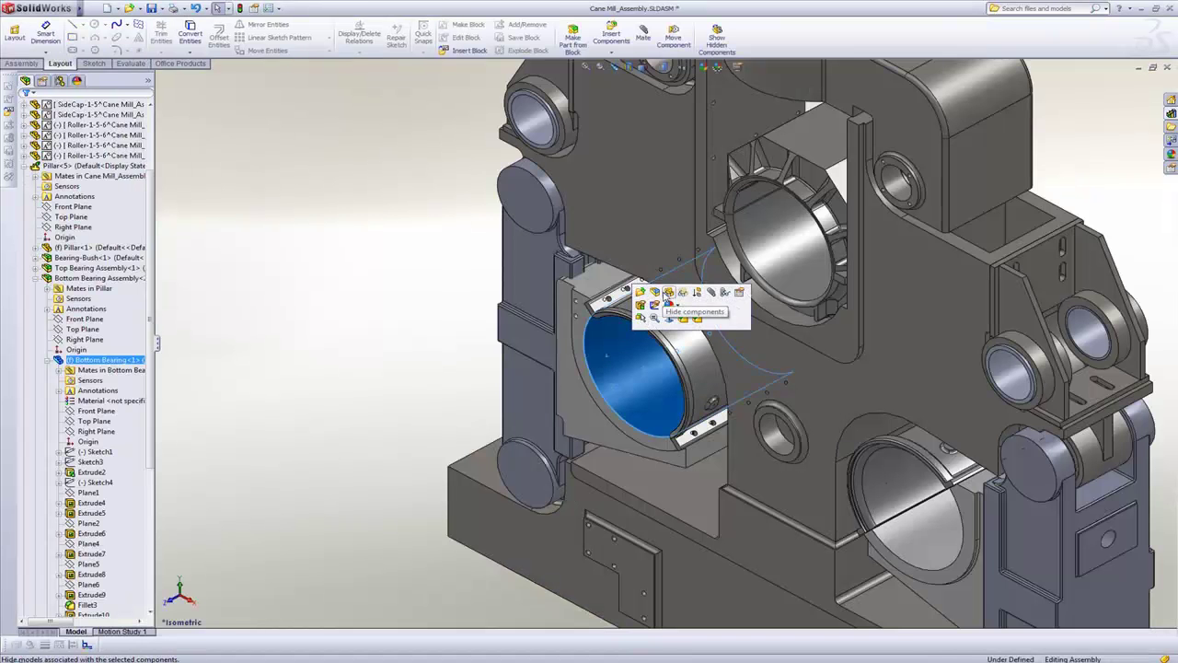
left_click(656, 293)
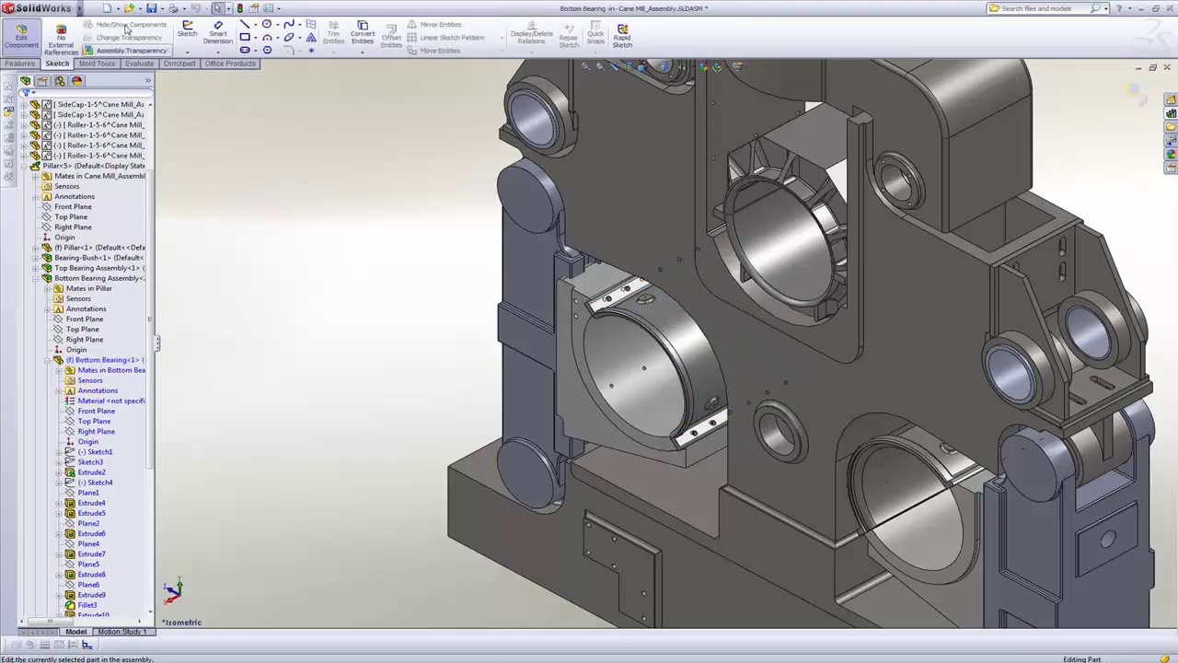
mouse_move(87, 8)
left_click(135, 8)
mouse_move(161, 9)
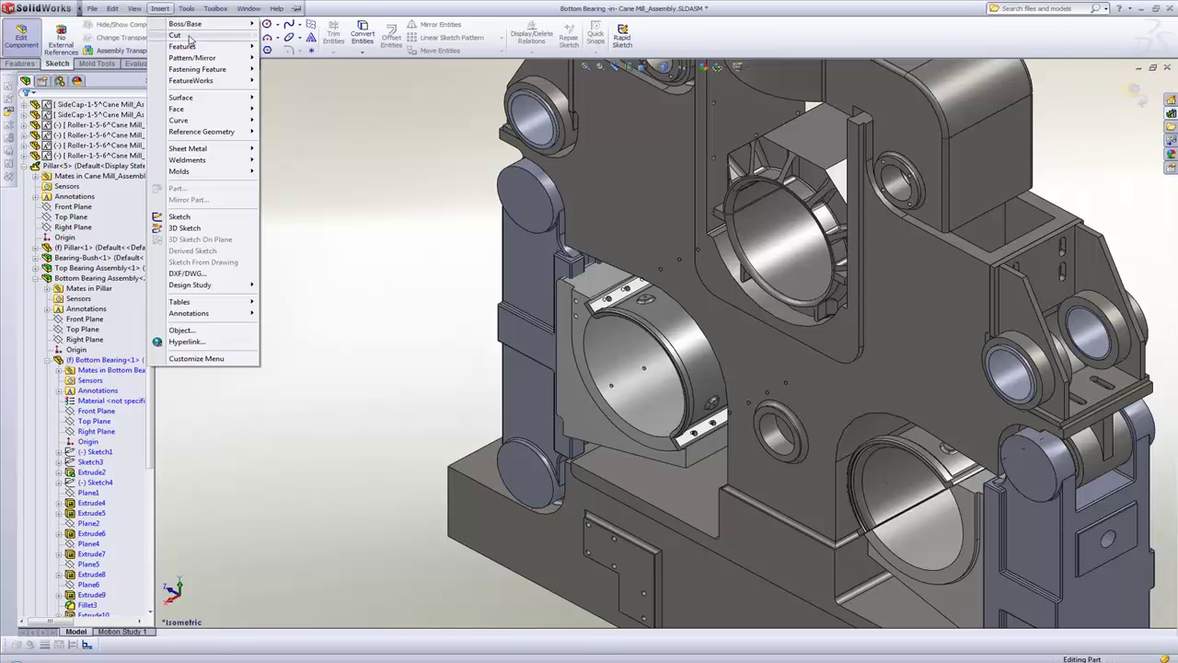
mouse_move(191, 46)
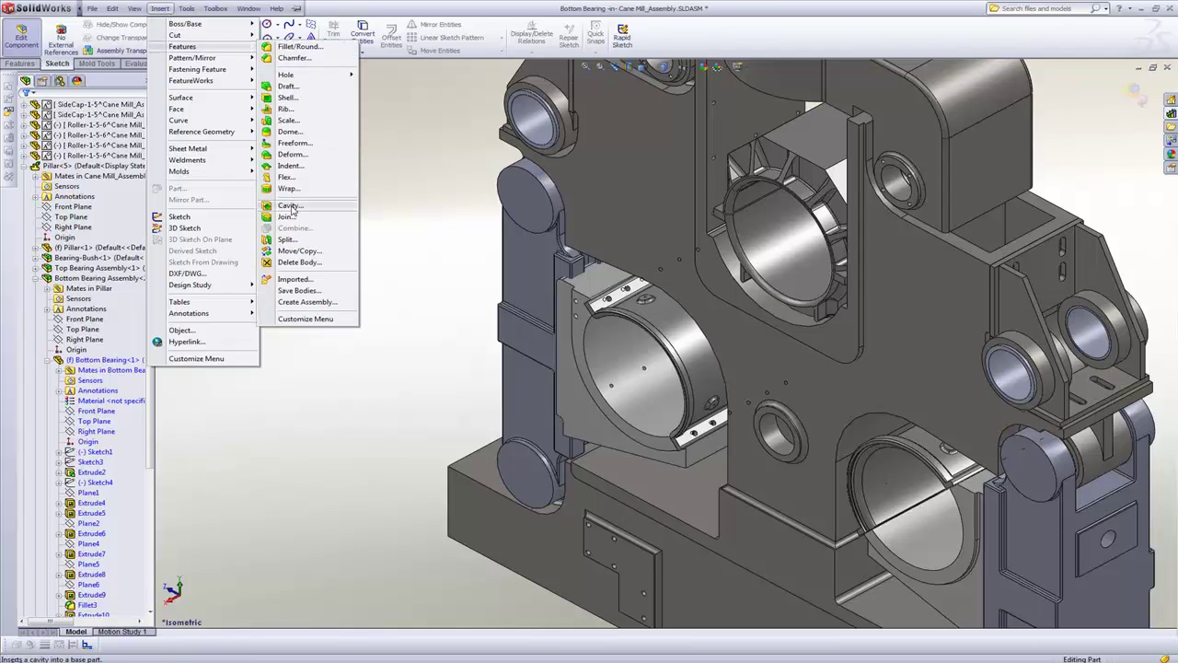
left_click(291, 165)
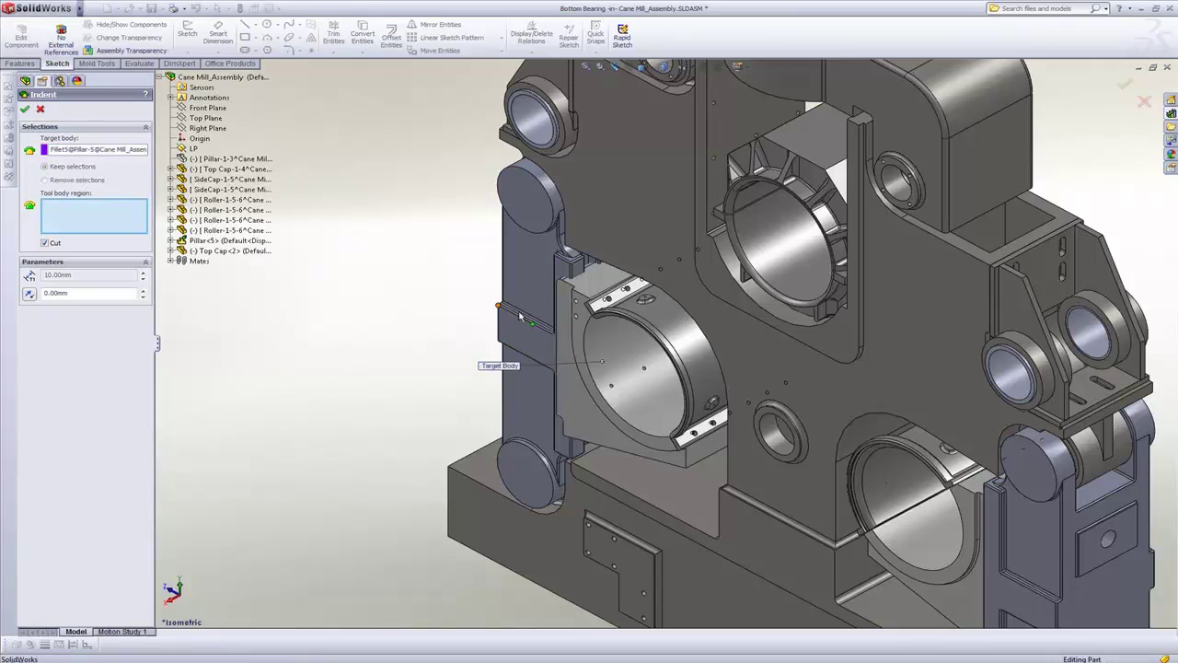
left_click(529, 313)
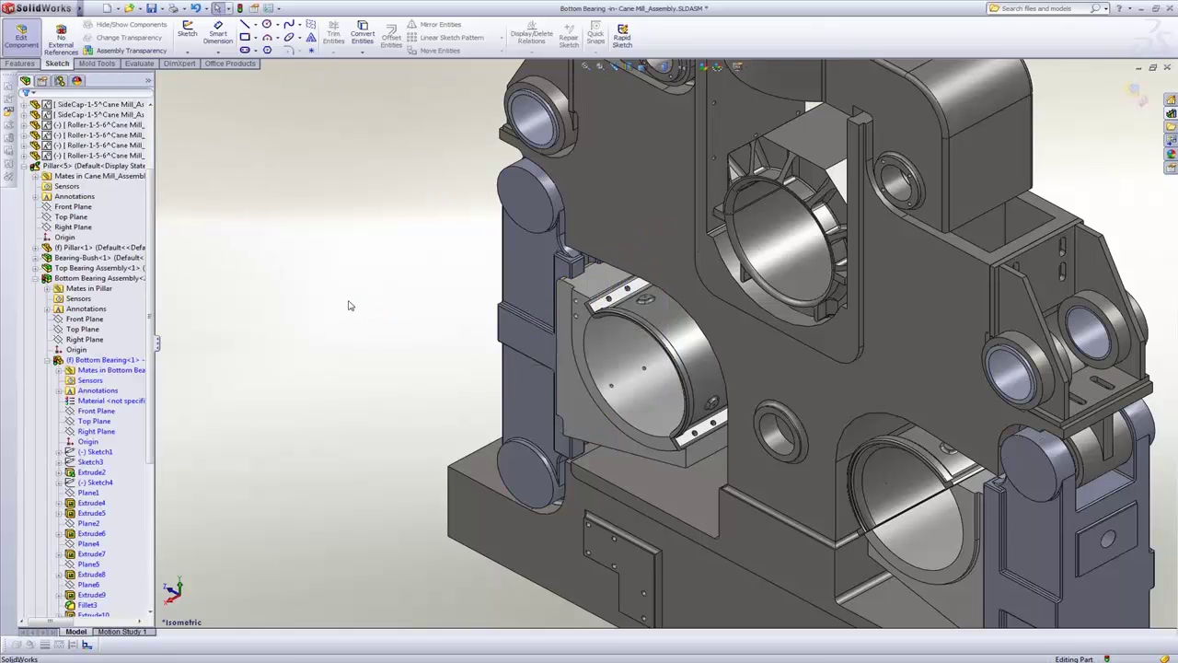
Open the Bottom Bearing in its own window, examine the indented face, and return to the assembly
left_click(632, 376)
left_click(649, 331)
middle_click_drag(708, 399, 581, 196)
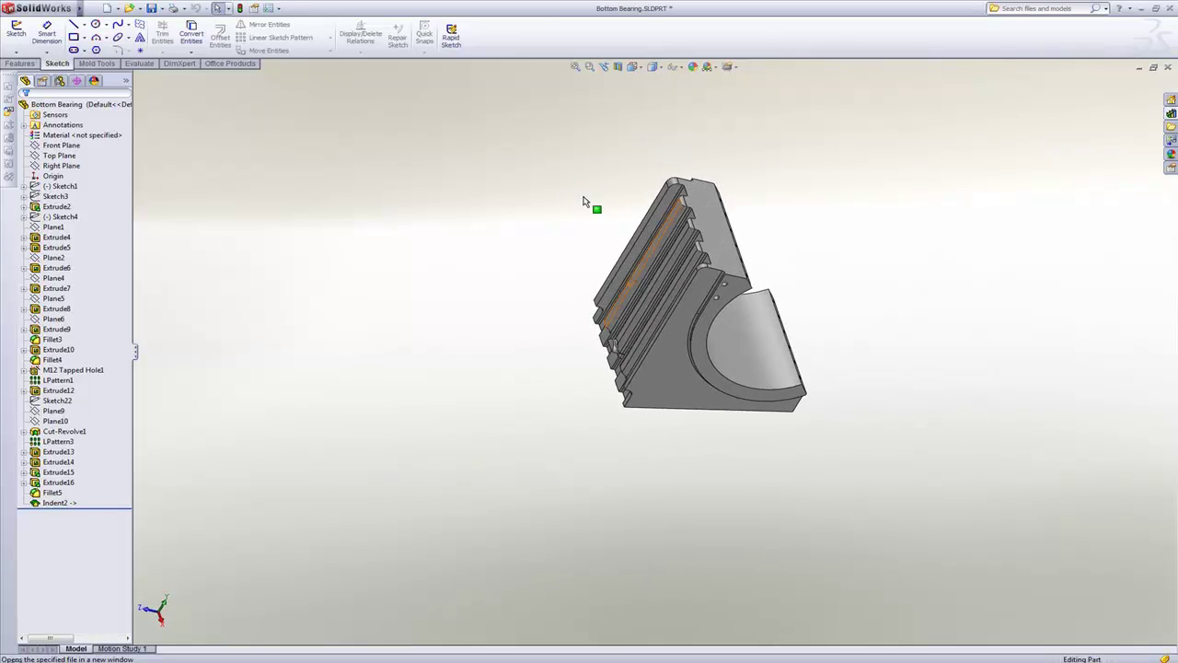
left_click(1167, 66)
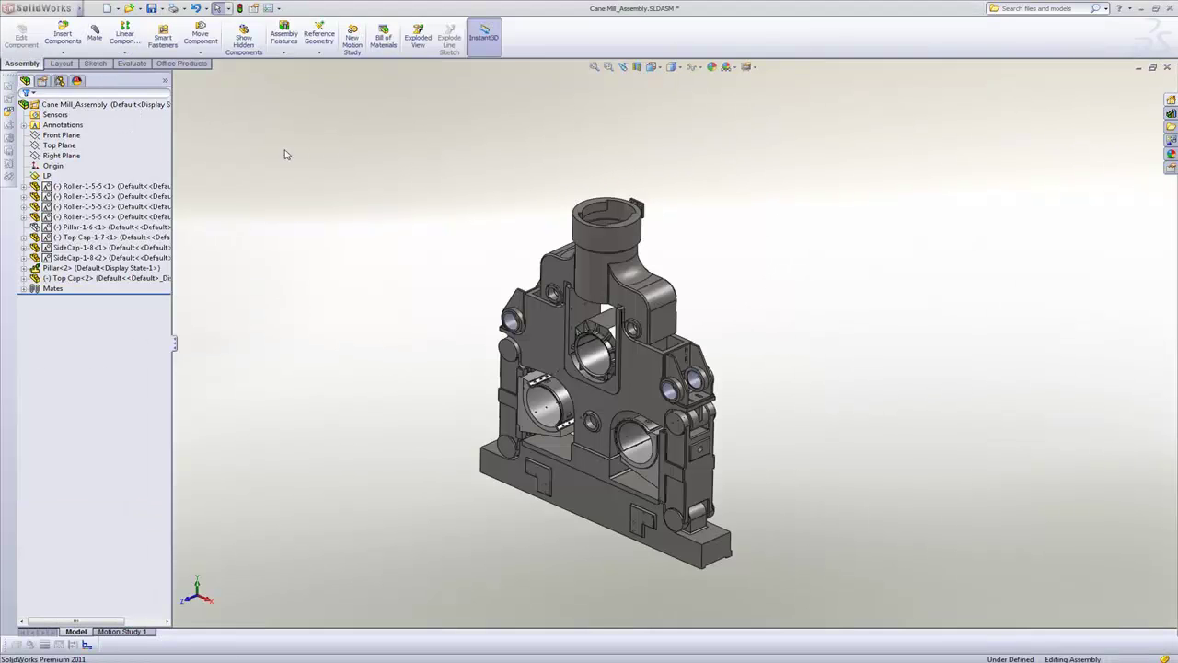
Add M130 normal-fit screw clearance holes, blind 420 mm deep, at the centres of the four side cap bosses with the Hole Wizard
left_click(284, 39)
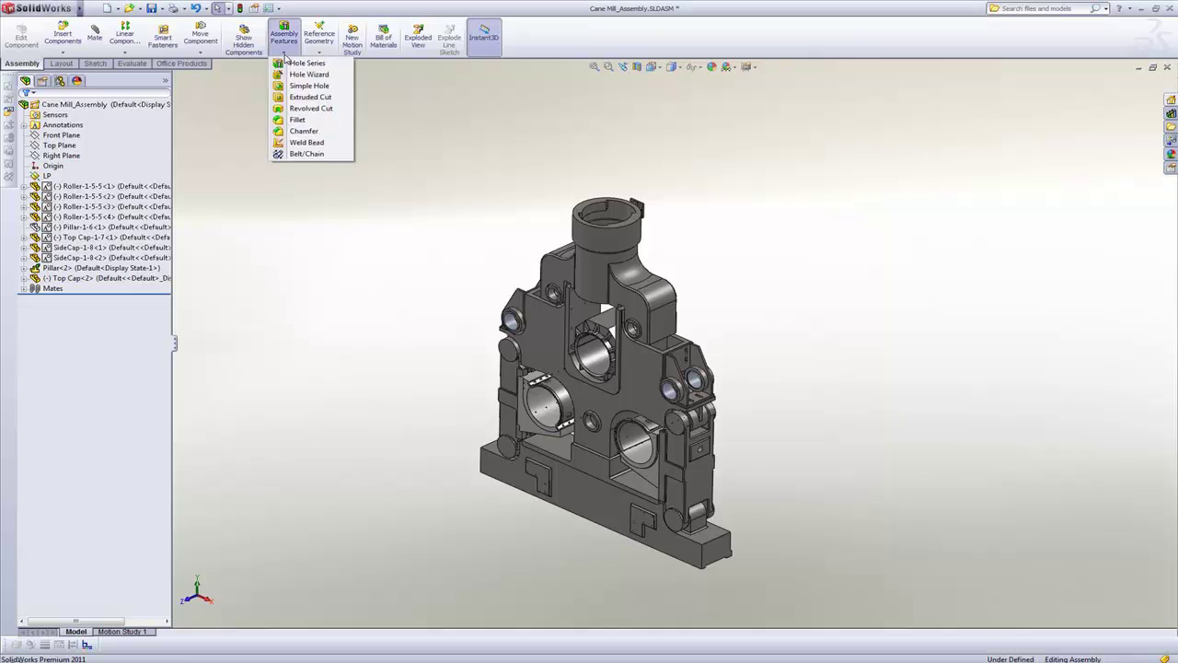
left_click(293, 77)
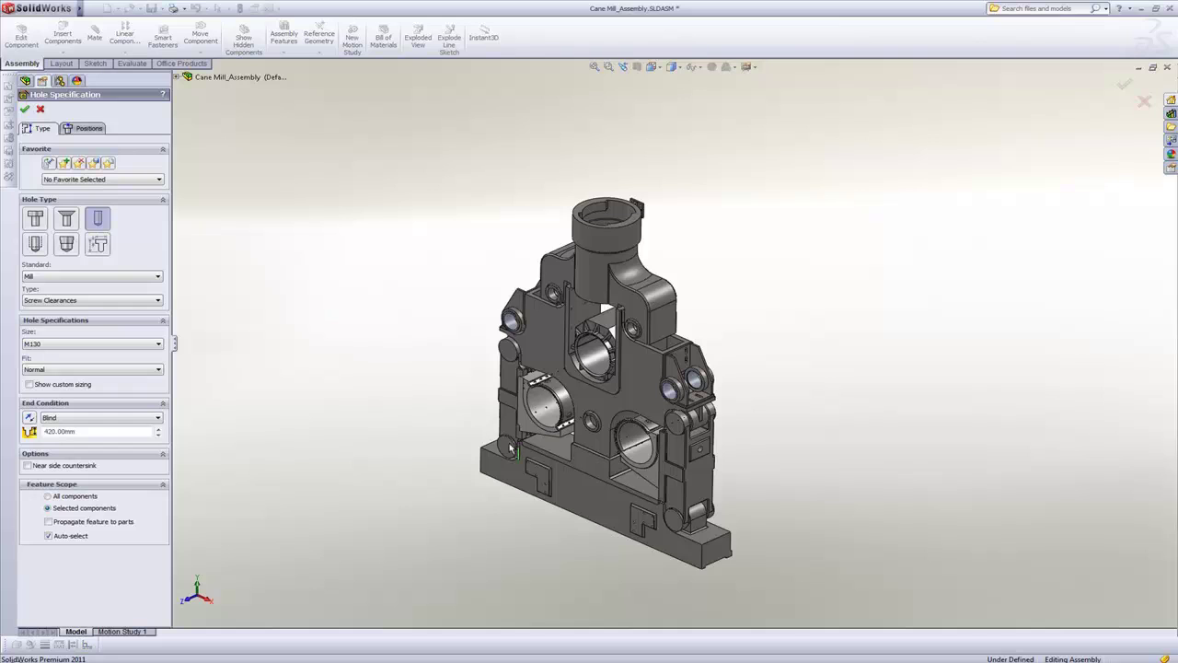
scroll(680, 488, "down", 3)
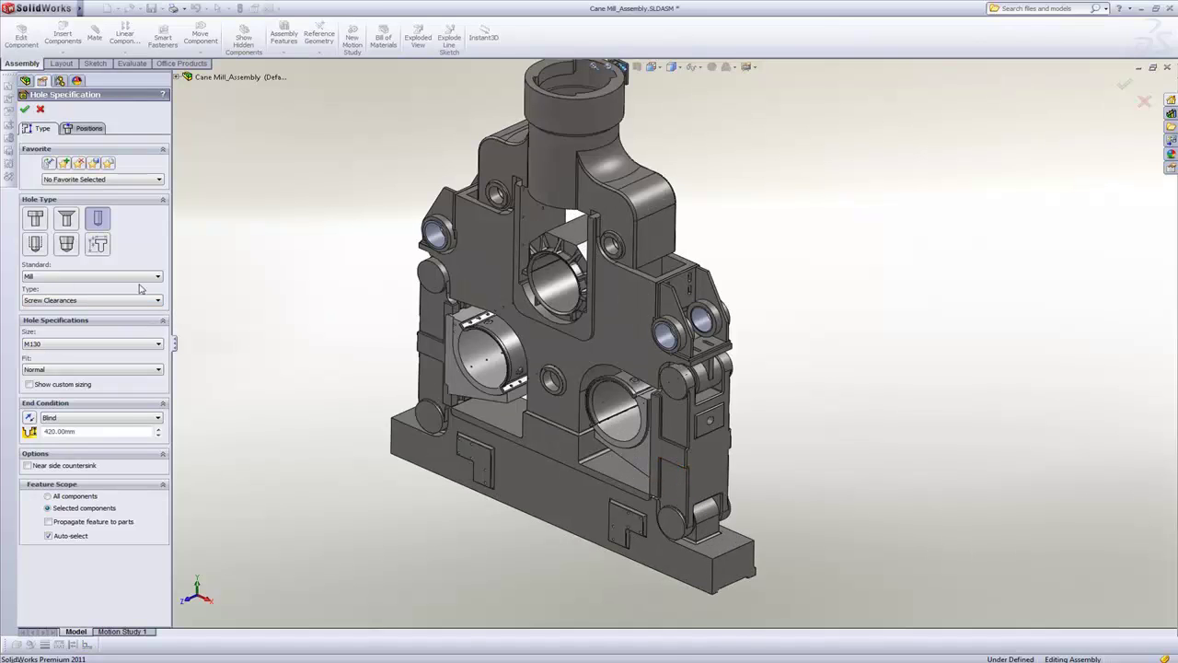
left_click(81, 128)
left_click(92, 224)
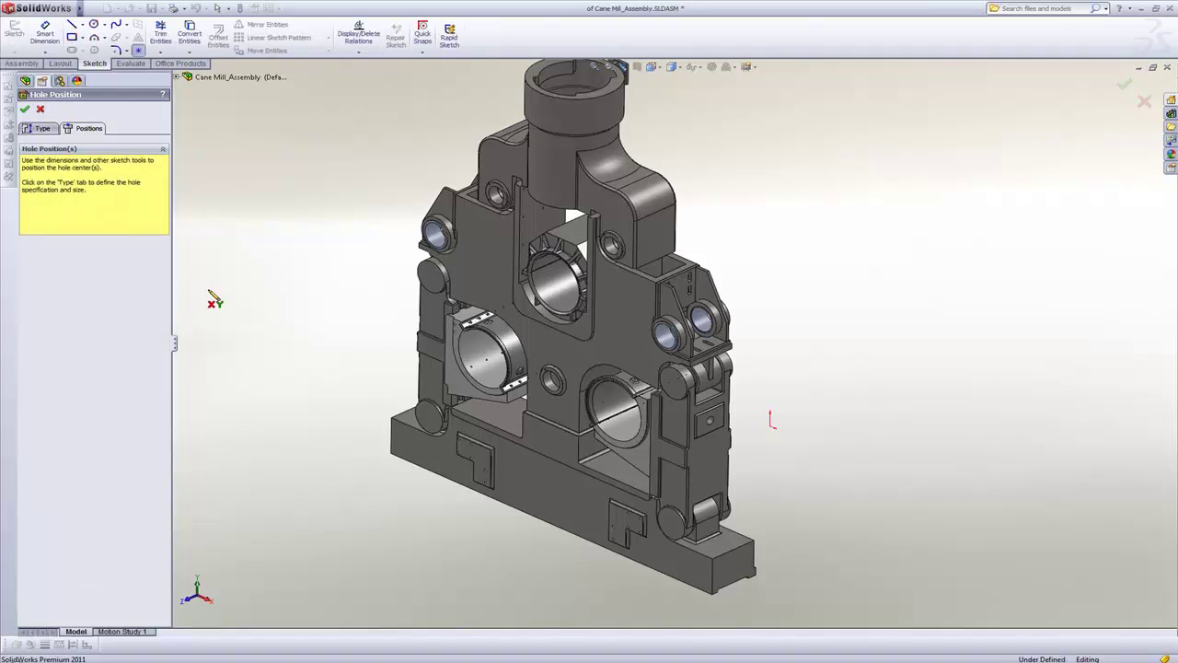
left_click(445, 291)
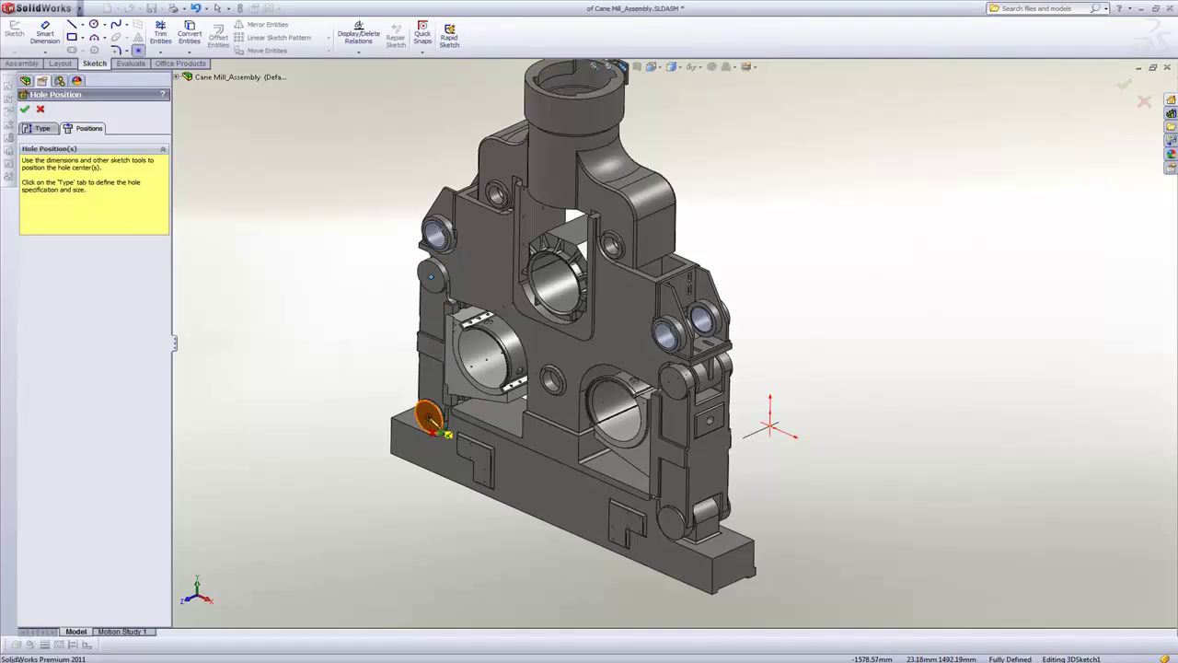
left_click(429, 420)
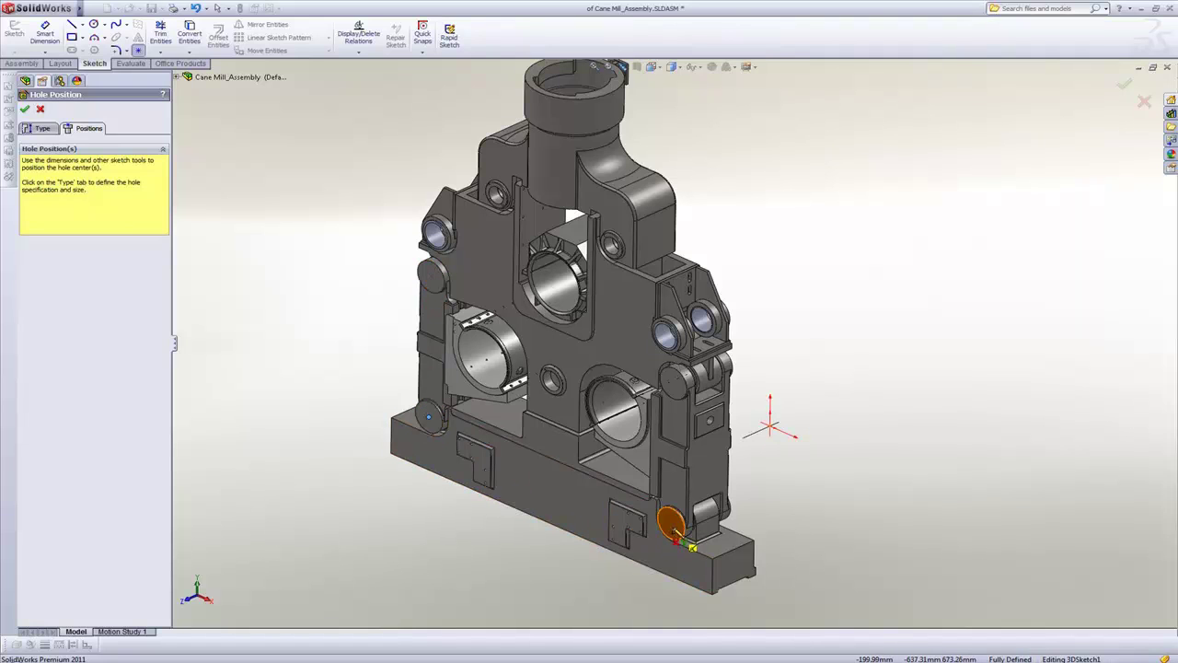
left_click(671, 524)
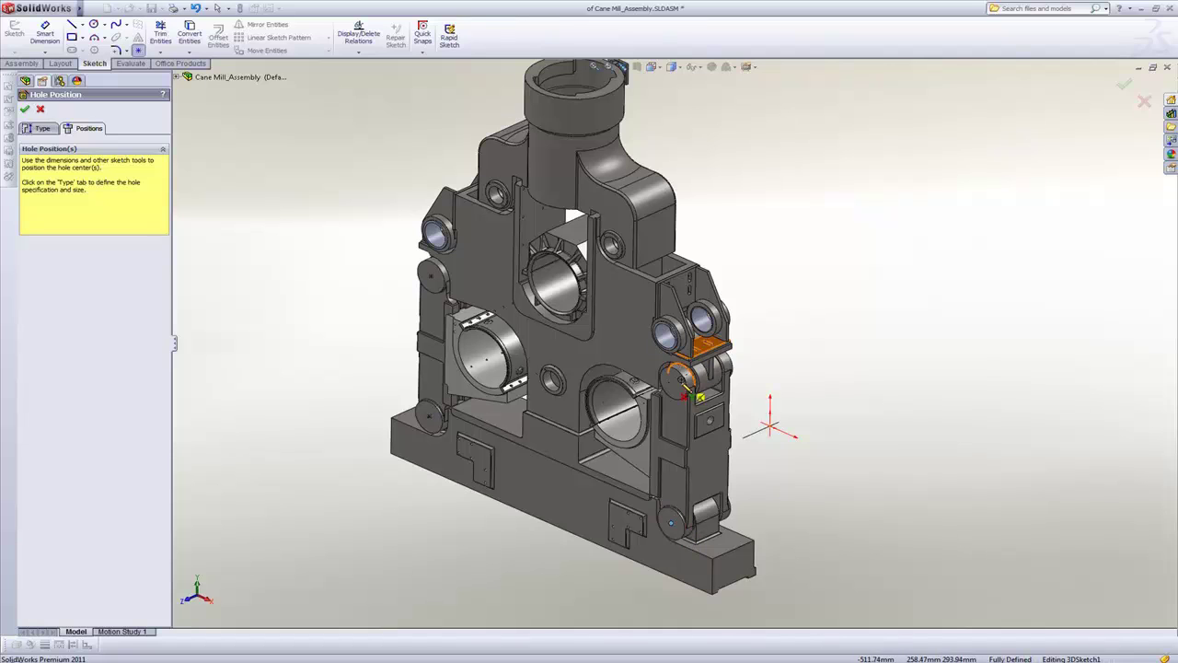
left_click(674, 384)
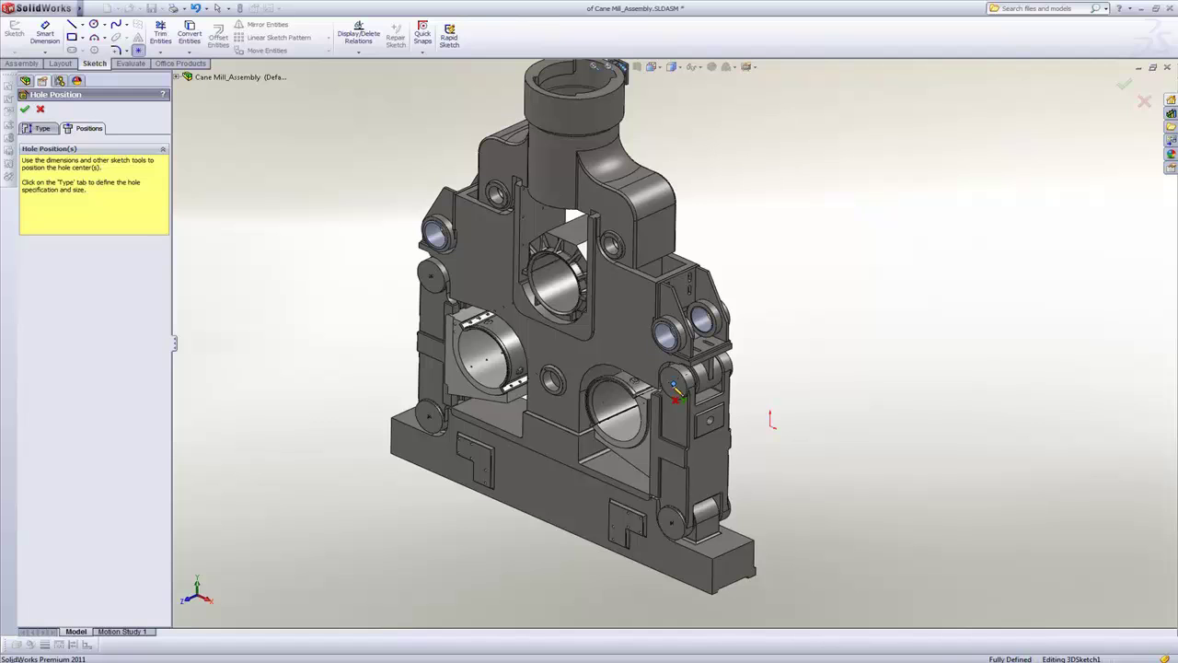
key("Escape")
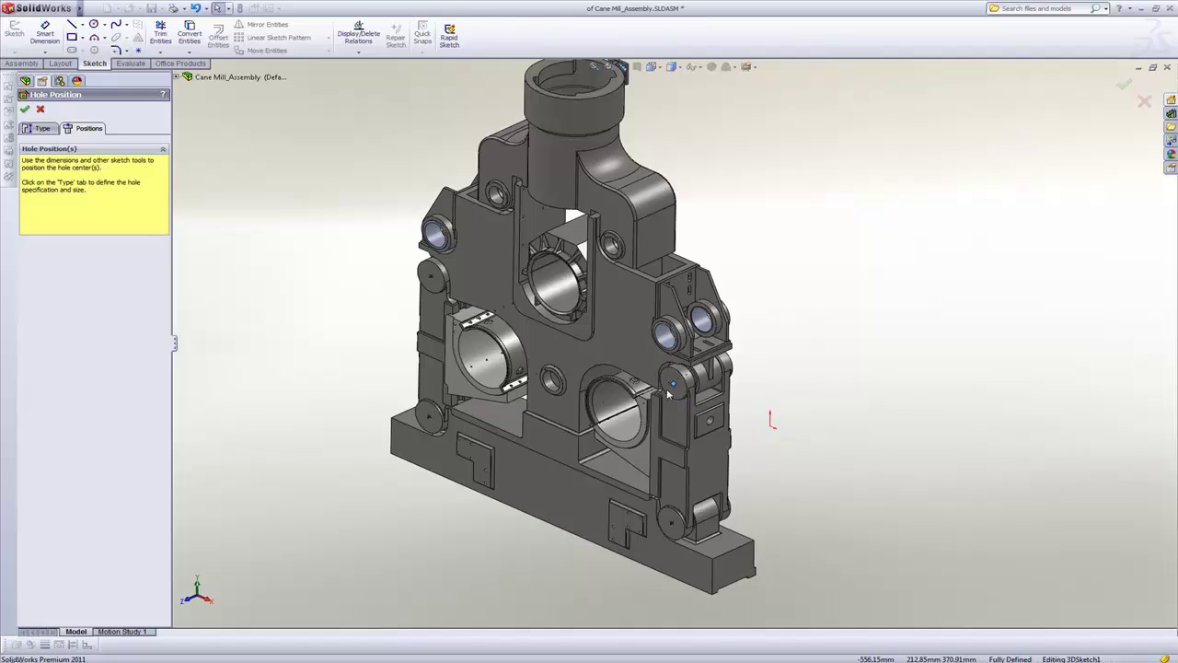
left_click(24, 110)
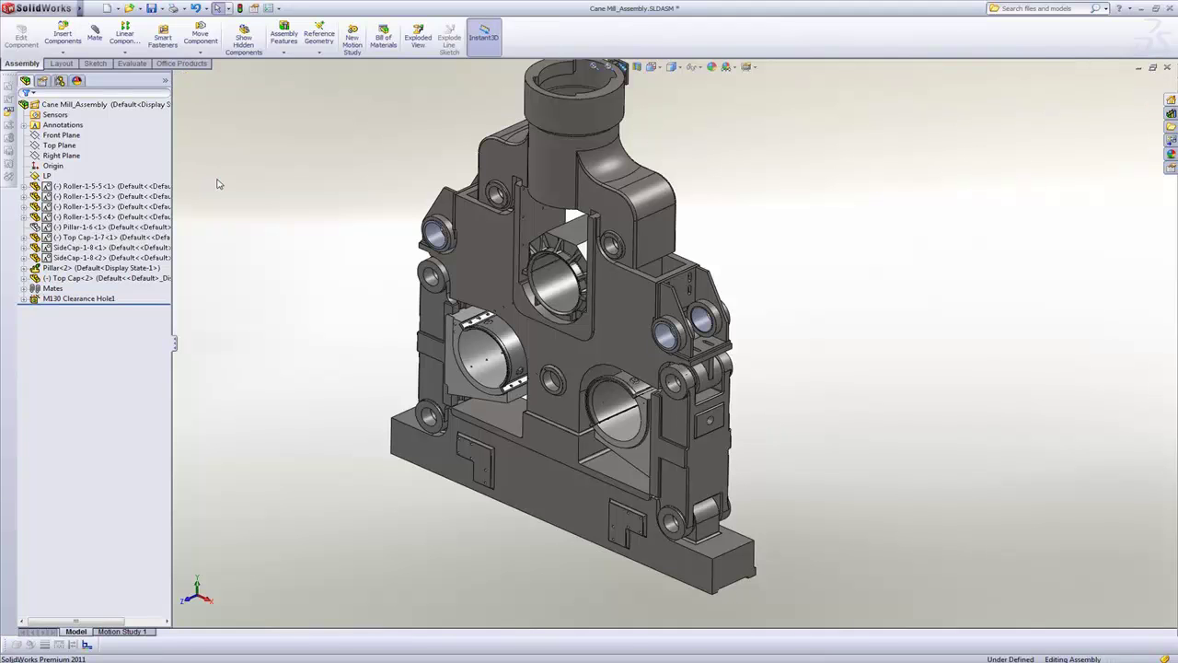
Add M130 hex bolt Smart Fasteners to the four clearance holes in the side caps
scroll(490, 321, "down", 2)
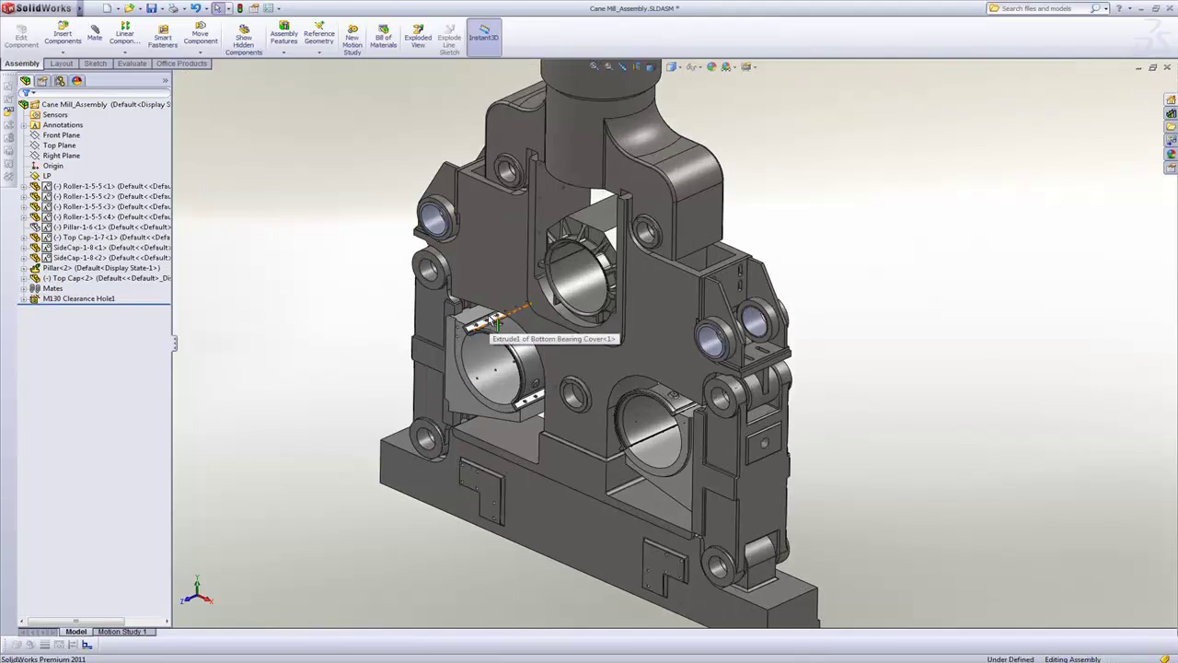
middle_click_drag(492, 322, 1004, 392)
right_click_drag(1024, 365, 1005, 318)
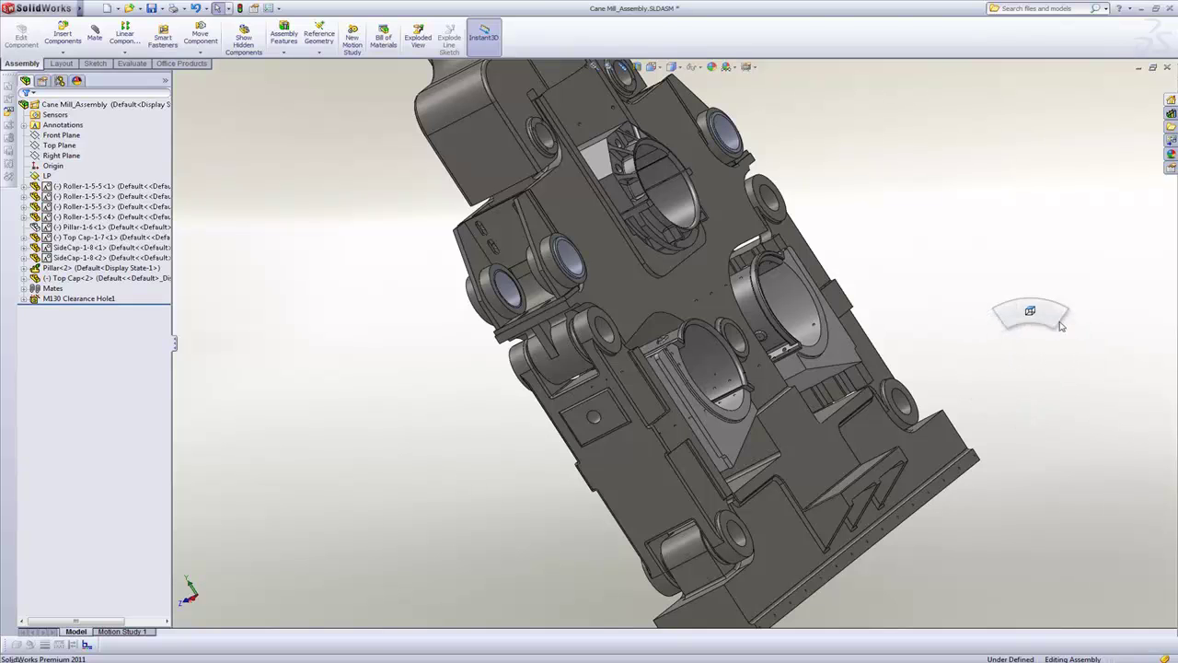
right_click_drag(1013, 394, 984, 372)
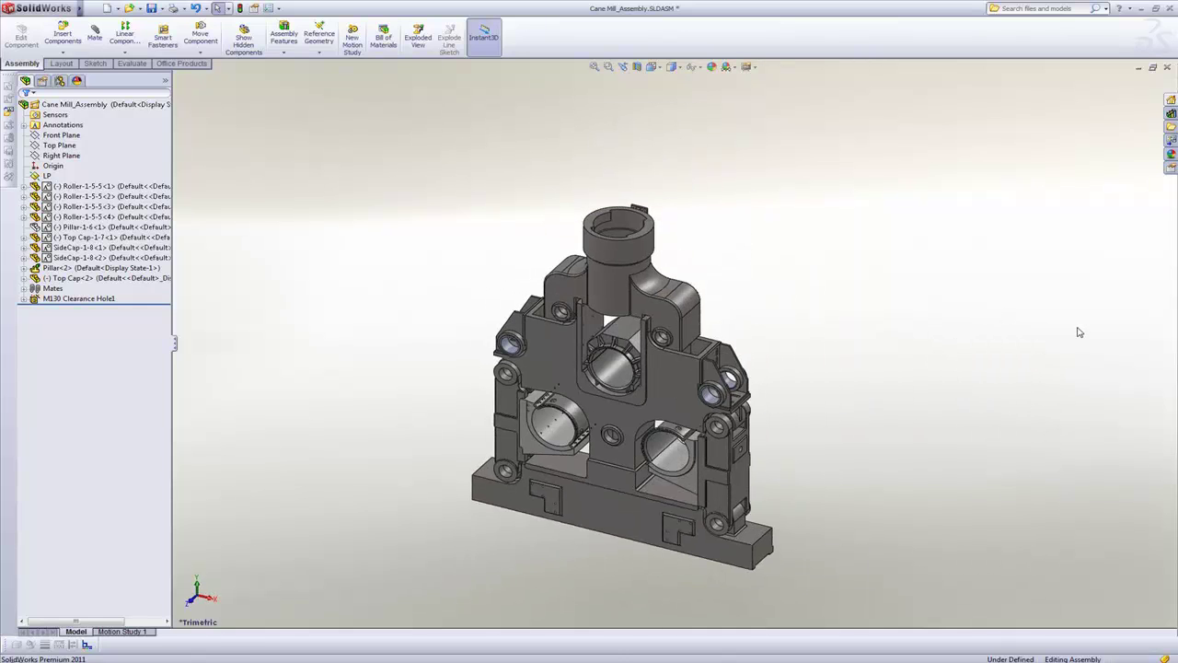
scroll(530, 373, "down", 3)
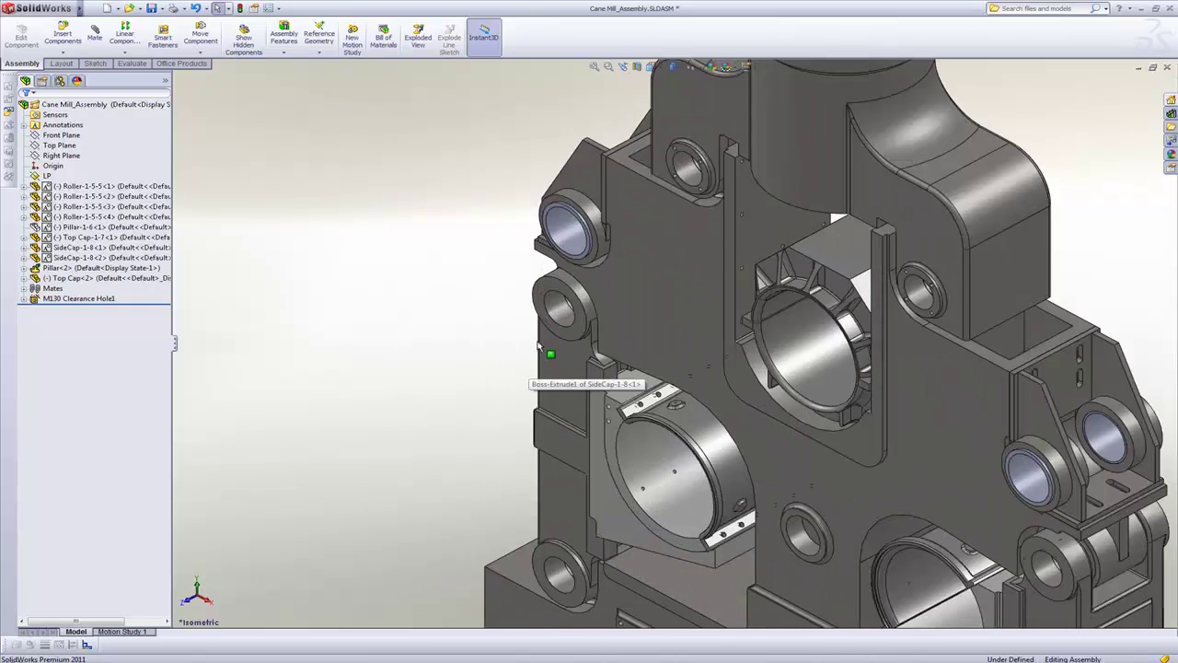
left_click(543, 294)
left_click(163, 37)
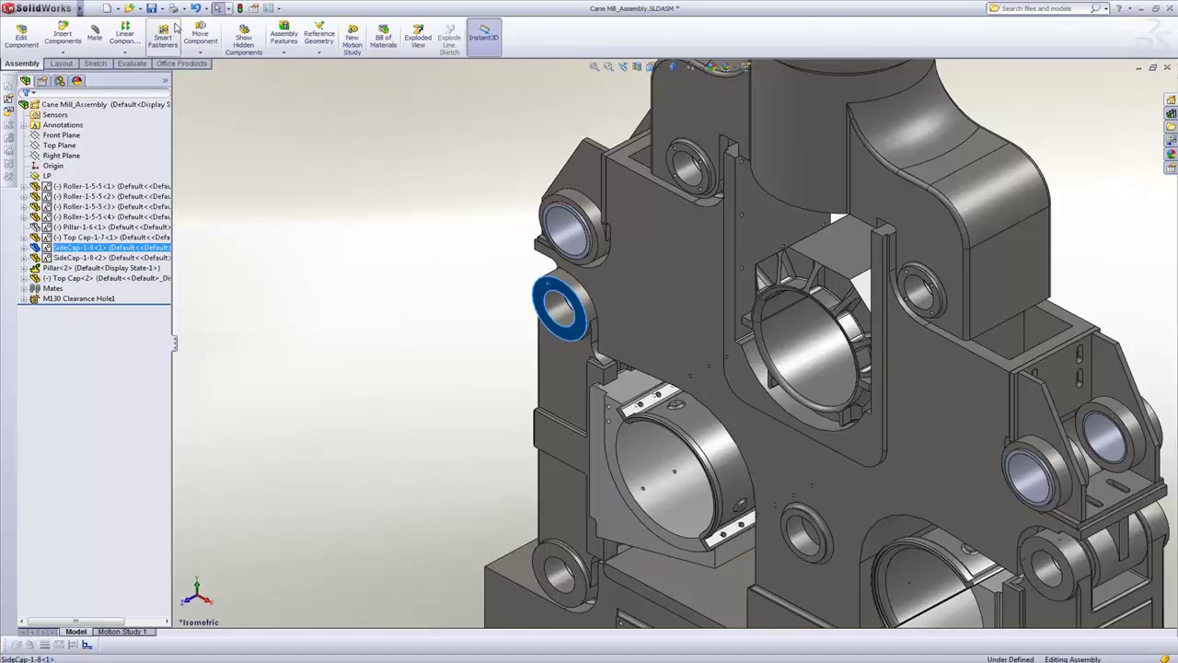
left_click(292, 269)
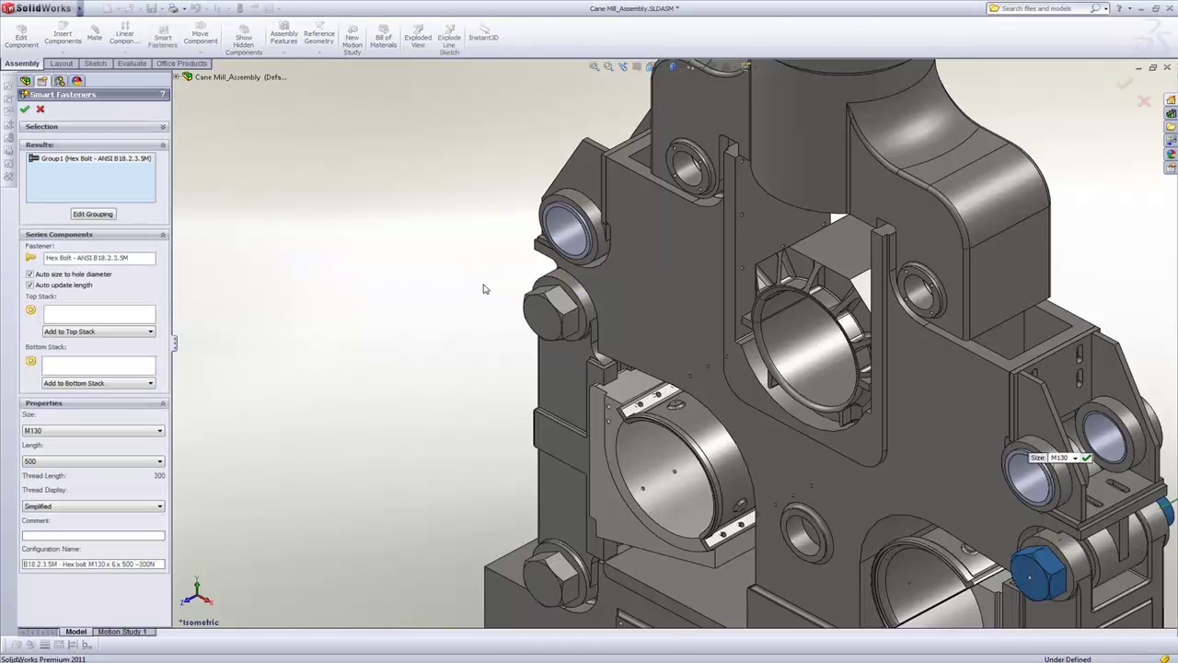
Add wide plain washers and heavy hex nuts to the bottom stack of the bolts and accept the fasteners
scroll(483, 289, "up", 5)
middle_click_drag(585, 343, 455, 397)
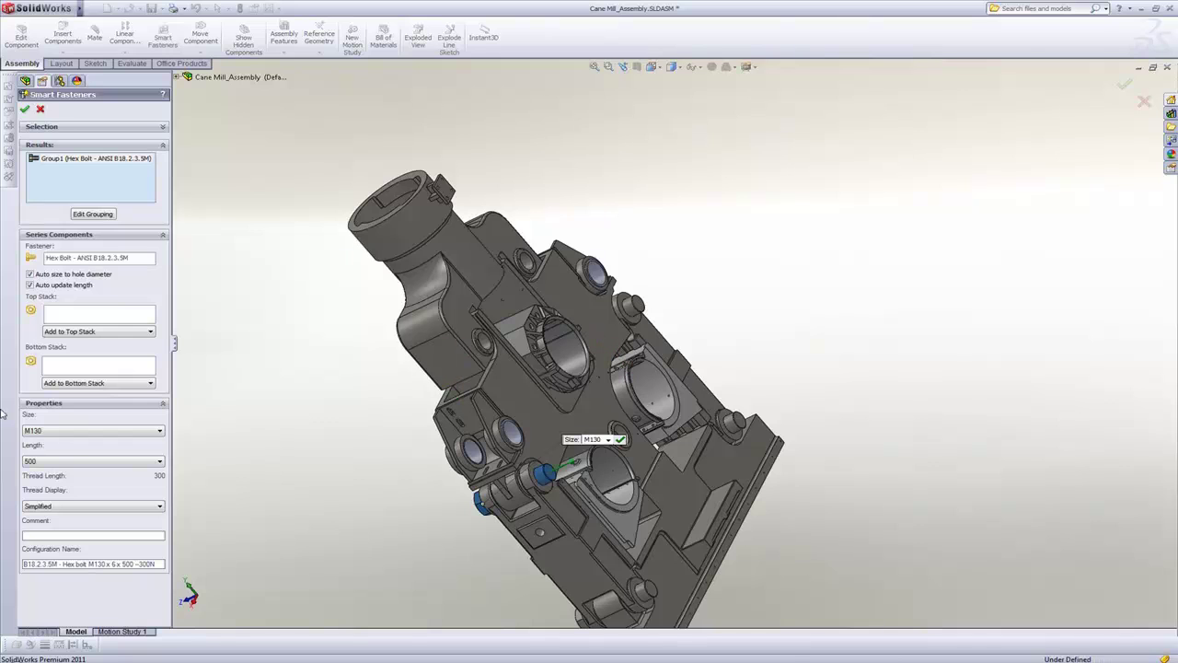
left_click(98, 383)
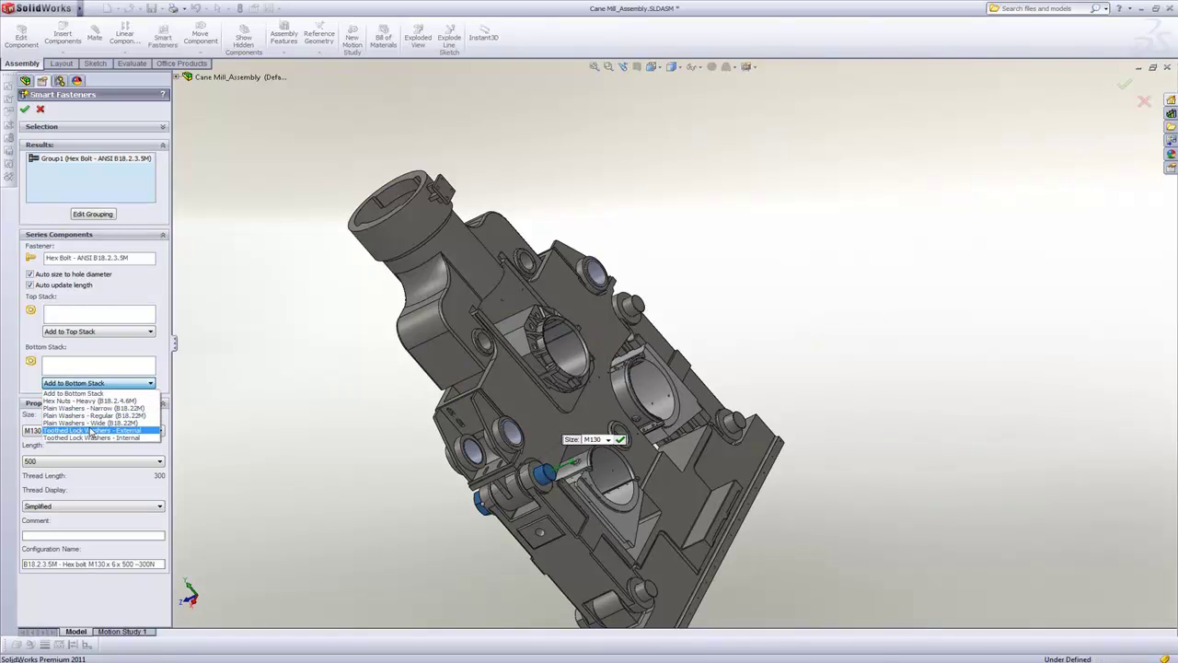
left_click(91, 431)
key("Return")
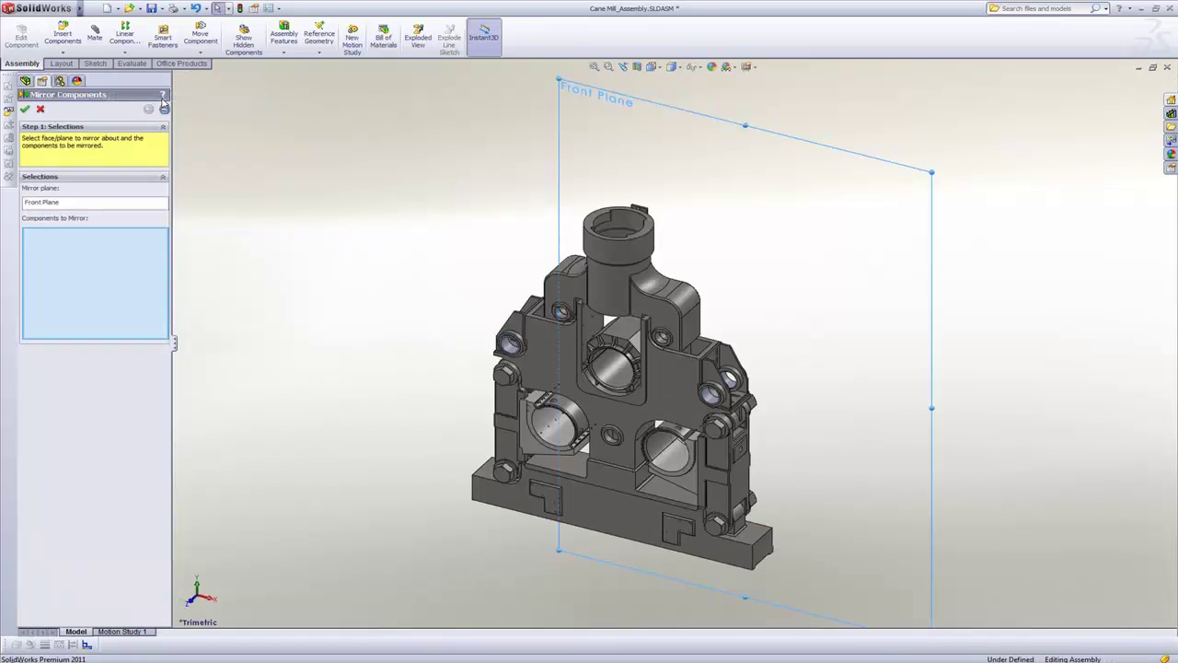
Mirror the pillar, side caps, top cap and fasteners about the Front Plane, setting the pillar to orientation 2 of 4
left_click(543, 352)
left_click(163, 109)
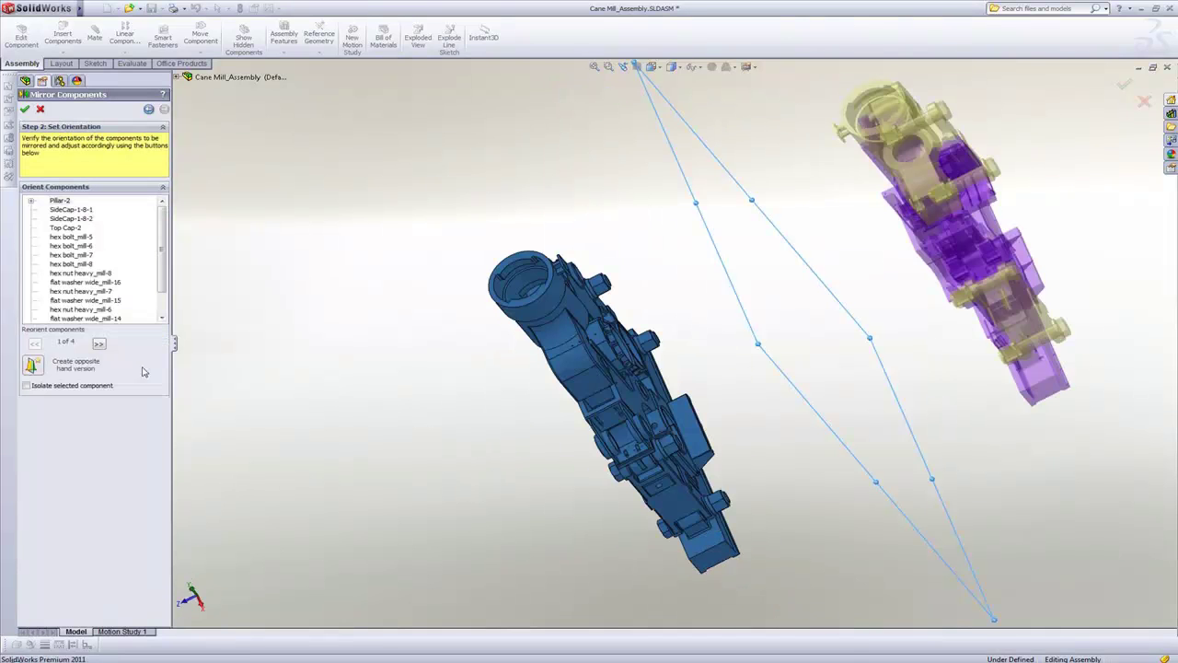
left_click(100, 344)
middle_click_drag(882, 219, 943, 134)
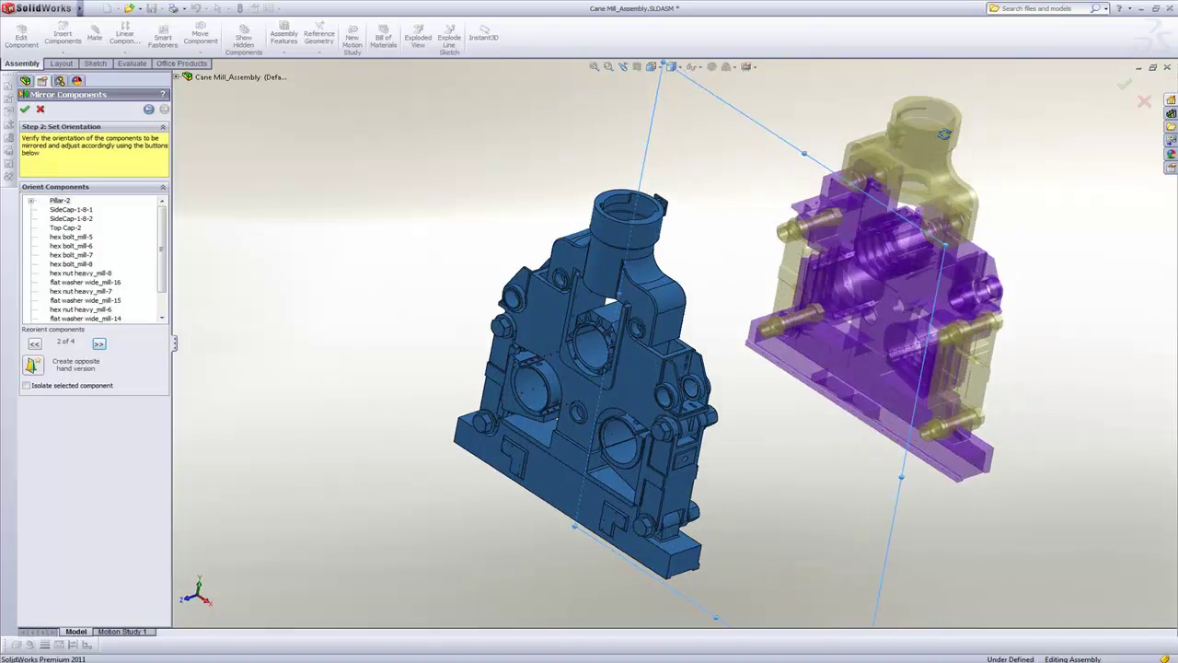
left_click(25, 109)
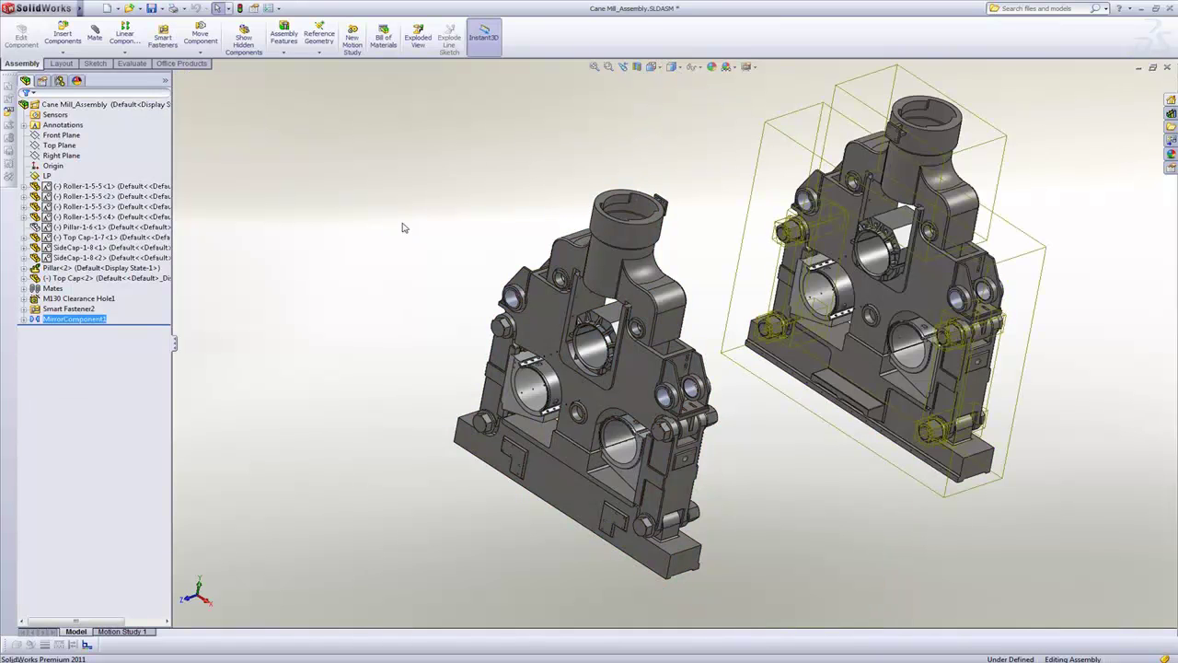
key("ctrl+7")
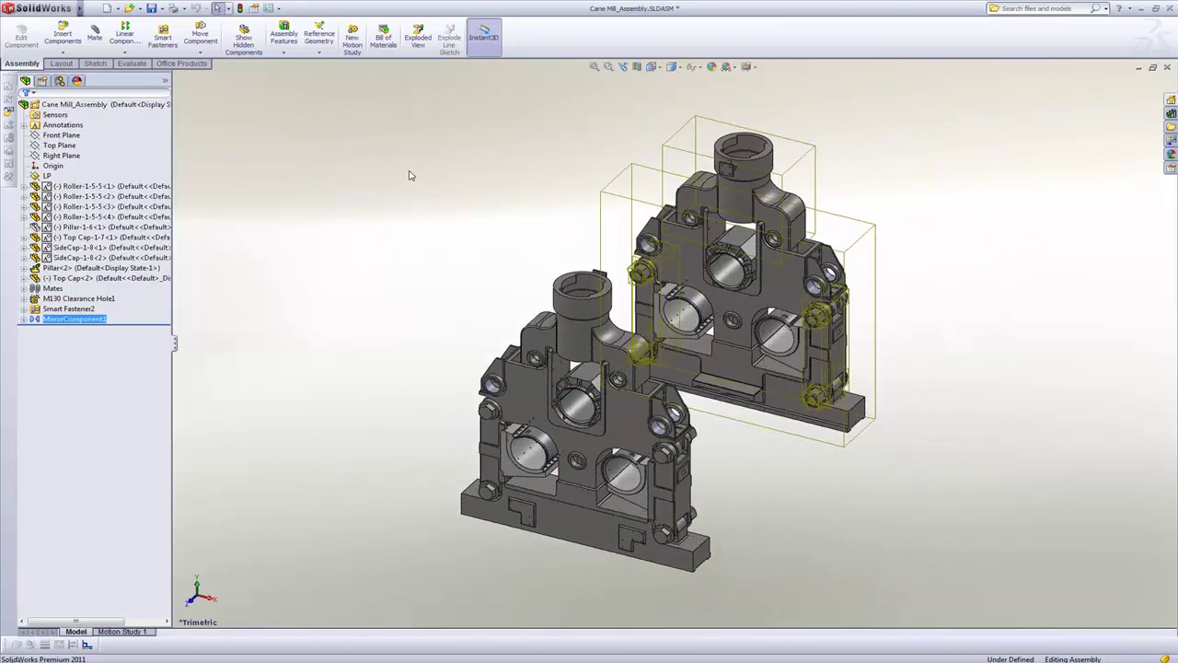
left_click(410, 175)
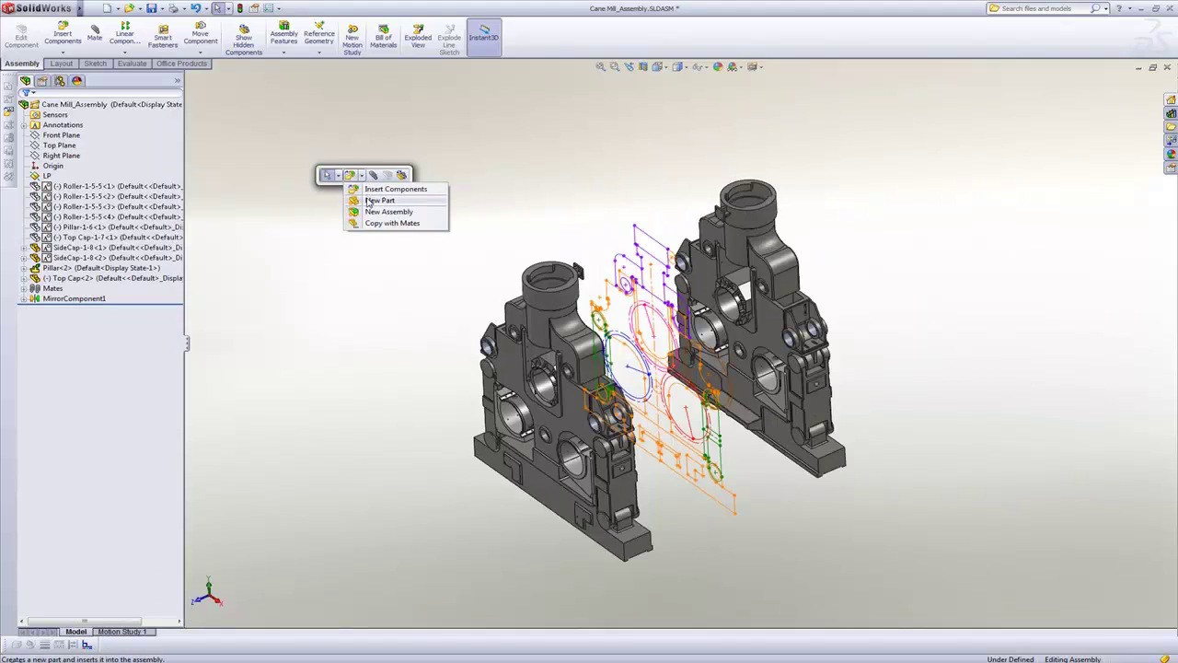
Insert a new in-context part positioned on the assembly's Front Plane and name it Roller
left_click(365, 198)
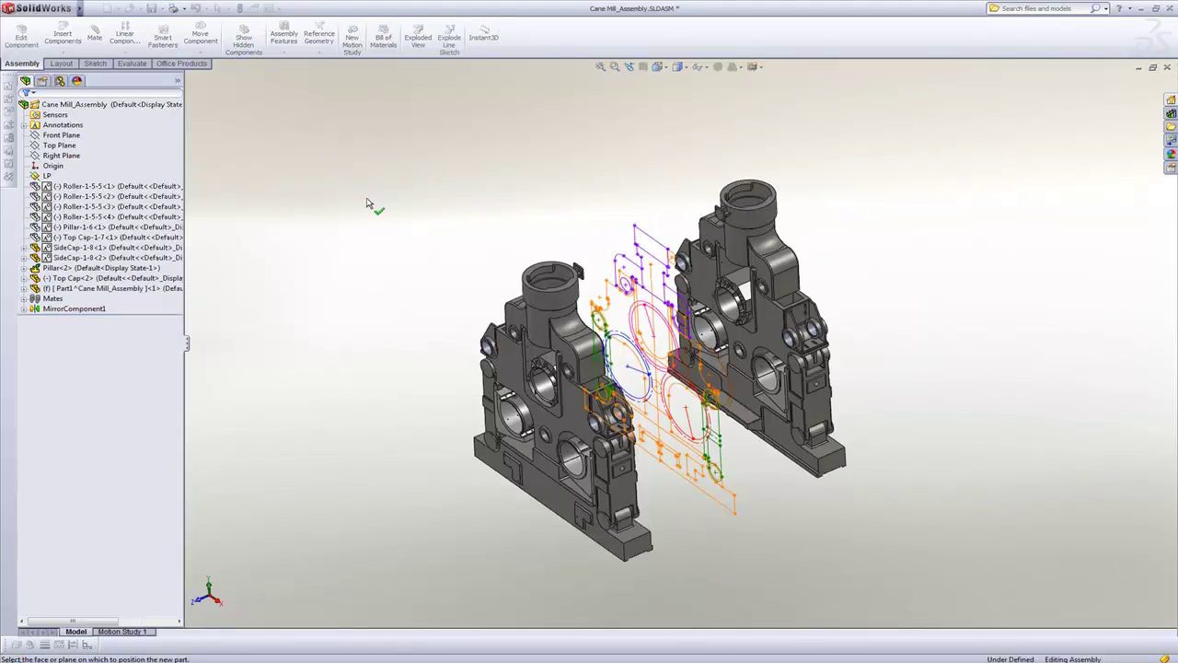
left_click(60, 136)
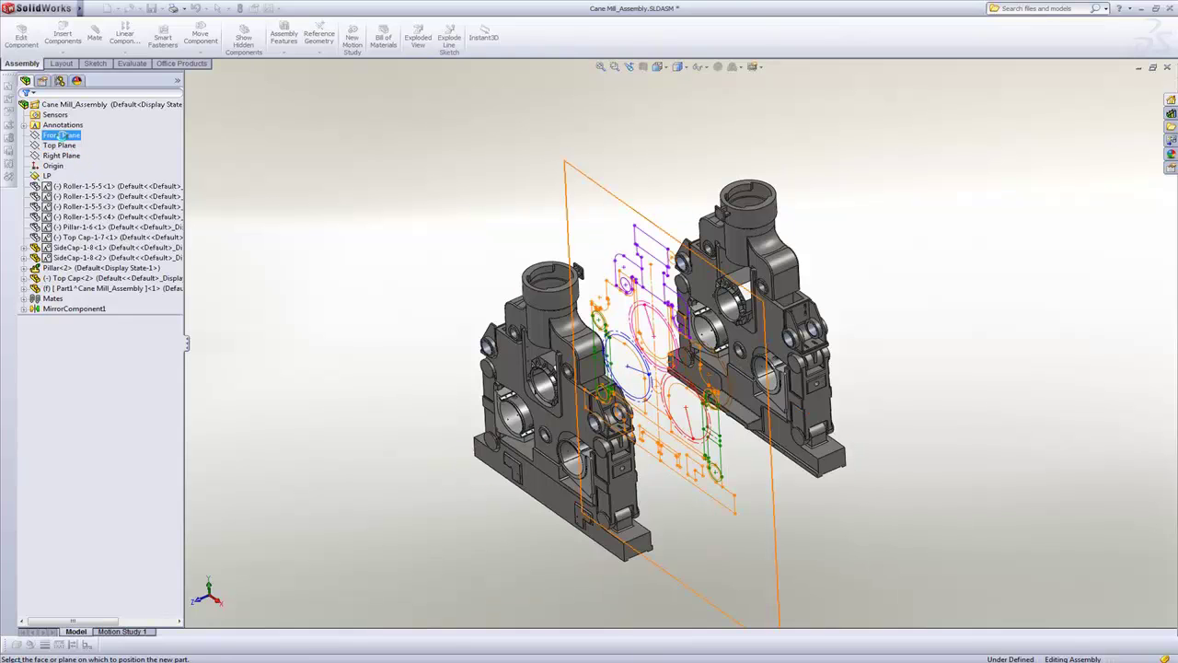
left_click(109, 289)
left_click(109, 291)
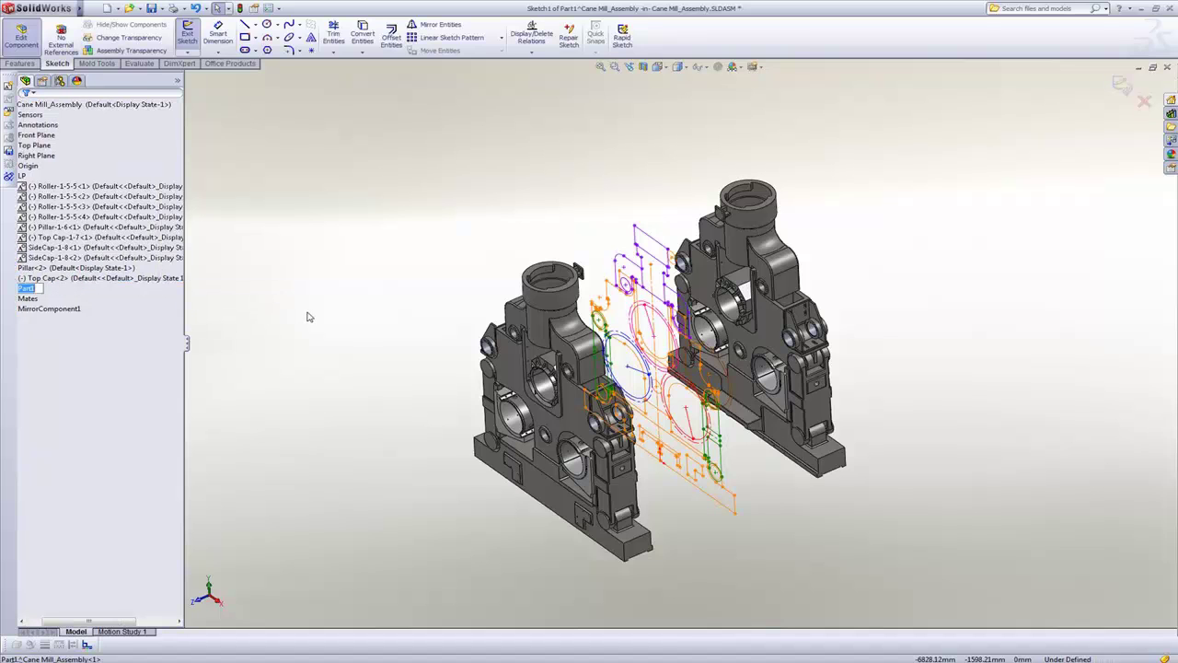
type("Roller")
key("Return")
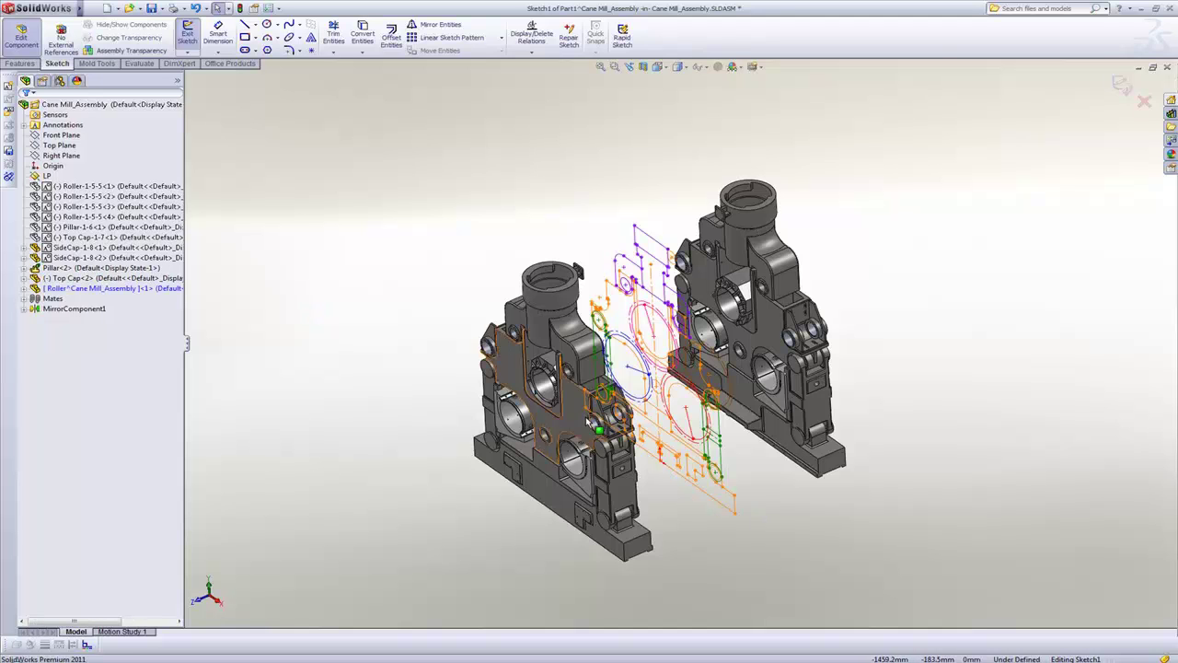
Start a sketch on the Roller part's Right Plane and place the Roller_Profile block in it
middle_click_drag(578, 438, 592, 400)
scroll(631, 361, "down", 5)
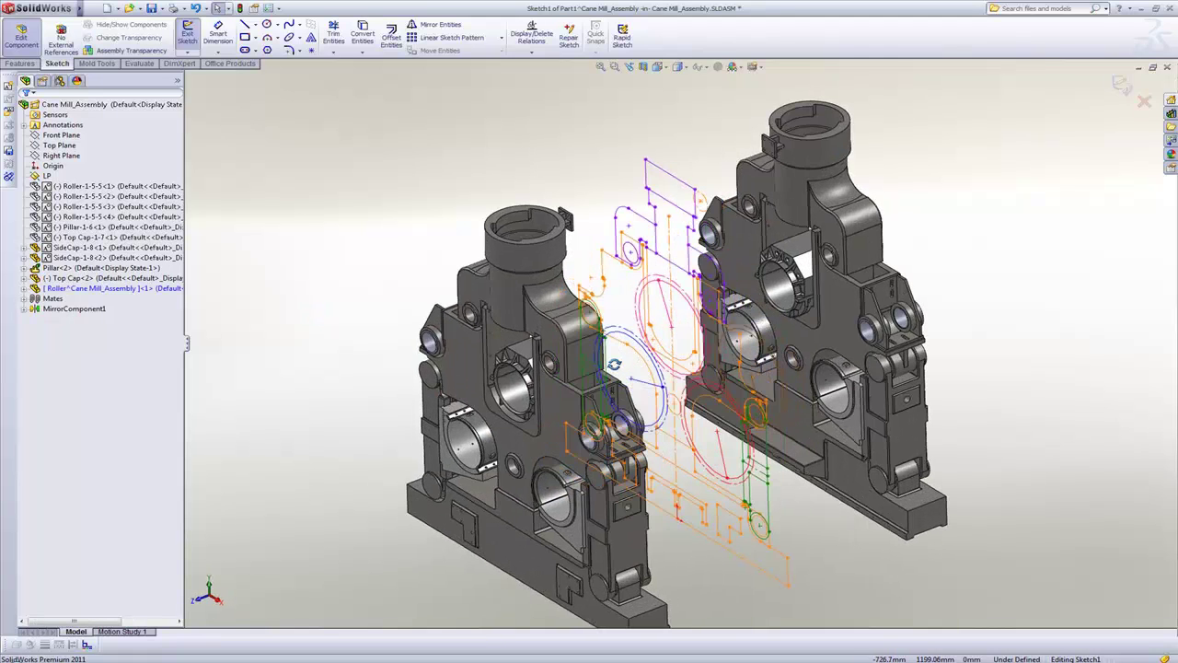
left_click(23, 288)
left_click(66, 350)
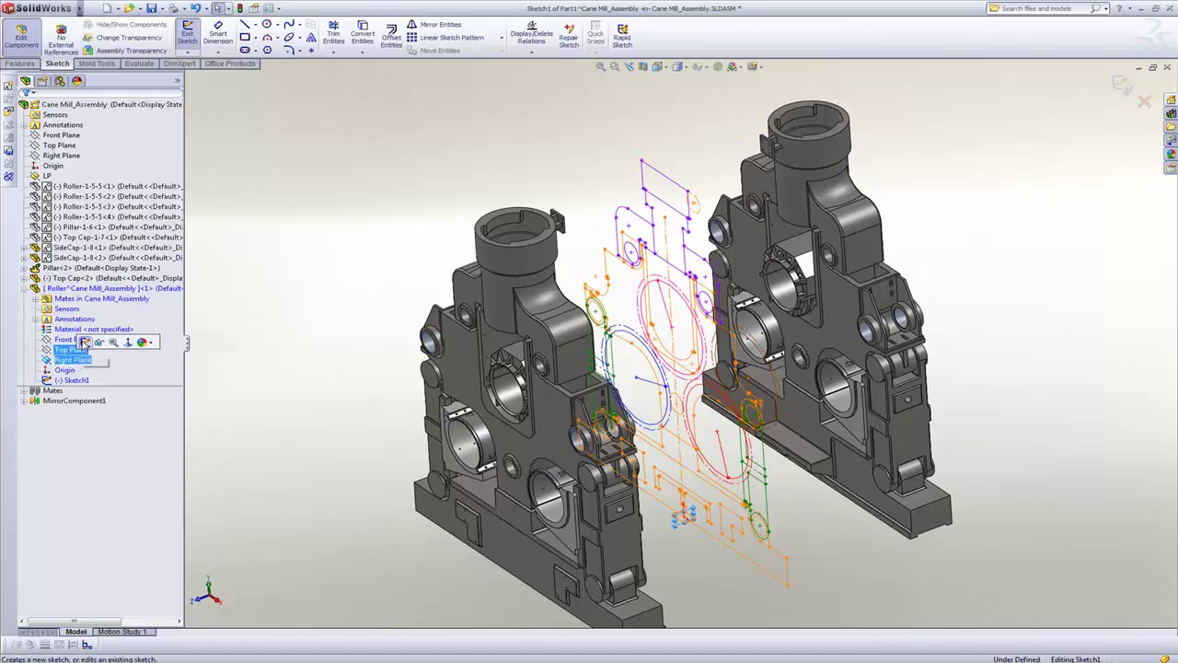
left_click(83, 341)
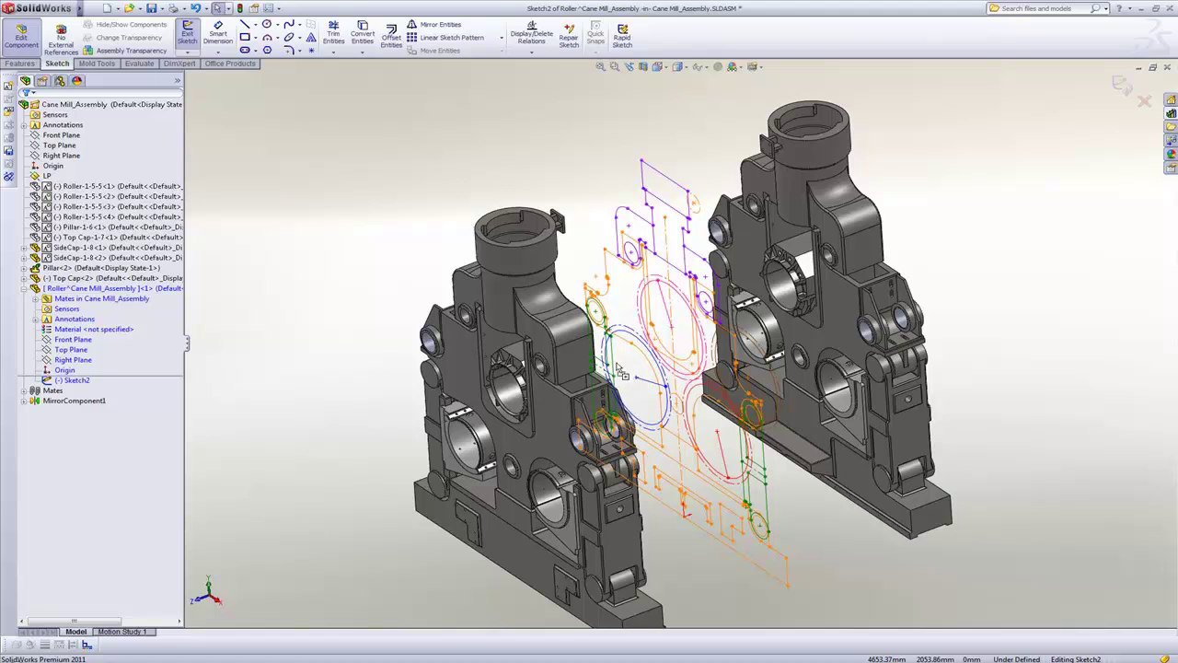
left_click_drag(622, 358, 622, 359)
Explode the roller profile block and make the layout pillar's point at the top roller the midpoint of the profile's centreline
right_click(69, 390)
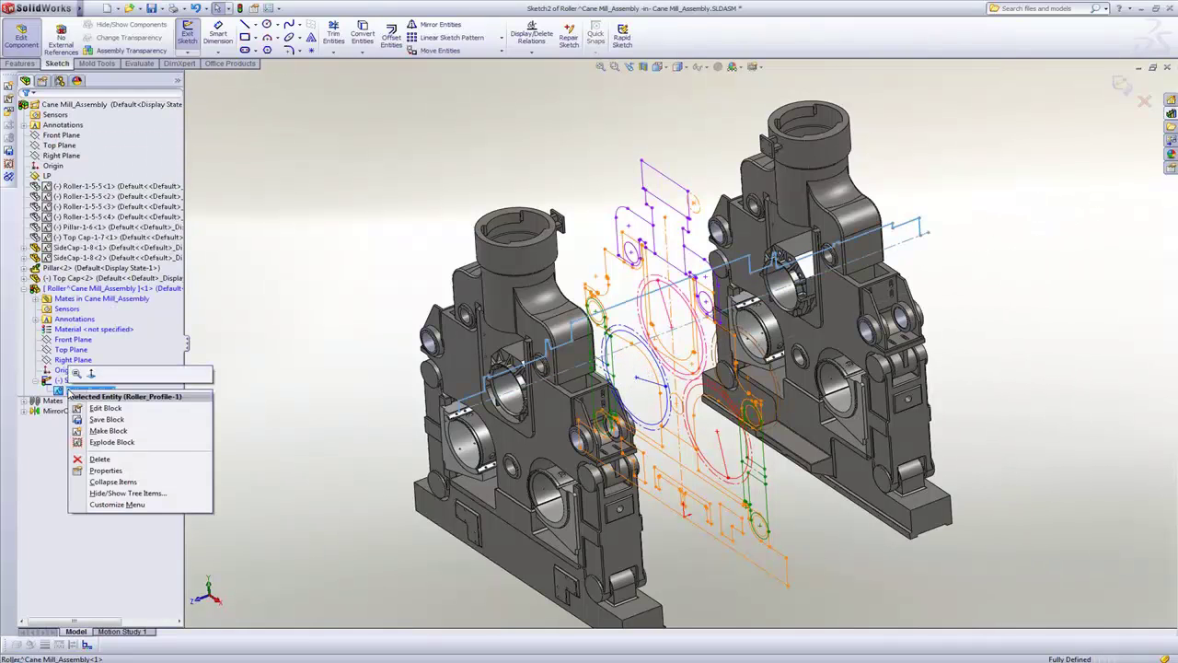
left_click(221, 356)
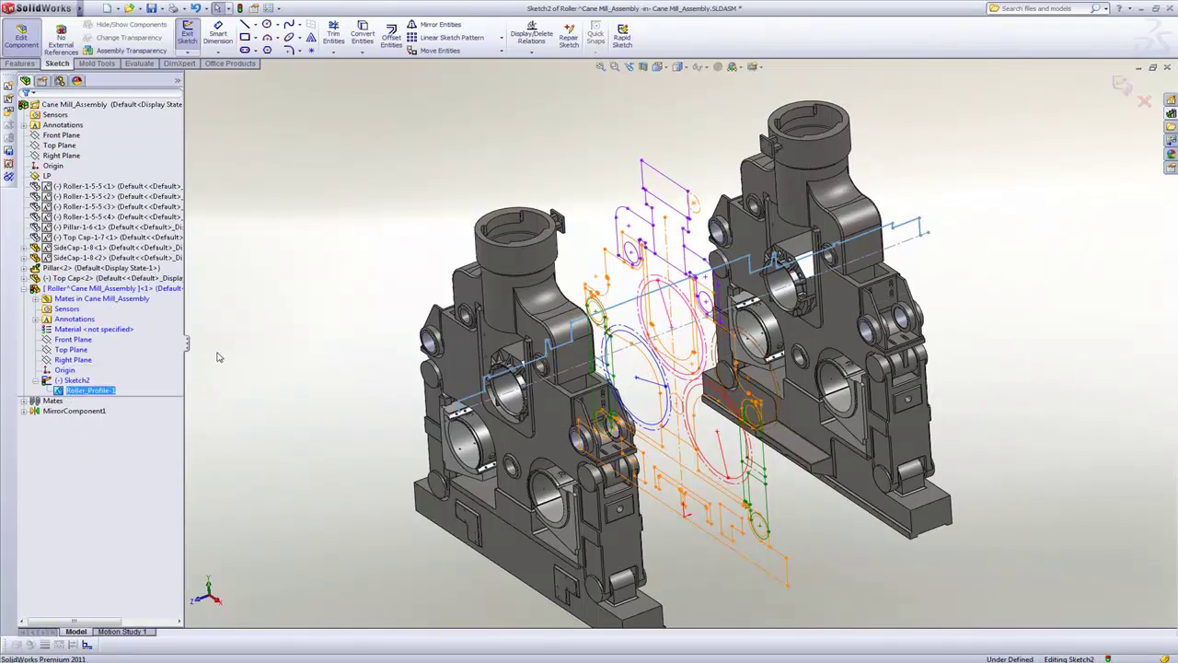
scroll(670, 364, "down", 3)
left_click(677, 338)
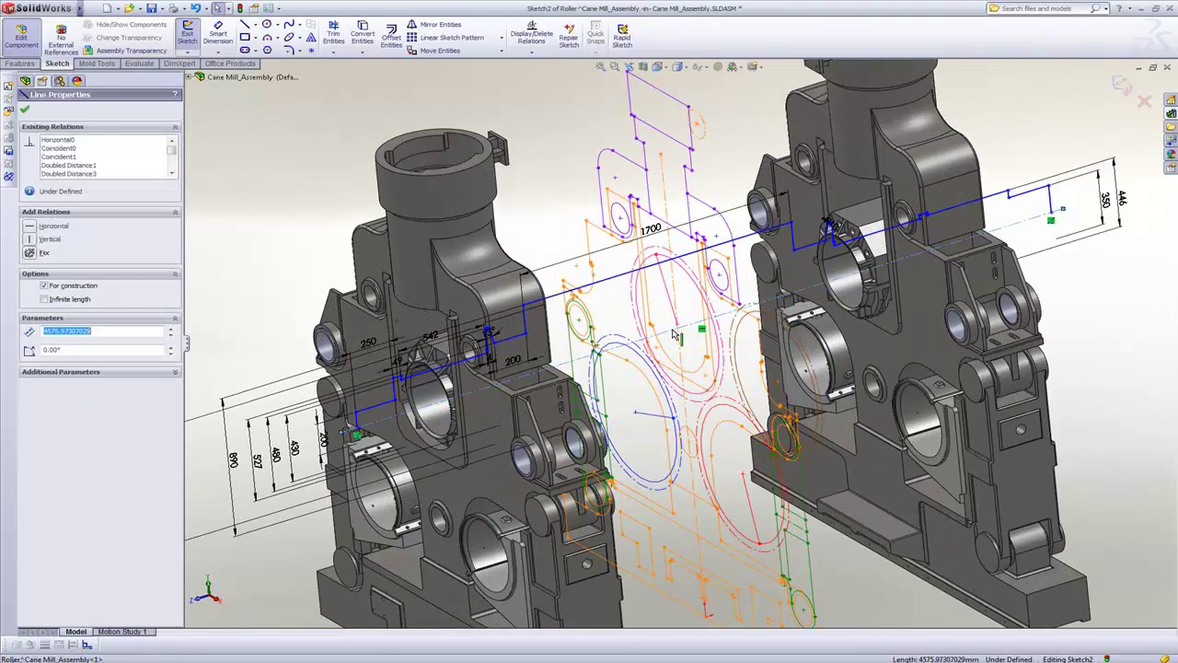
left_click(679, 329, "ctrl")
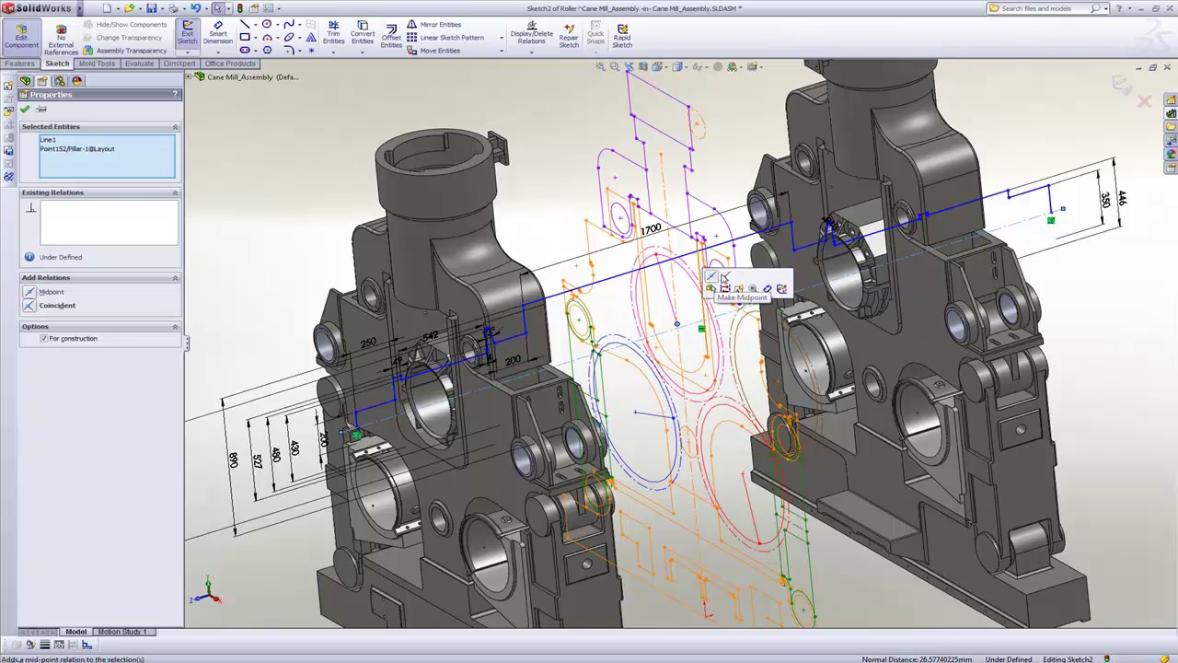
left_click(726, 287)
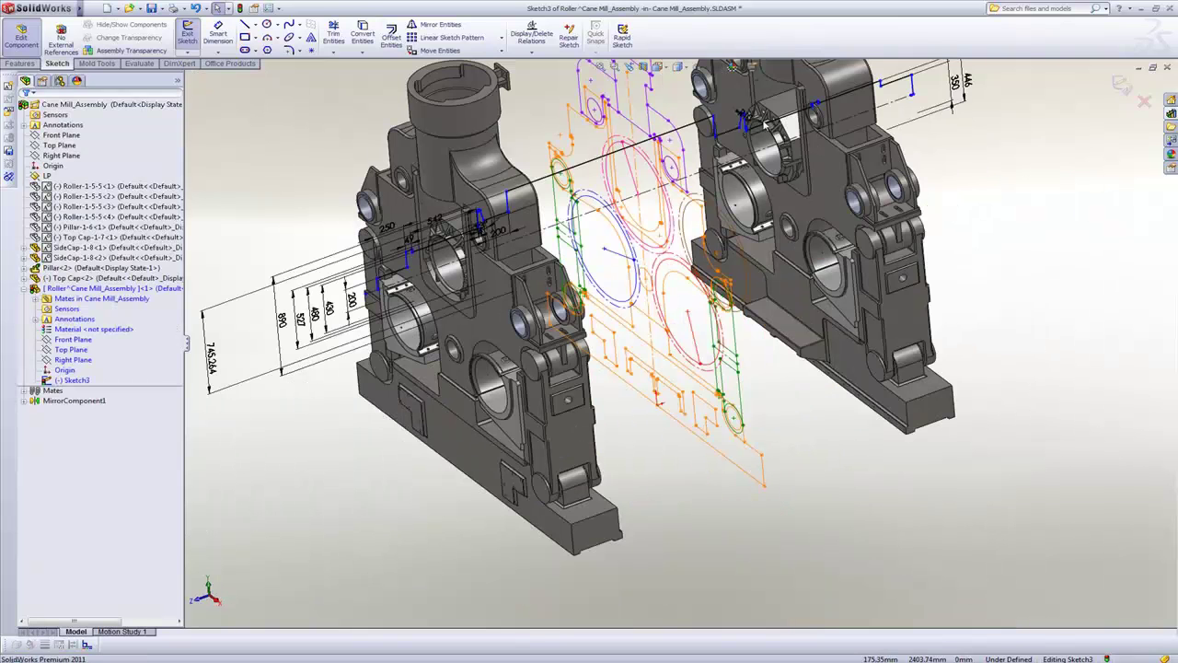
Dimension the short vertical step beside the flange in the roller profile
scroll(800, 261, "down", 3)
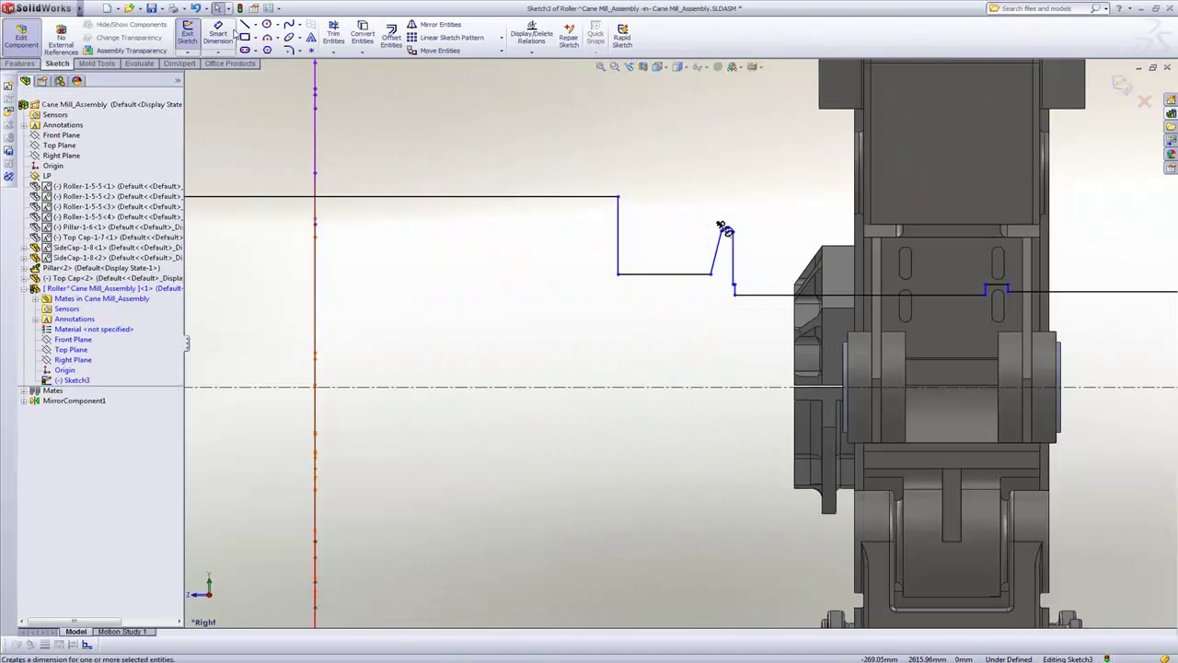
scroll(733, 297, "down", 3)
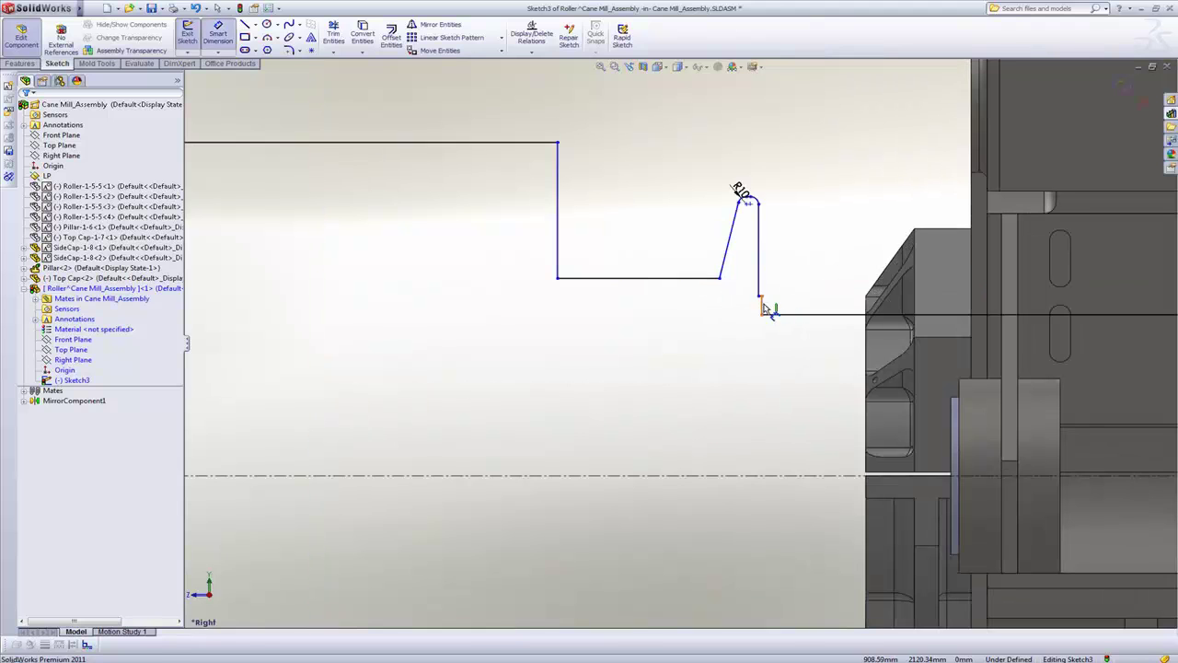
left_click(763, 305)
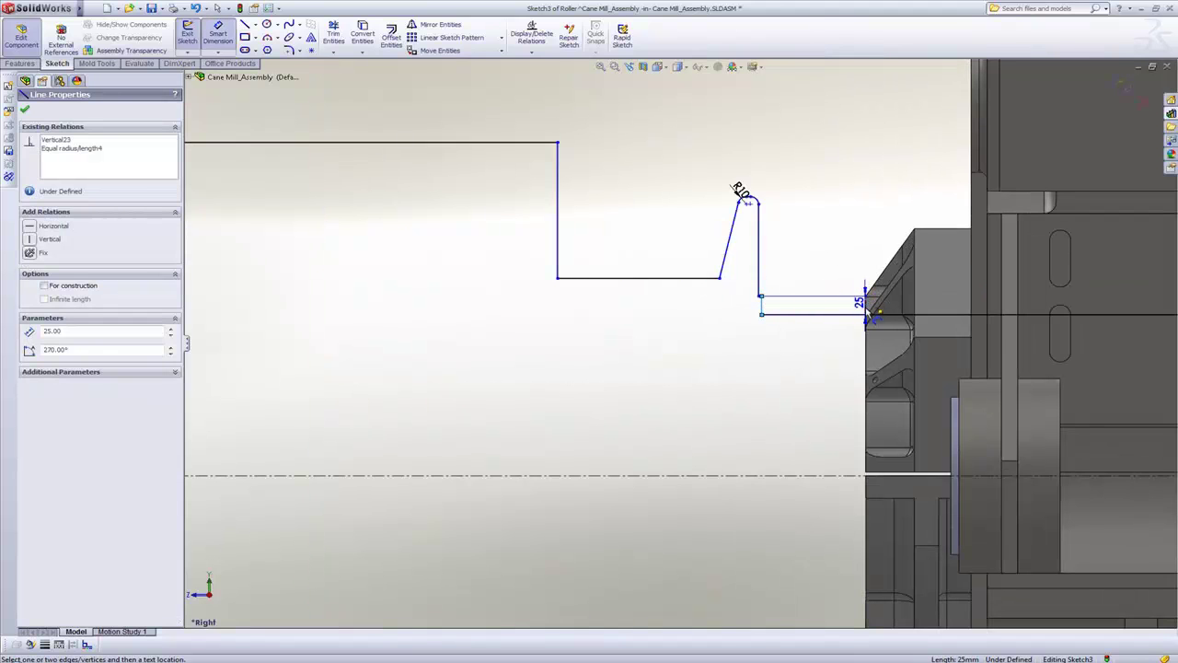
left_click(866, 307)
Open the revolved roller in its own window and add the Roller_Threads library feature to its main drum
left_click(589, 276)
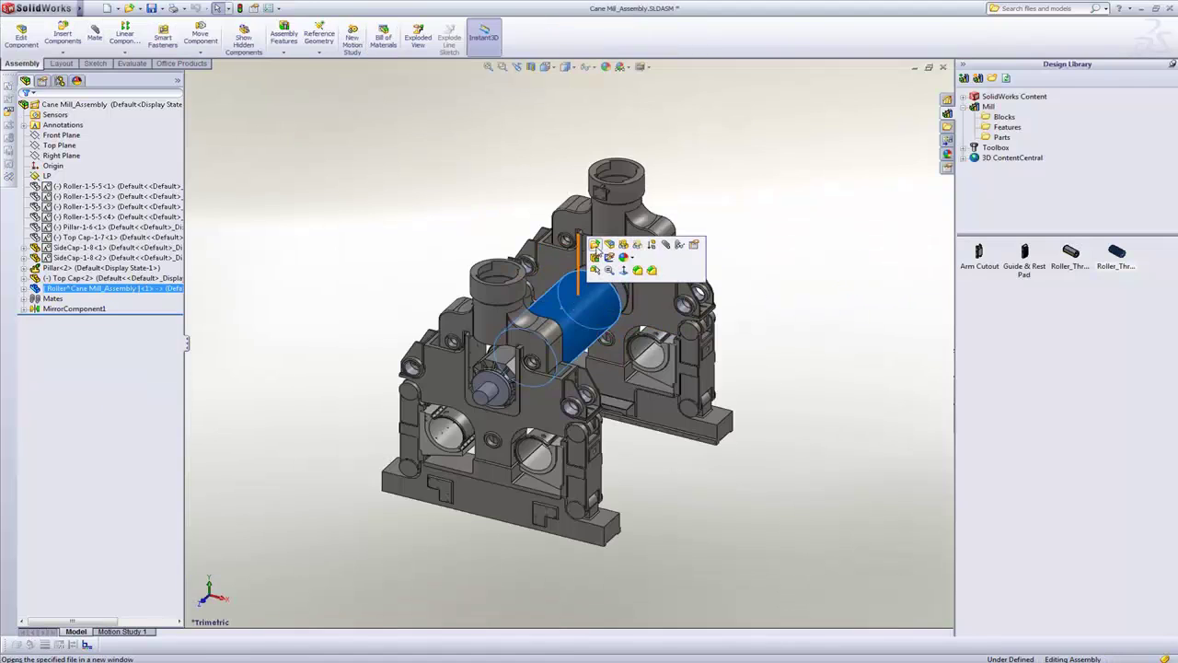
left_click(596, 246)
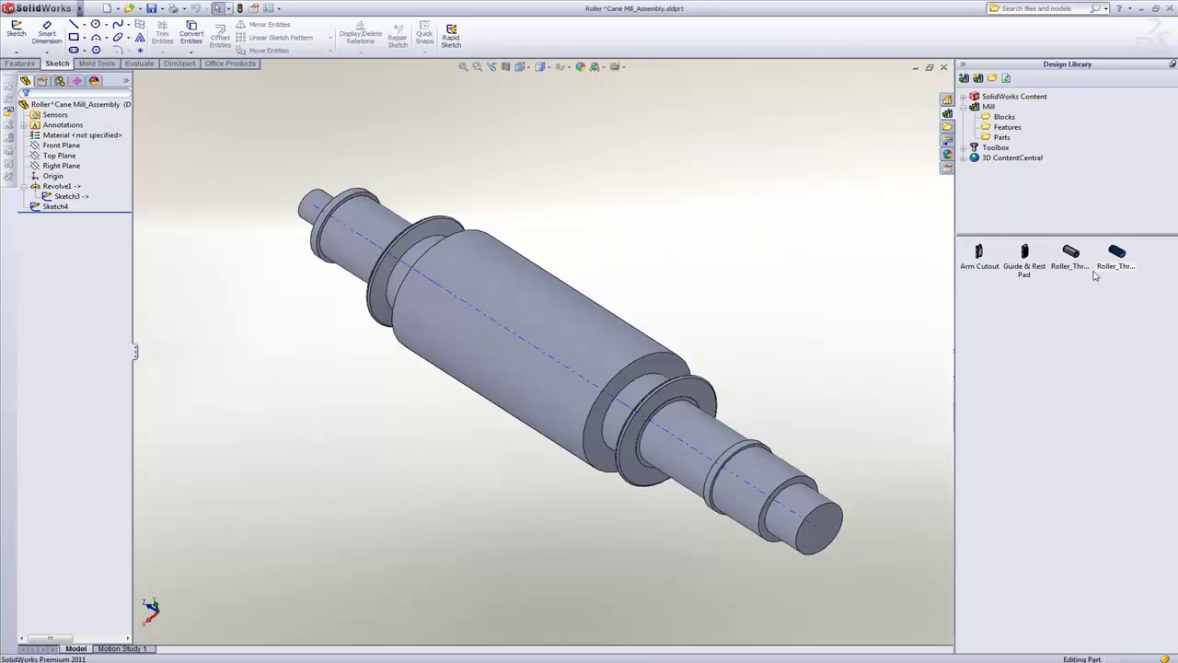
left_click_drag(1119, 264, 636, 372)
middle_click_drag(573, 190, 472, 163)
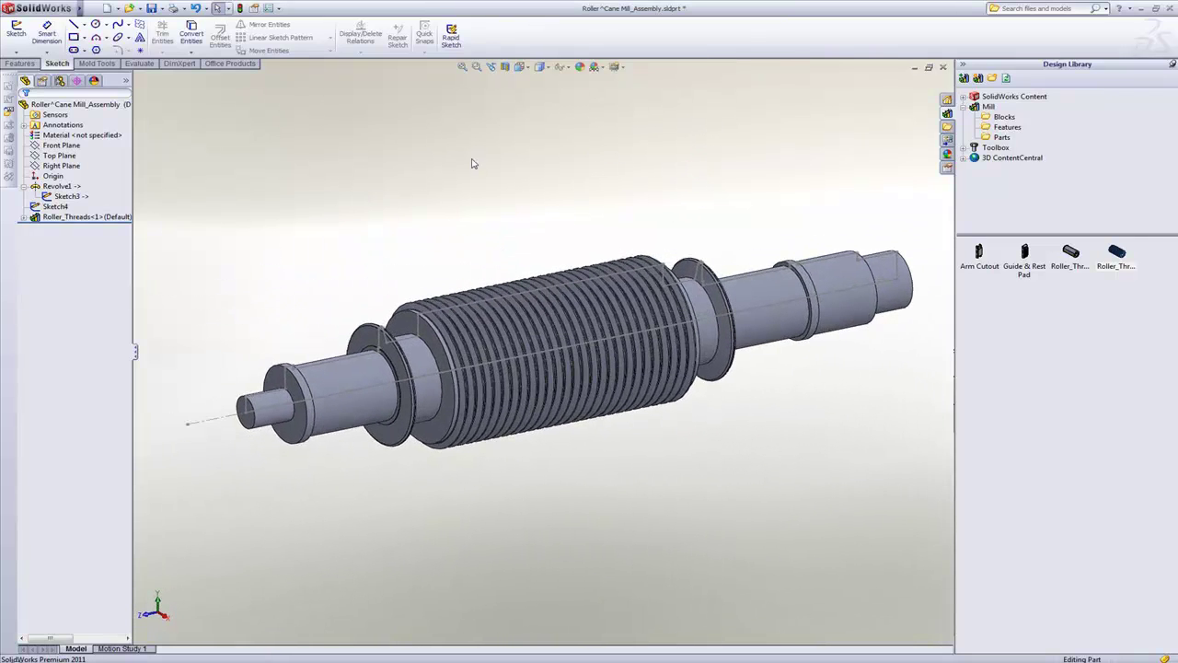
Assign Cast Alloy Steel to the threaded roller and check its mass properties before returning to the assembly
right_click(59, 136)
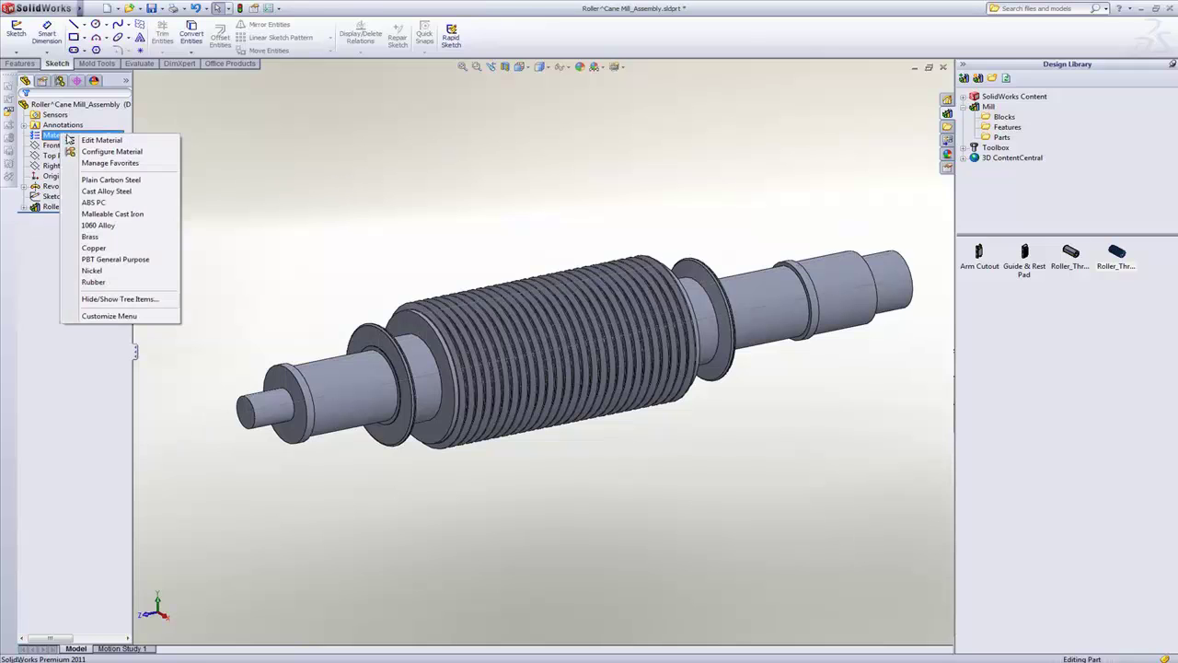
left_click(123, 191)
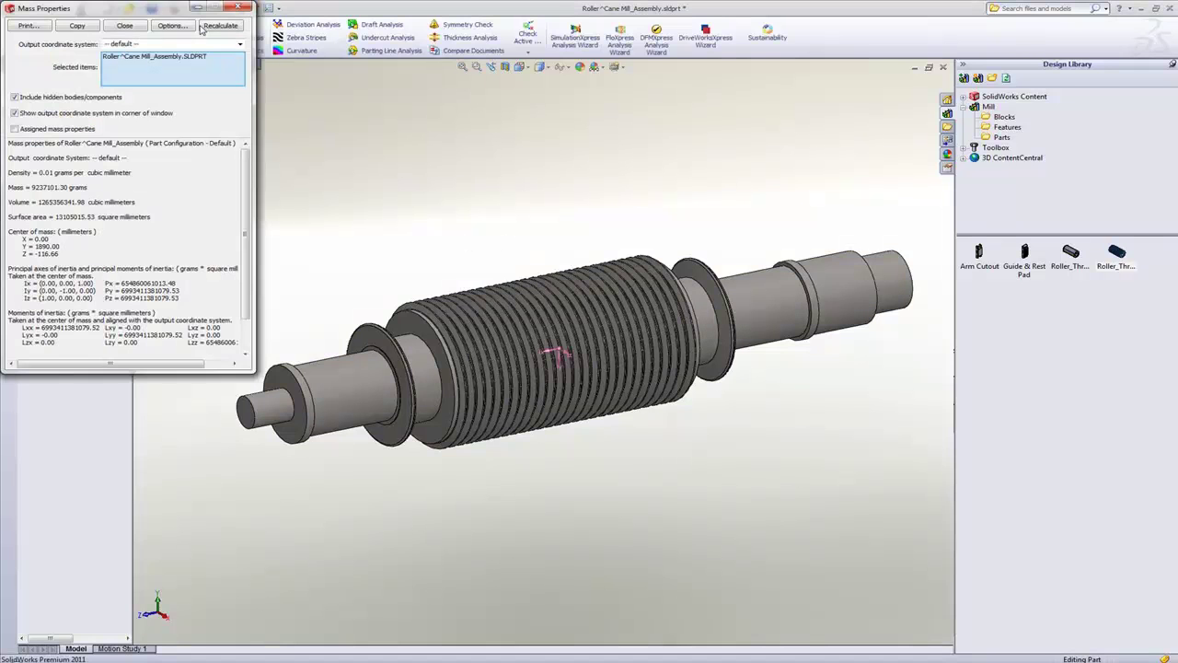
left_click_drag(161, 9, 310, 108)
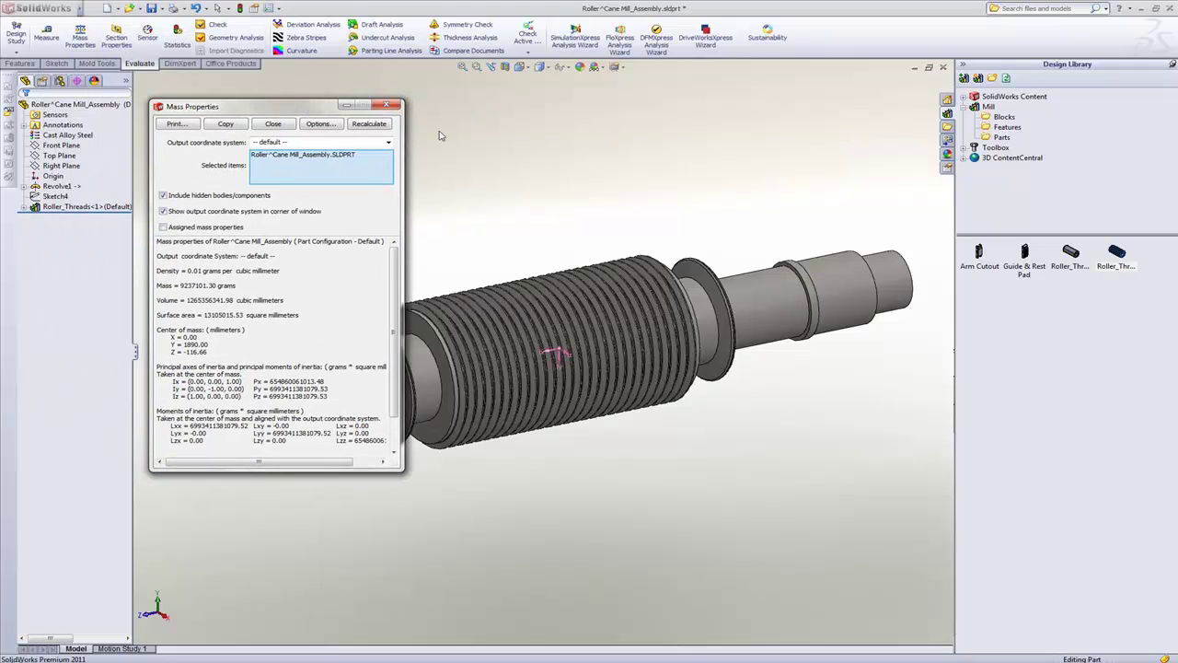
left_click(393, 107)
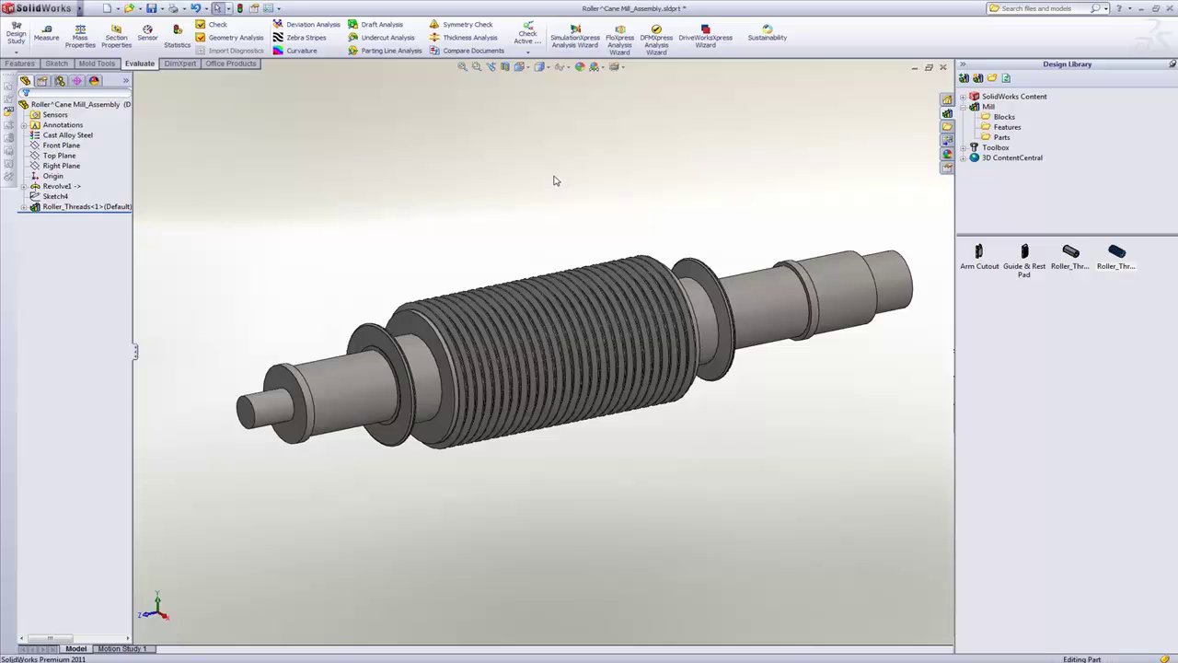
left_click(943, 68)
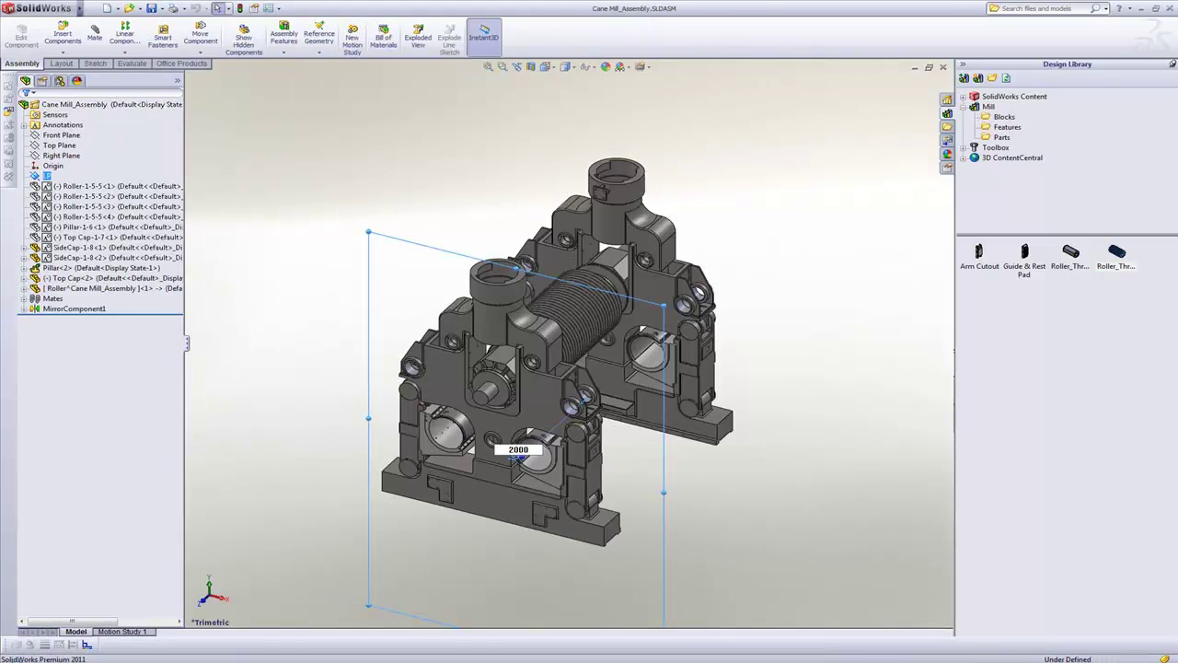
Test a wider mill by setting the LP plane's offset to 2000, and return the offset to 3130/2
key("Return")
middle_click_drag(596, 434, 545, 460)
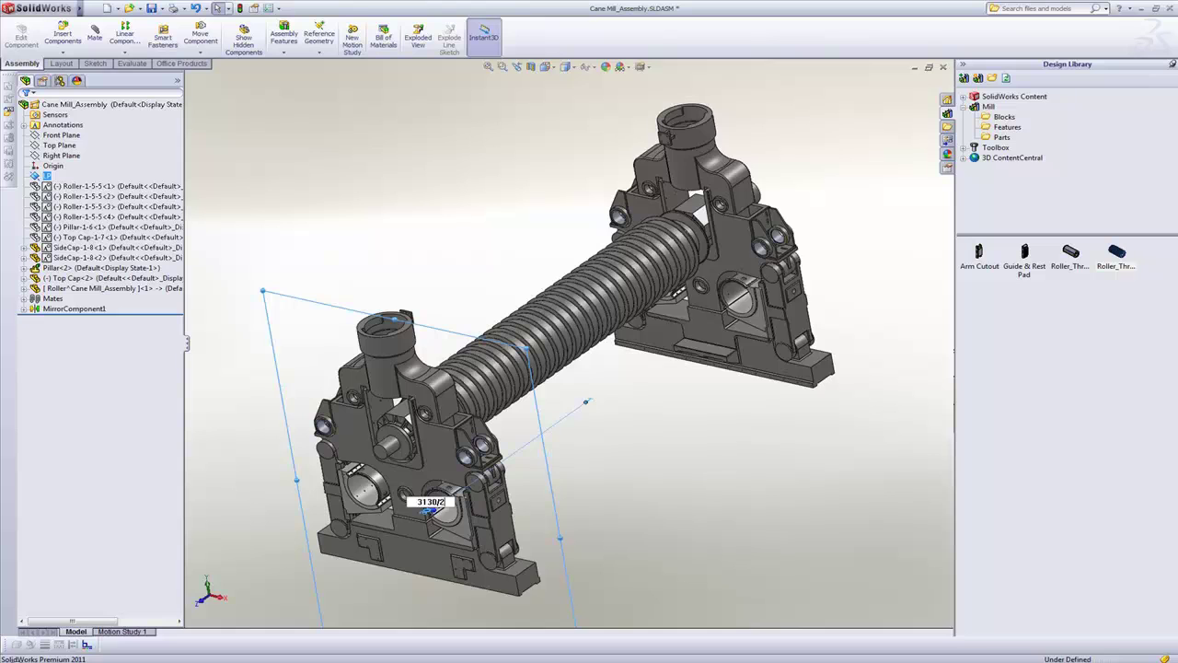
key("Return")
left_click(766, 523)
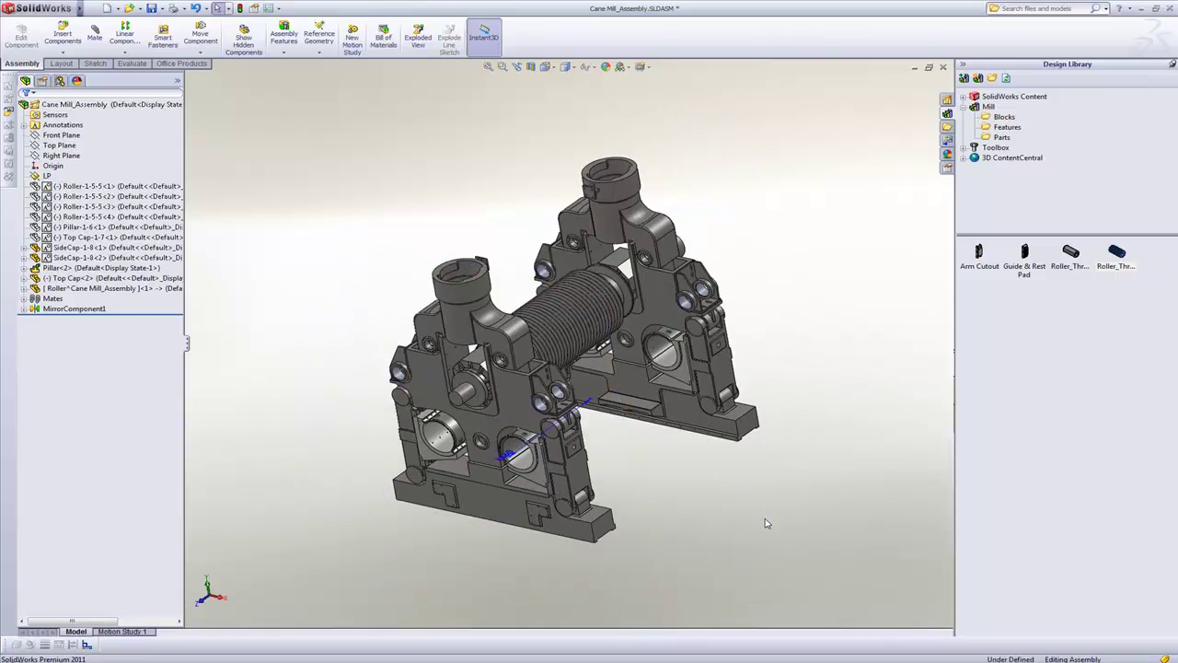
right_click_drag(778, 510, 836, 403)
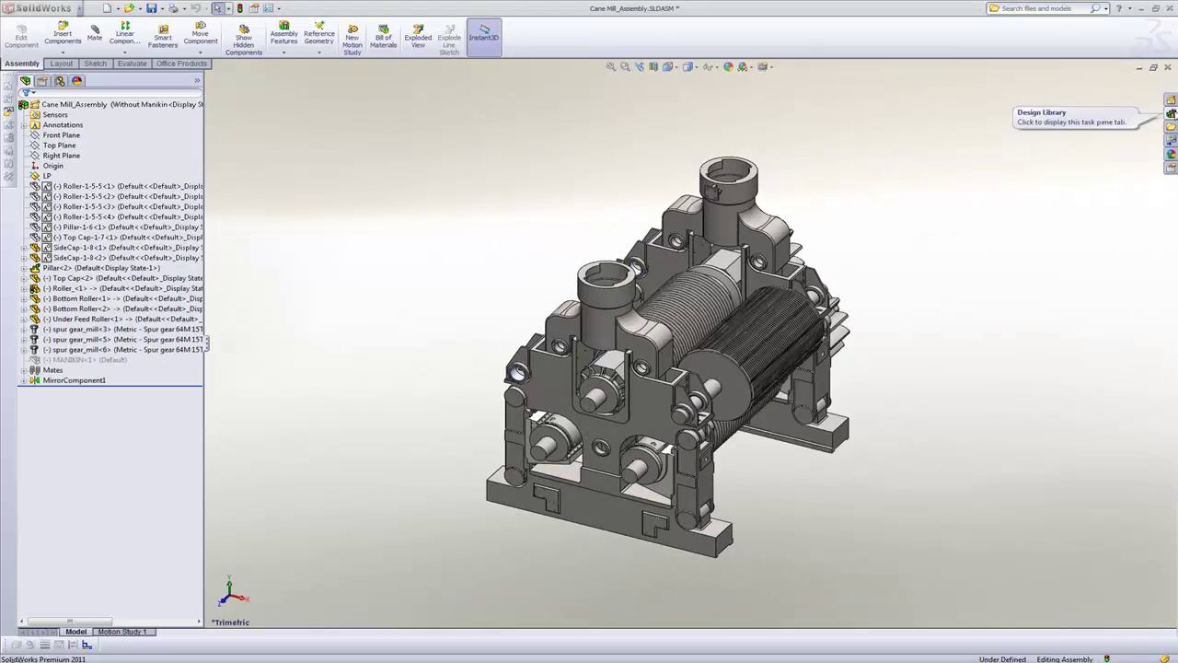
Browse the Toolbox's Mill standard to the Power Transmission gears
left_click(1171, 112)
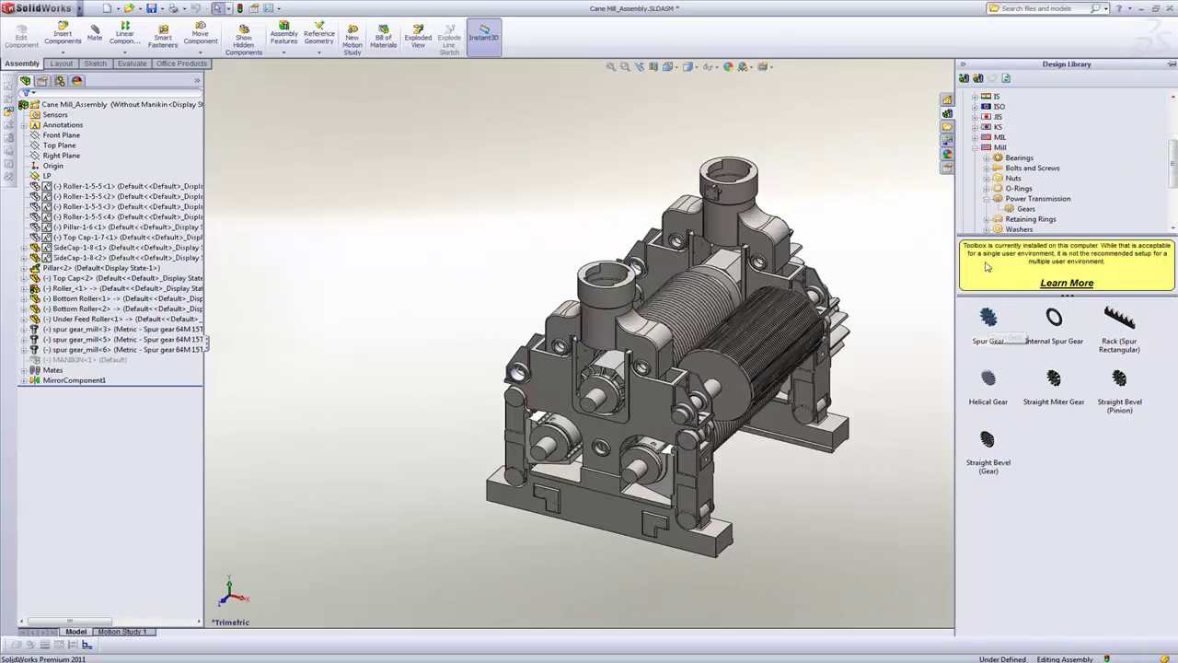
left_click(977, 148)
mouse_move(1174, 189)
left_mouse_down()
mouse_move(1175, 139)
mouse_move(1176, 185)
left_mouse_up()
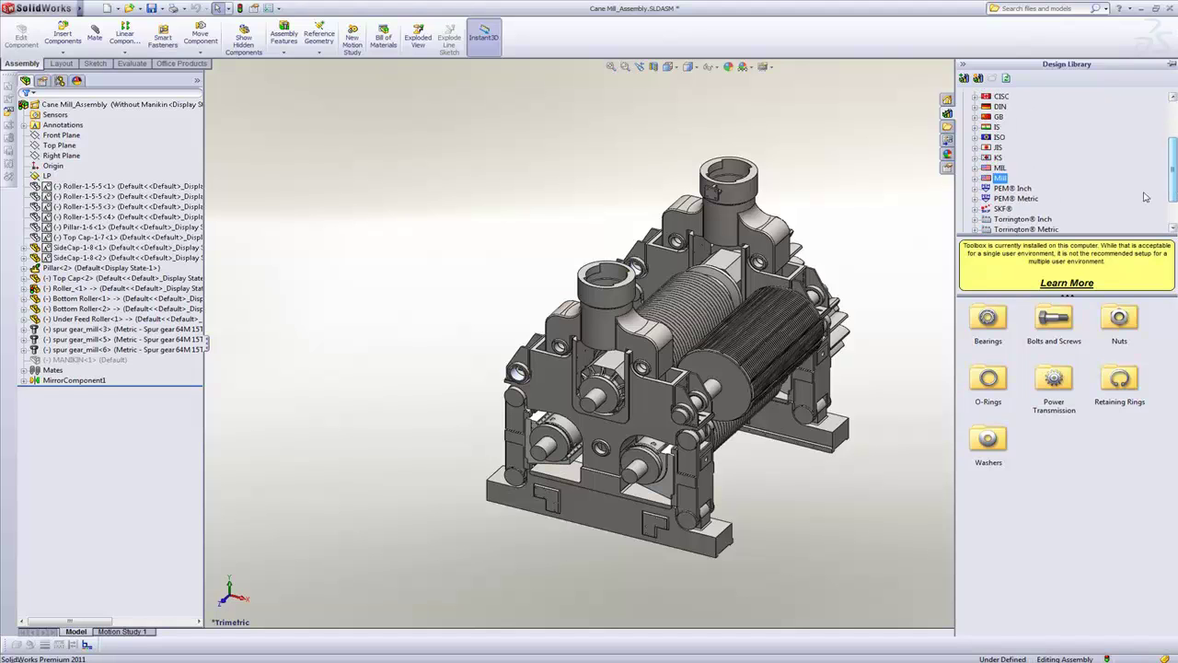
left_click(975, 179)
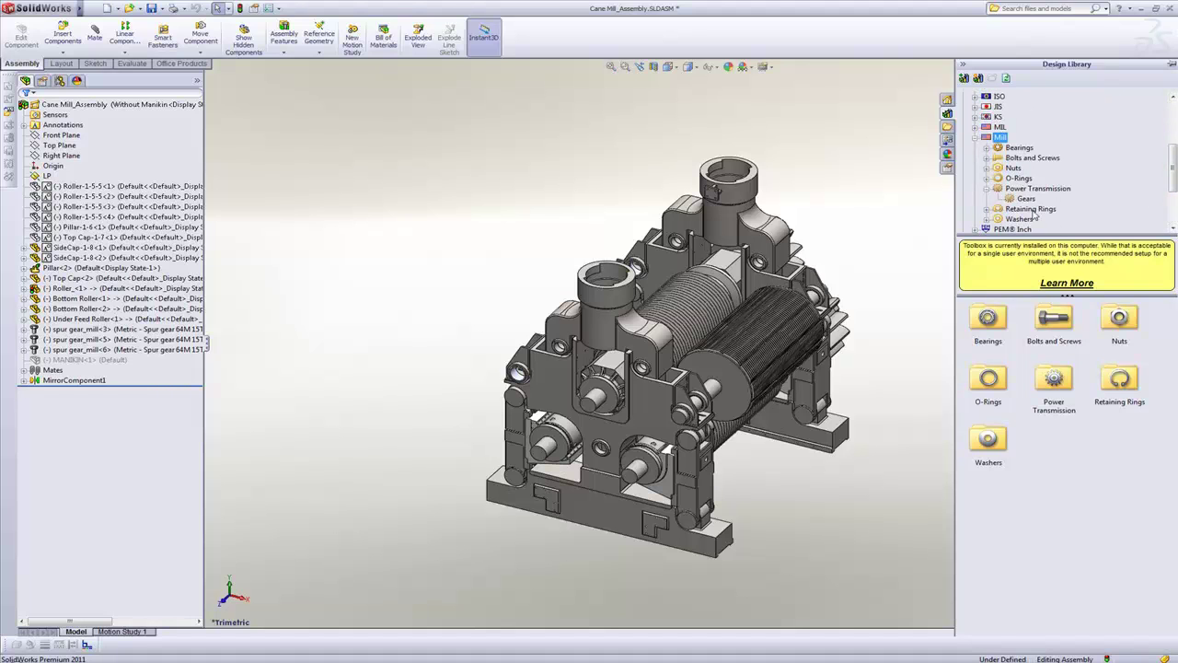
left_click(1025, 200)
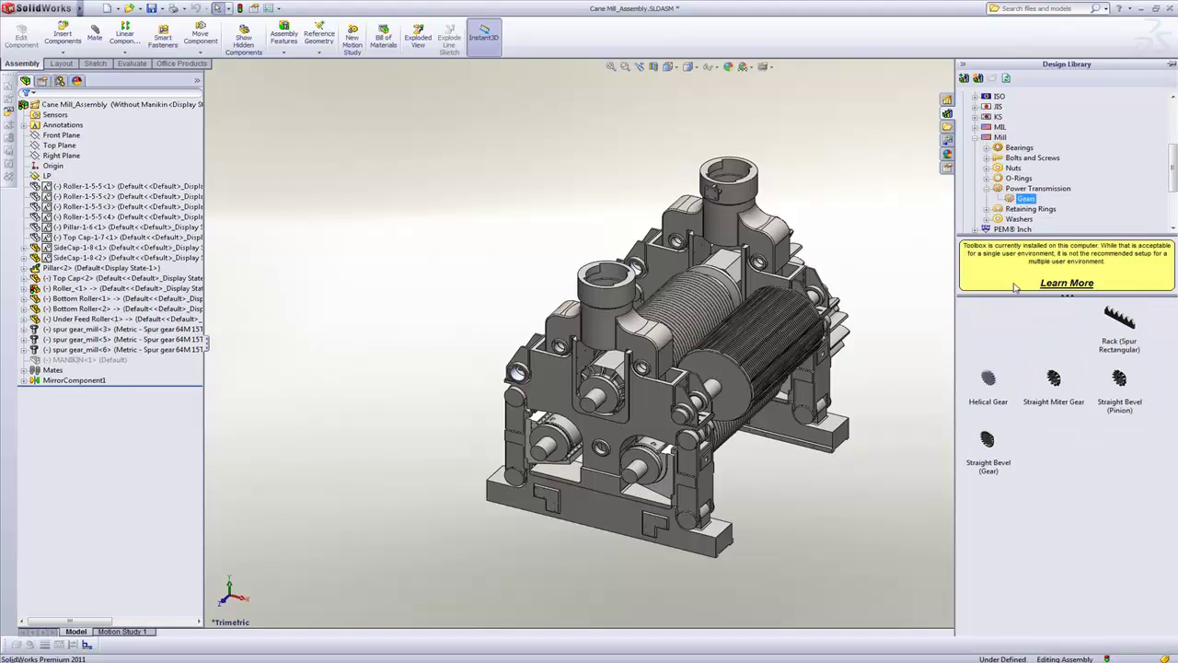
left_click(1002, 337)
Insert a Toolbox spur gear beside the mill with module 40, 15 teeth and face width 450
left_click_drag(990, 322, 486, 213)
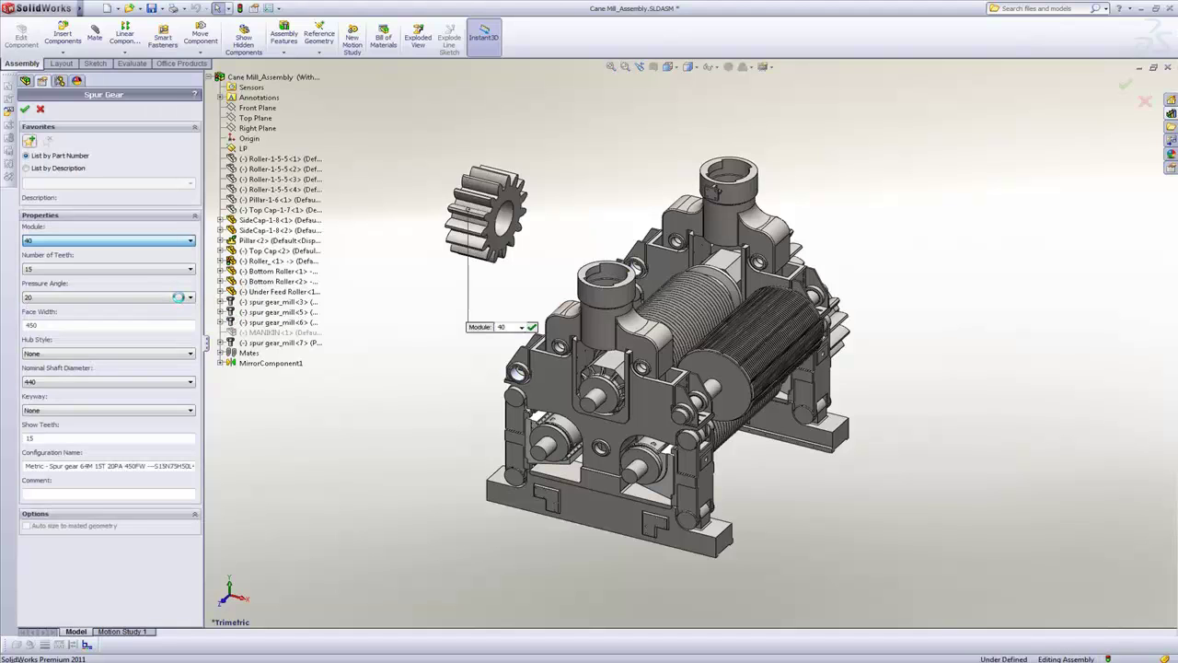
left_click(179, 298)
left_click(102, 316)
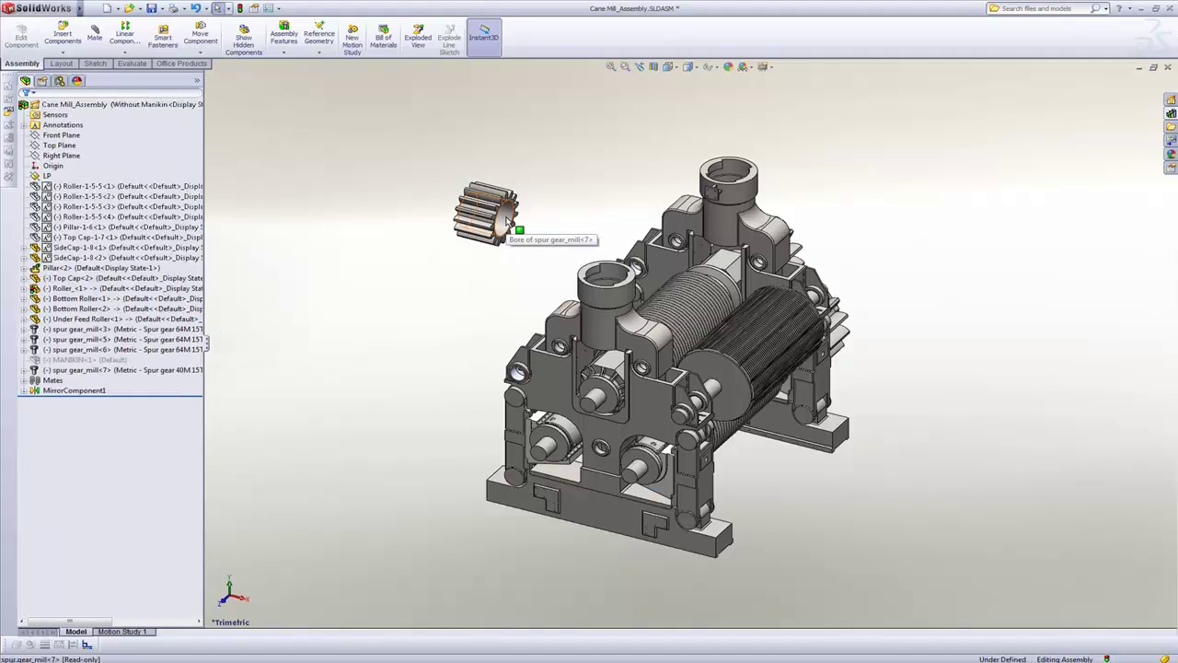
Delete the loose module 40 spur gear from the assembly
left_click(507, 221)
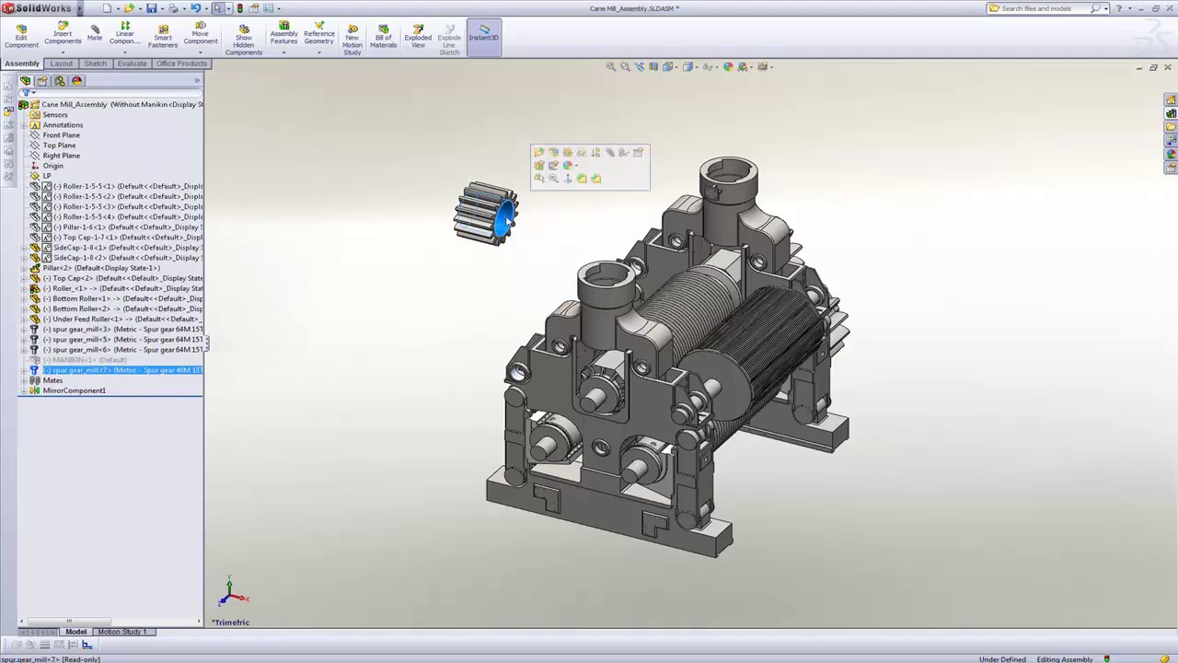
key("Delete")
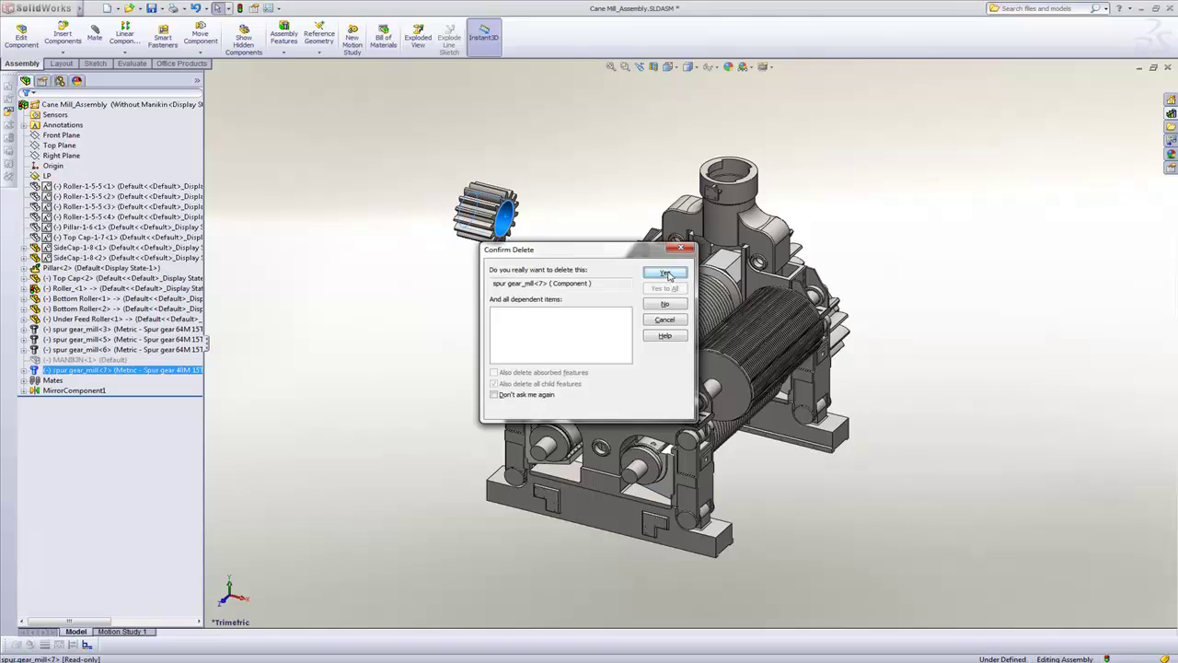
left_click(670, 273)
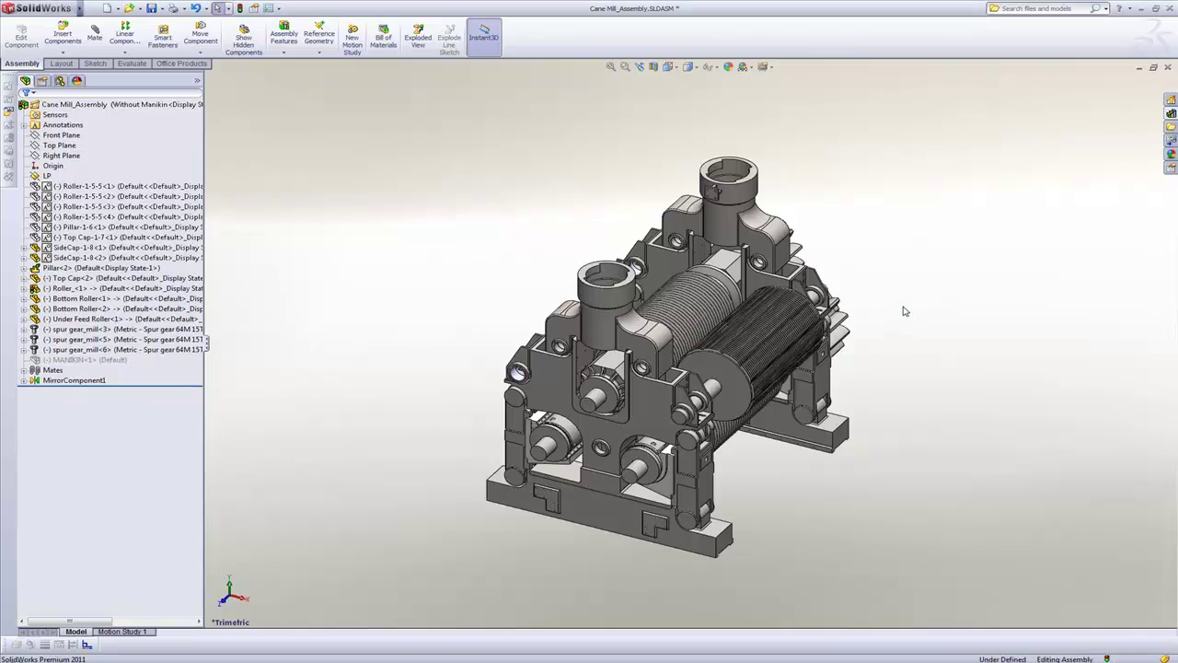
Show the mill from the saved C1 view and turn the meshed spur gears to check their rotation
key("space")
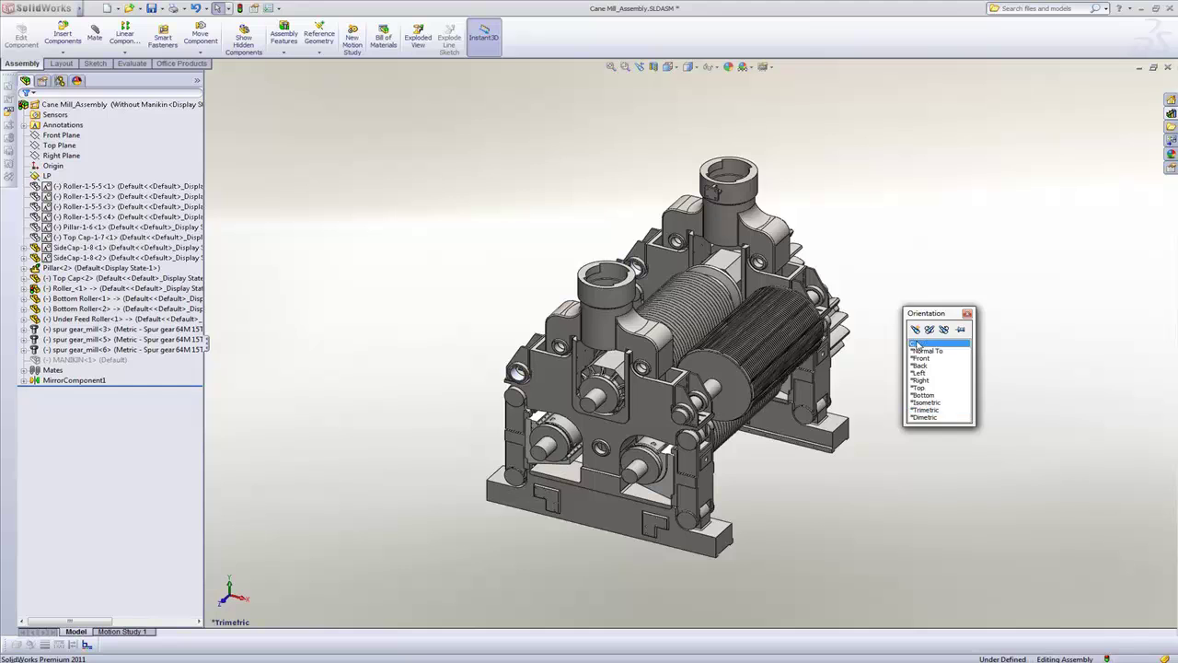
double_click(918, 343)
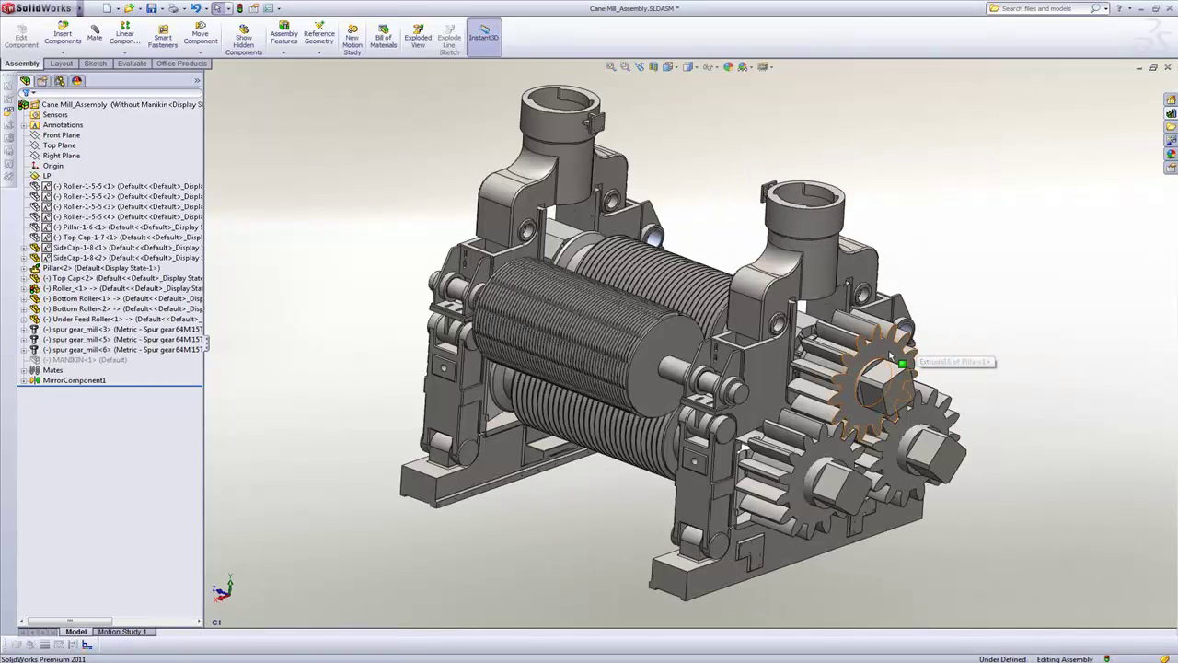
left_click_drag(858, 342, 893, 479)
Activate the With Manikin configuration and compare the mill's size with the manikin from several angles, including the right side
left_click(59, 80)
left_click(79, 115)
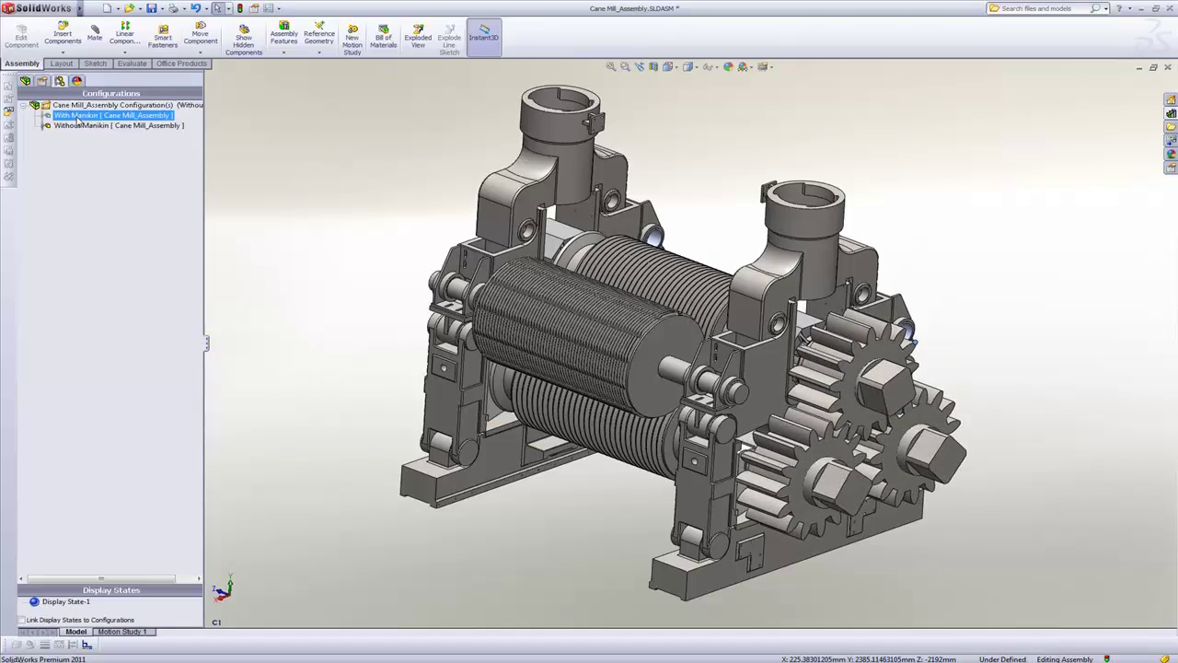
double_click(79, 115)
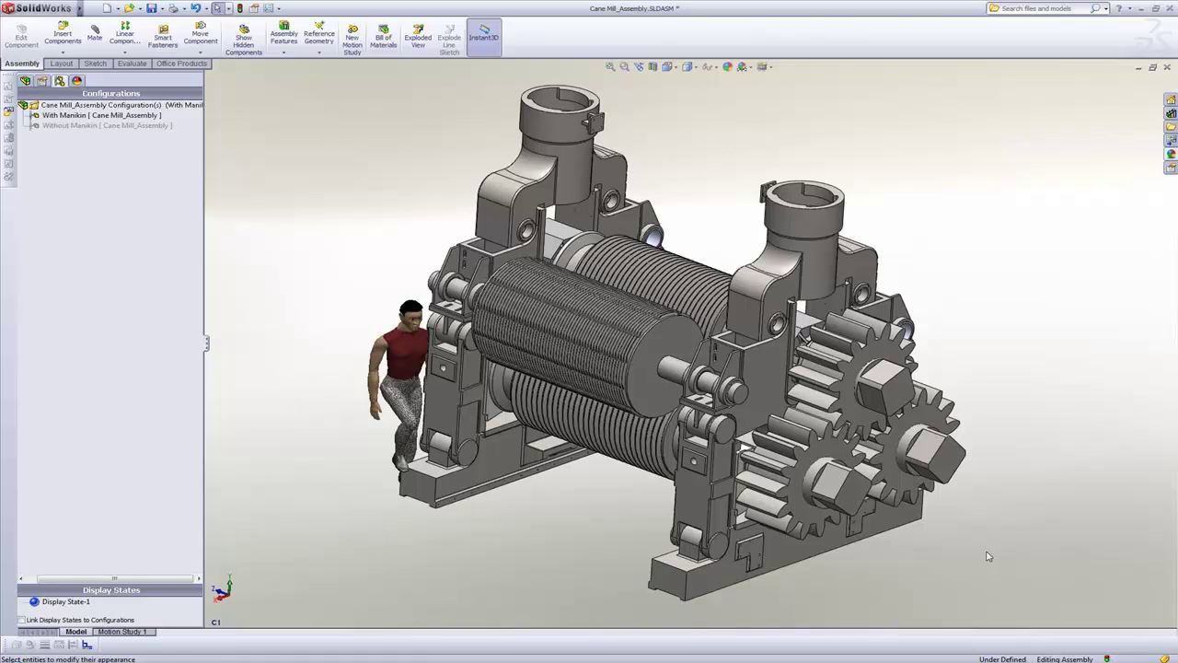
right_click_drag(988, 556, 1085, 540)
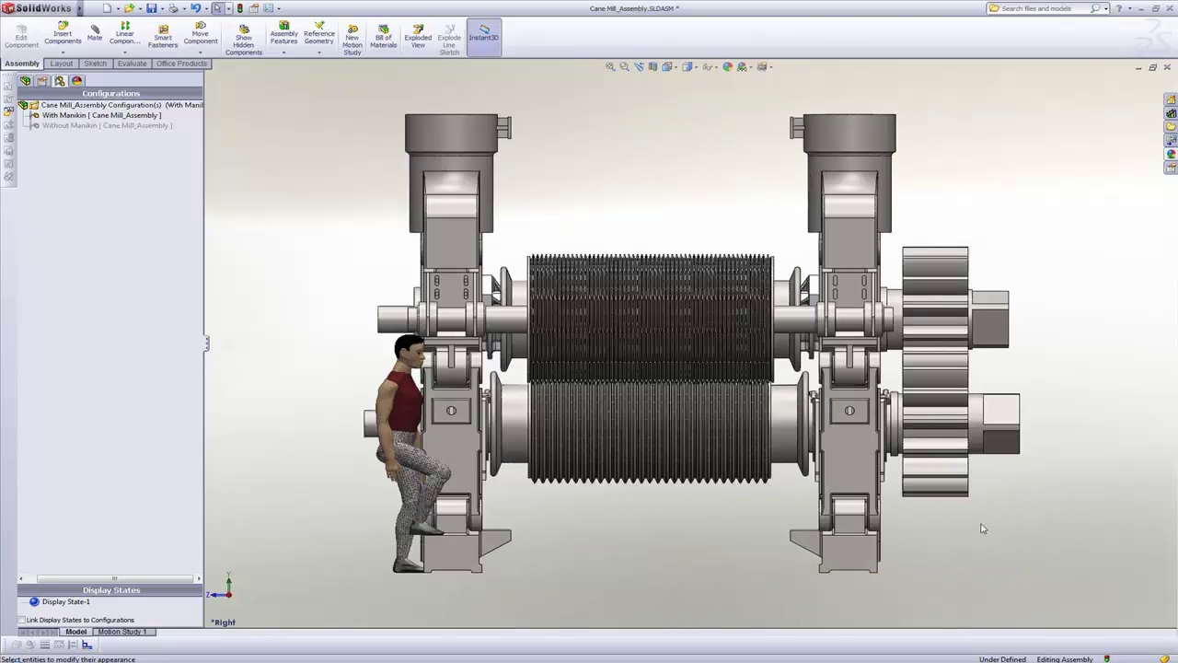
right_click_drag(978, 529, 1034, 545)
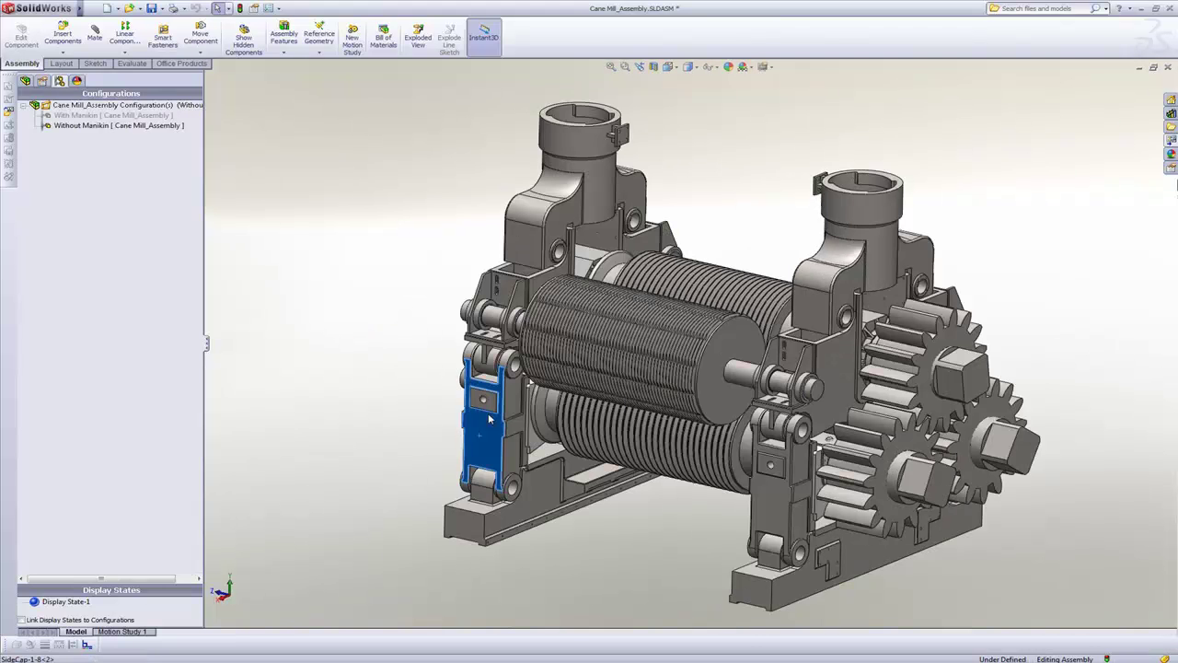
Open the SideCap-1-8 part and make a drawing of it with front, top, side and isometric views
left_click(524, 371)
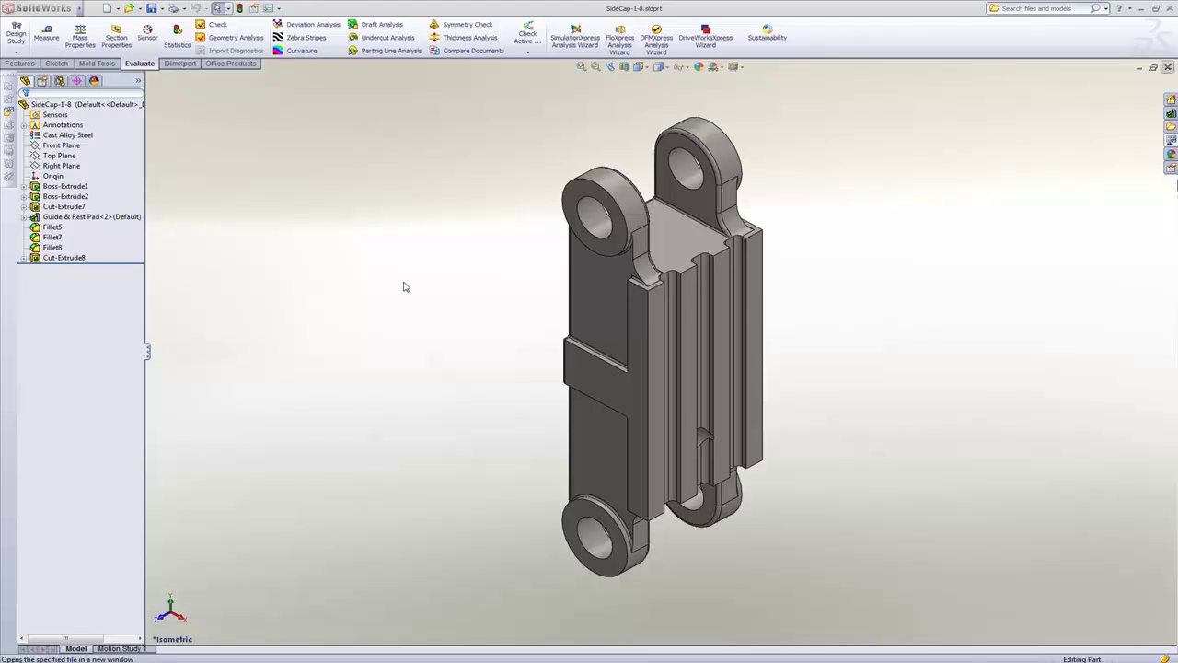
left_click(89, 11)
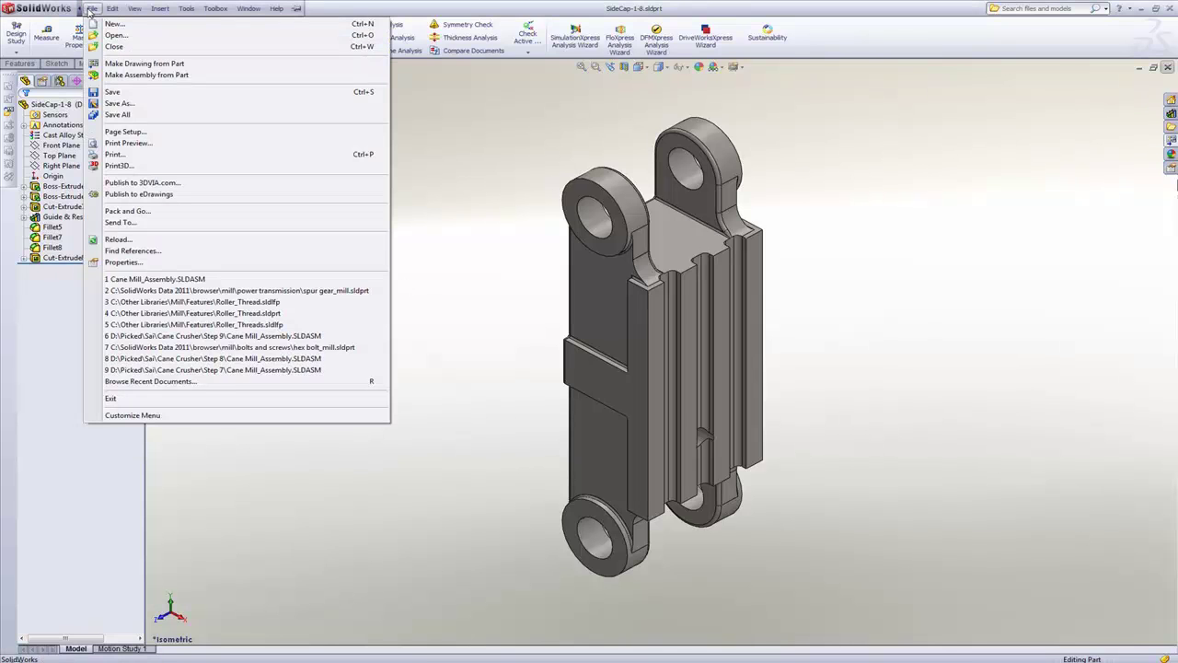
left_click(110, 65)
double_click(287, 217)
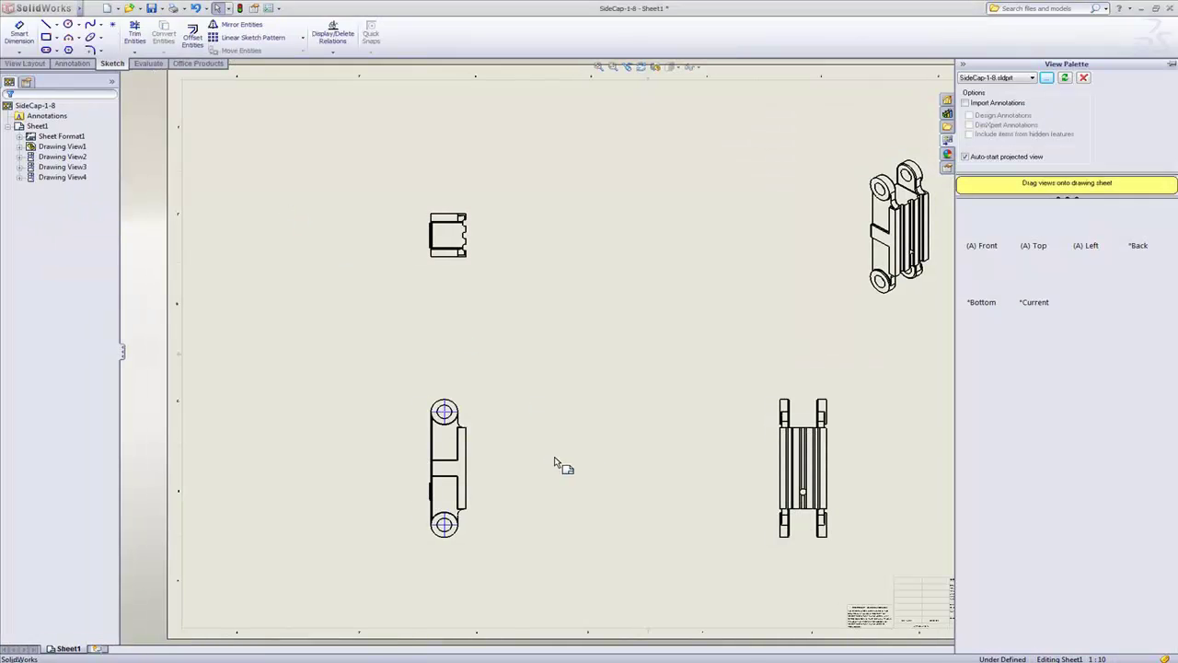
left_click(635, 393)
Insert the model dimensions into the side cap's front view, using the entire model as the source
left_click(83, 227)
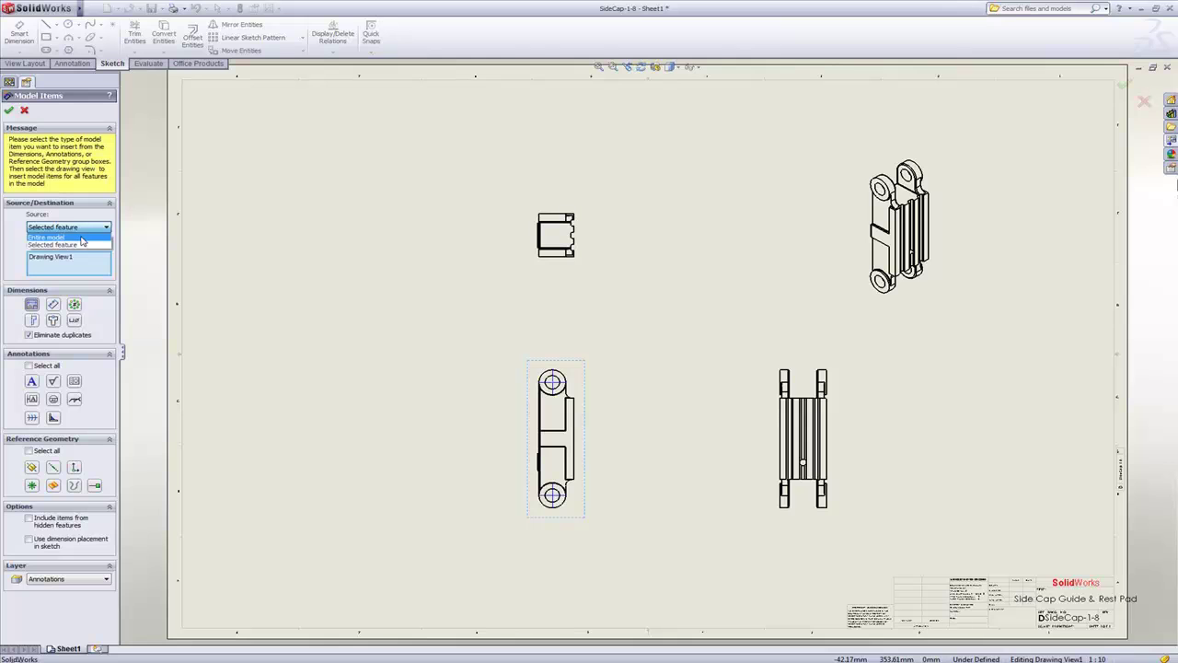
left_click(82, 239)
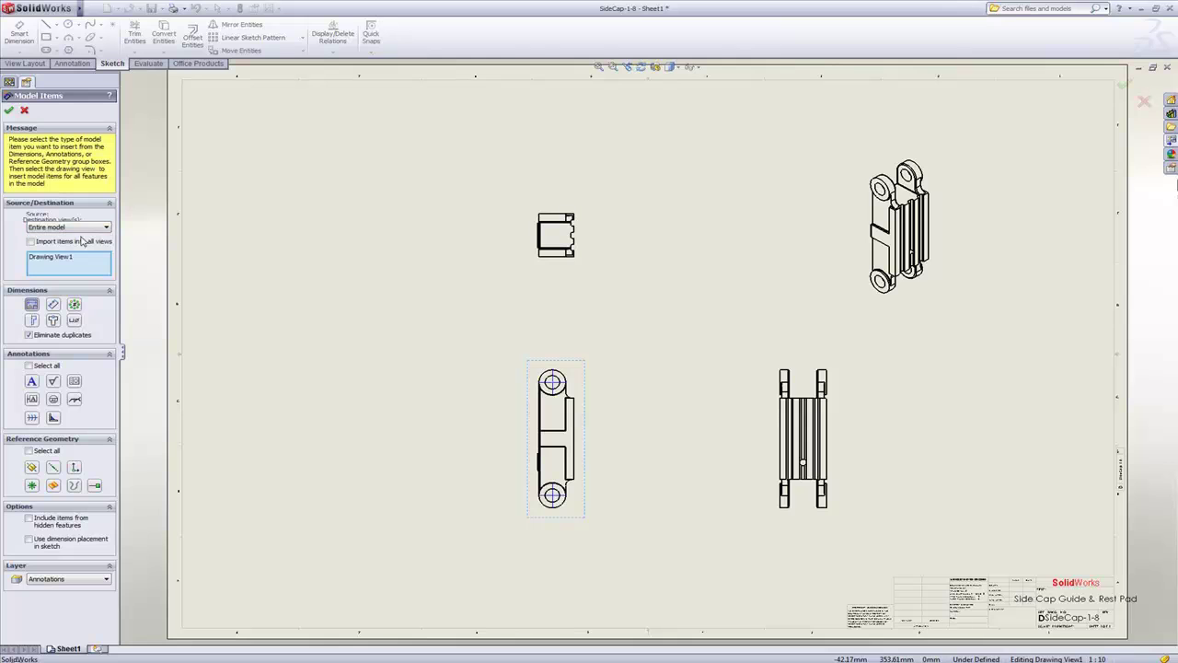
left_click(7, 111)
left_click(729, 343)
scroll(626, 488, "down", 5)
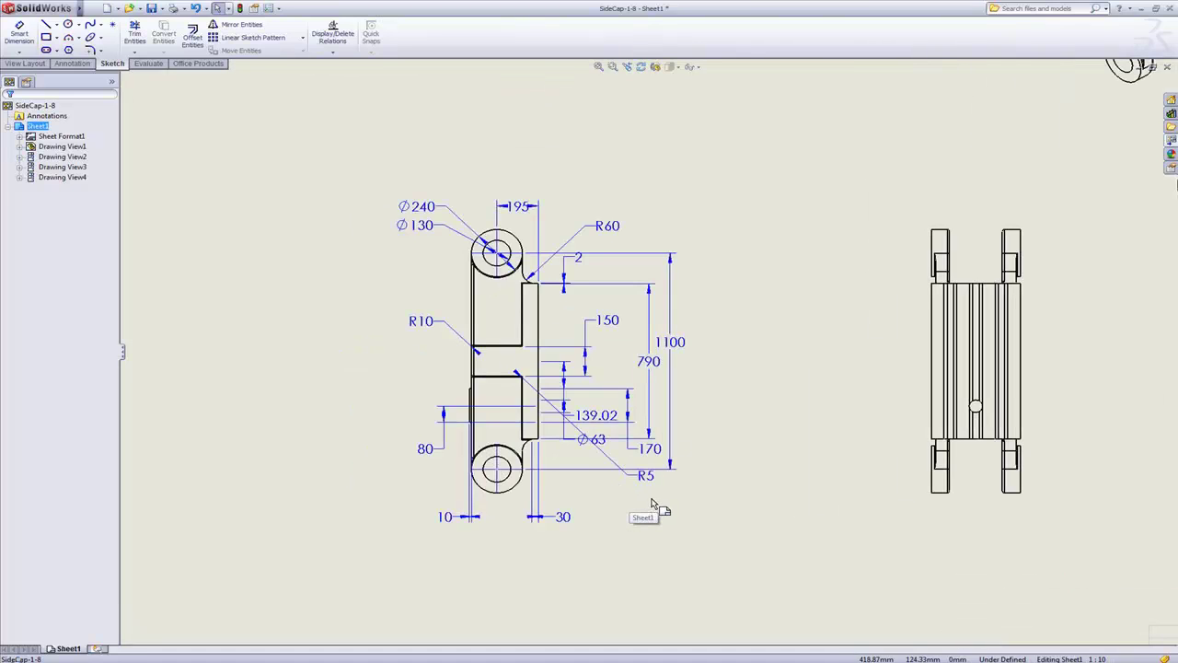
Move the R5 dimension closer to the front view and space out the group of dimensions beside the side cap
mouse_move(645, 476)
left_mouse_down()
mouse_move(498, 429)
mouse_move(493, 396)
mouse_move(555, 367)
mouse_move(571, 334)
left_mouse_up()
scroll(644, 534, "down", 2)
left_click_drag(766, 510, 571, 297)
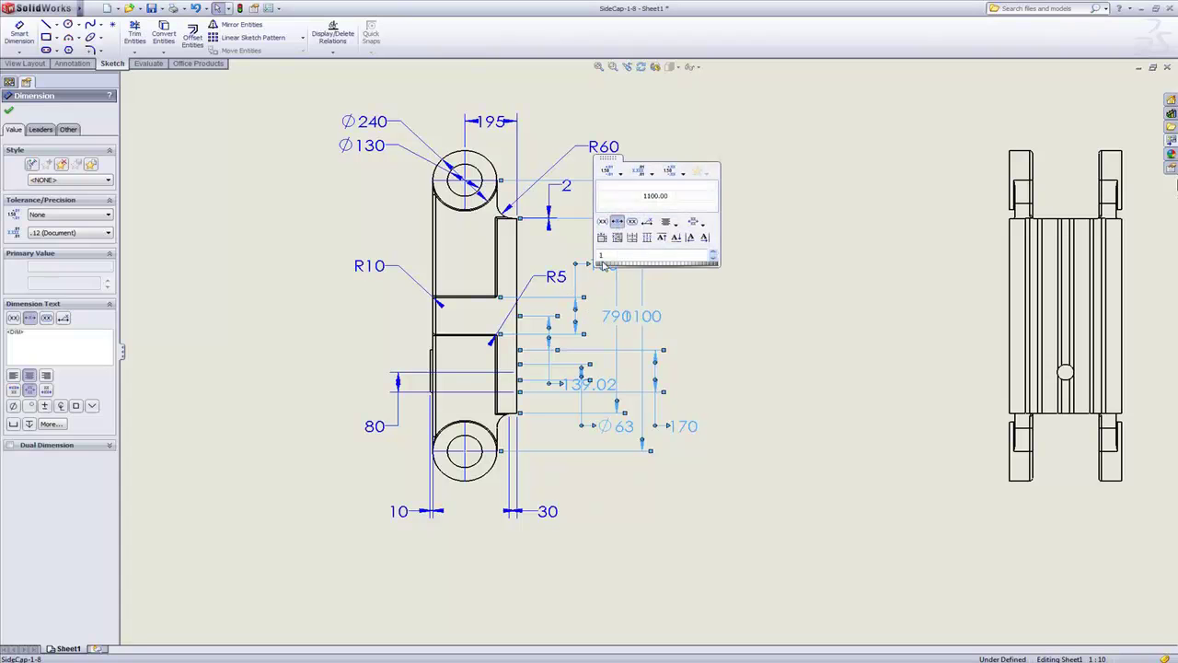
left_click(601, 253)
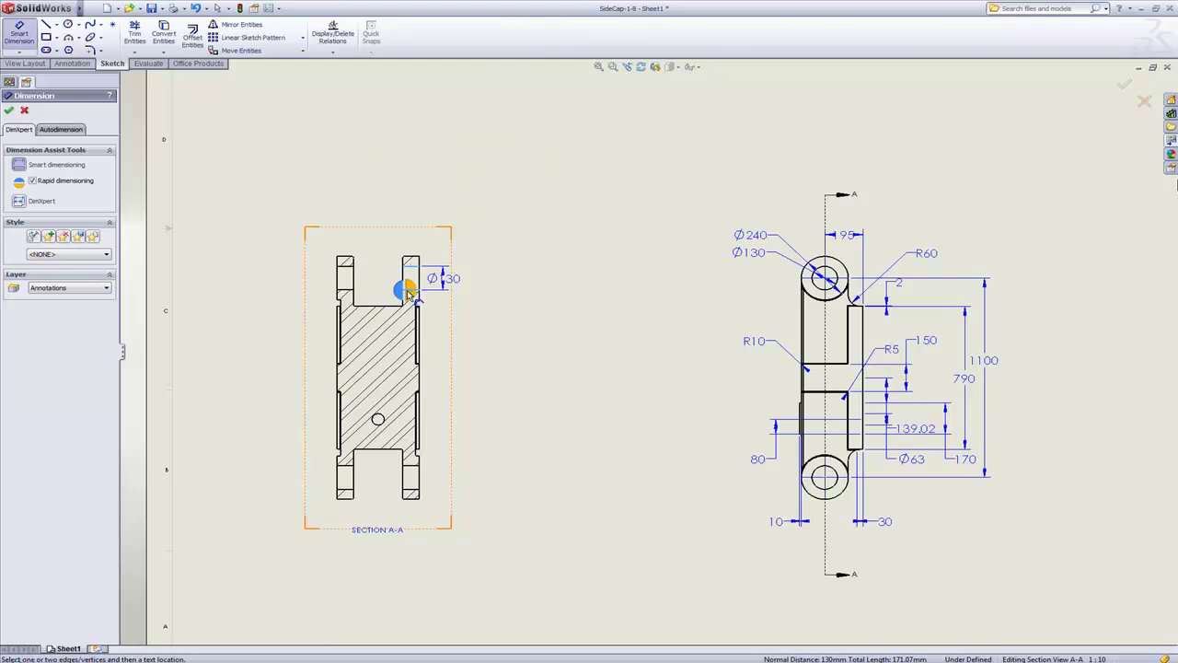
Dimension the upper lug hole's diameter, the overall width and the gap between the lugs in section view A-A
left_click(413, 291)
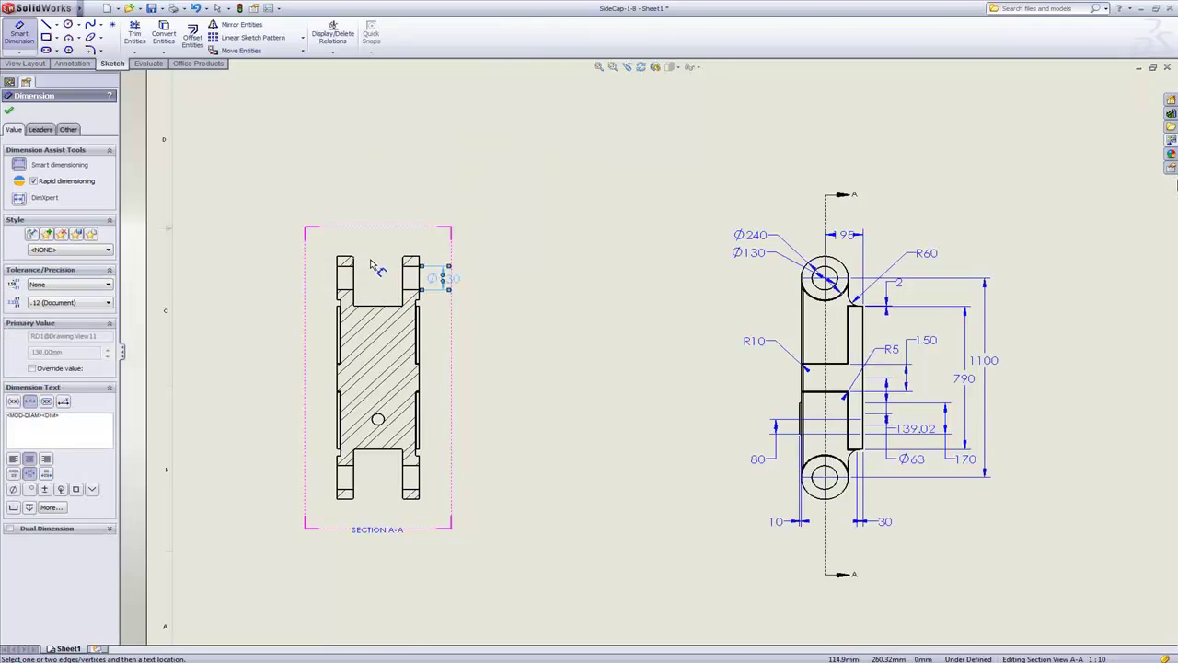
left_click(342, 260)
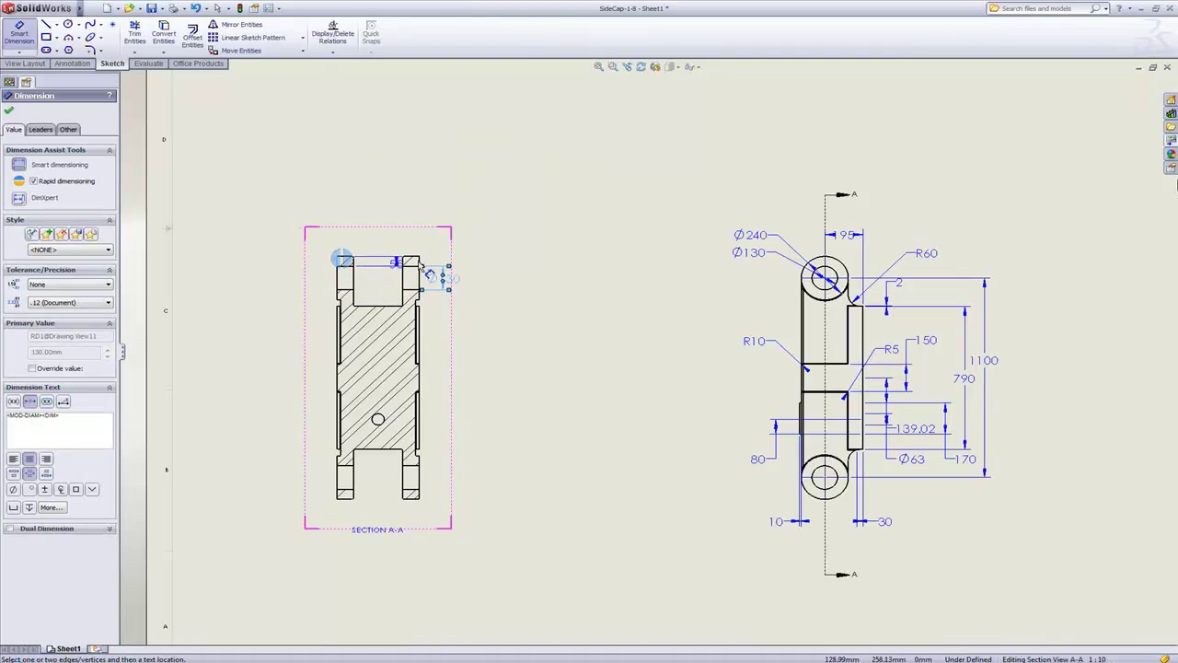
left_click(419, 263)
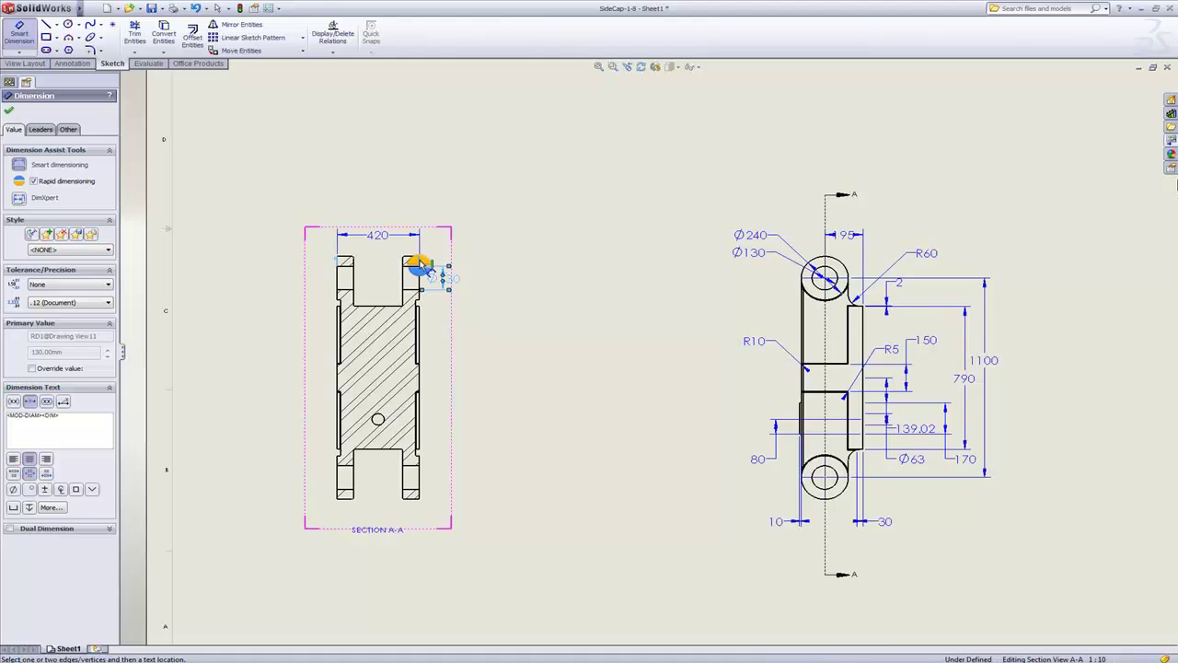
left_click(413, 263)
left_click(355, 301)
left_click(403, 304)
left_click(402, 296)
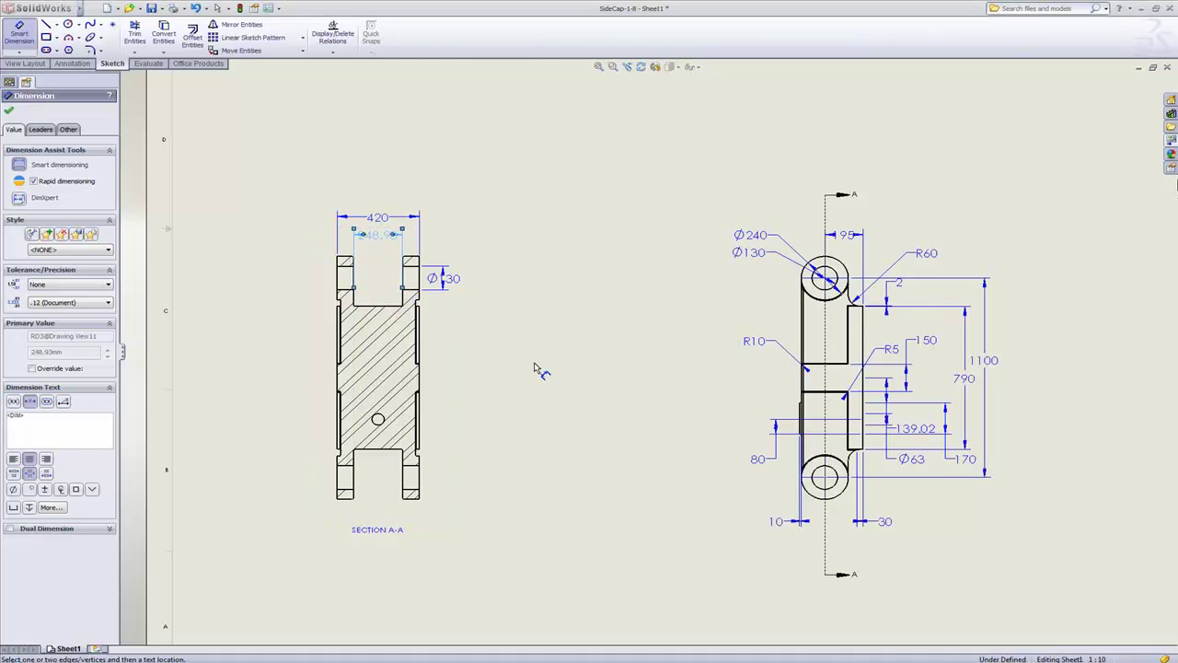
Create a 1:5 detail view from a circle around the middle of section A-A, place it above the section and adjust the detail circle
key("f")
right_click(448, 383)
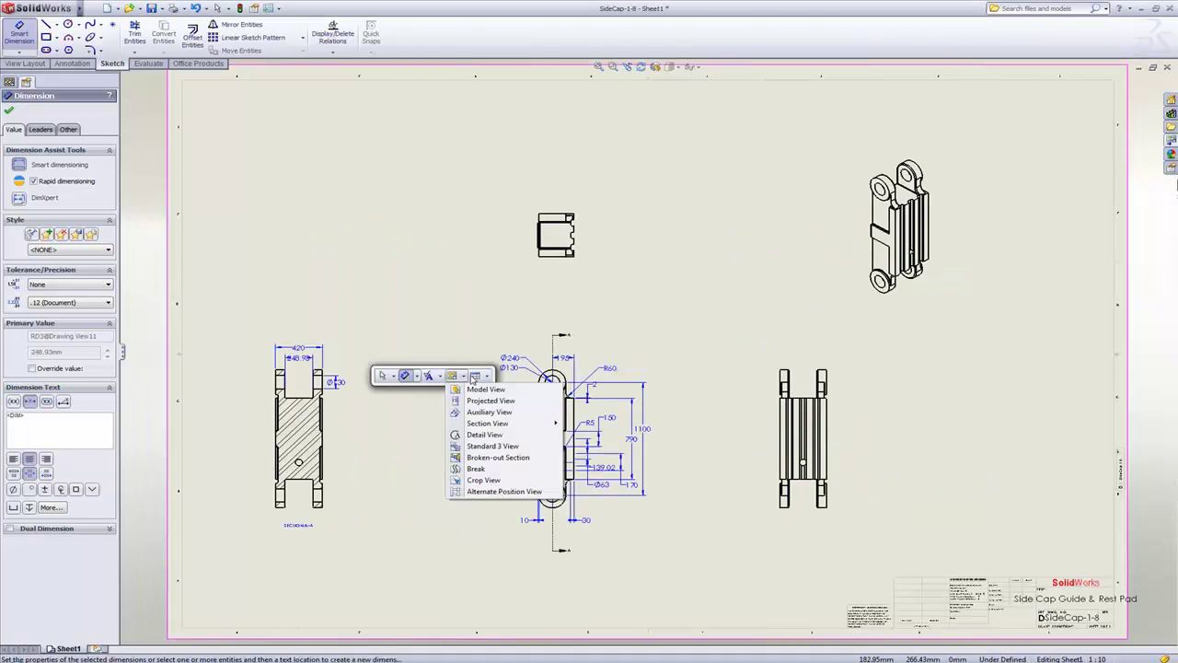
left_click(485, 434)
left_click(298, 417)
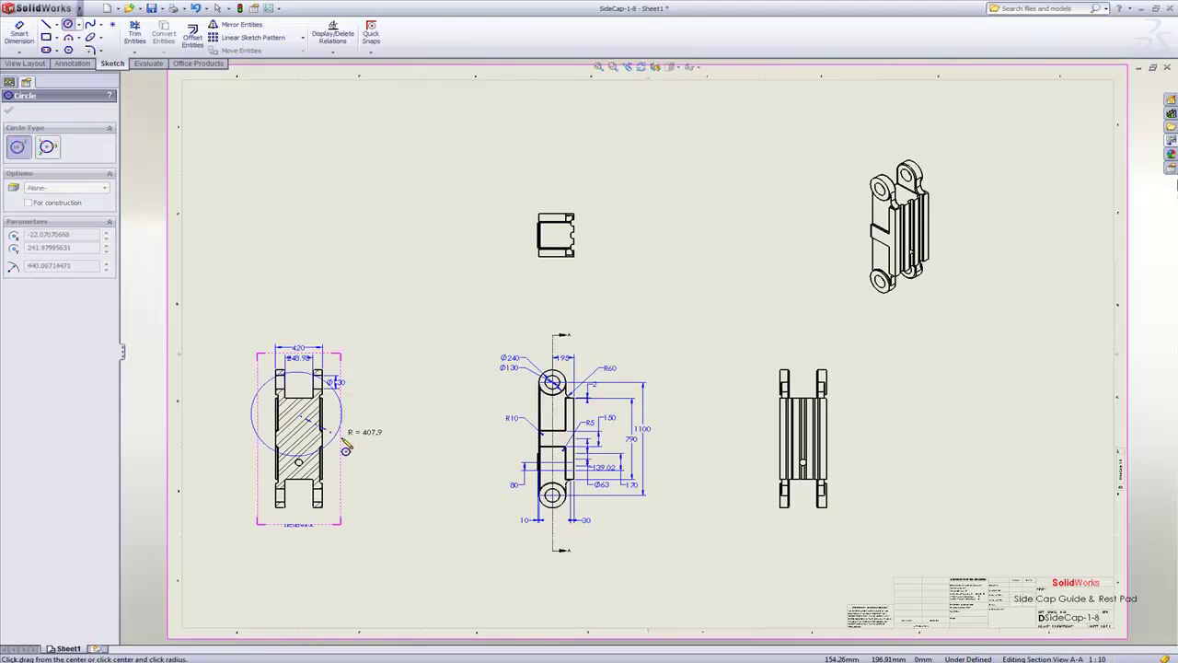
left_click(326, 408)
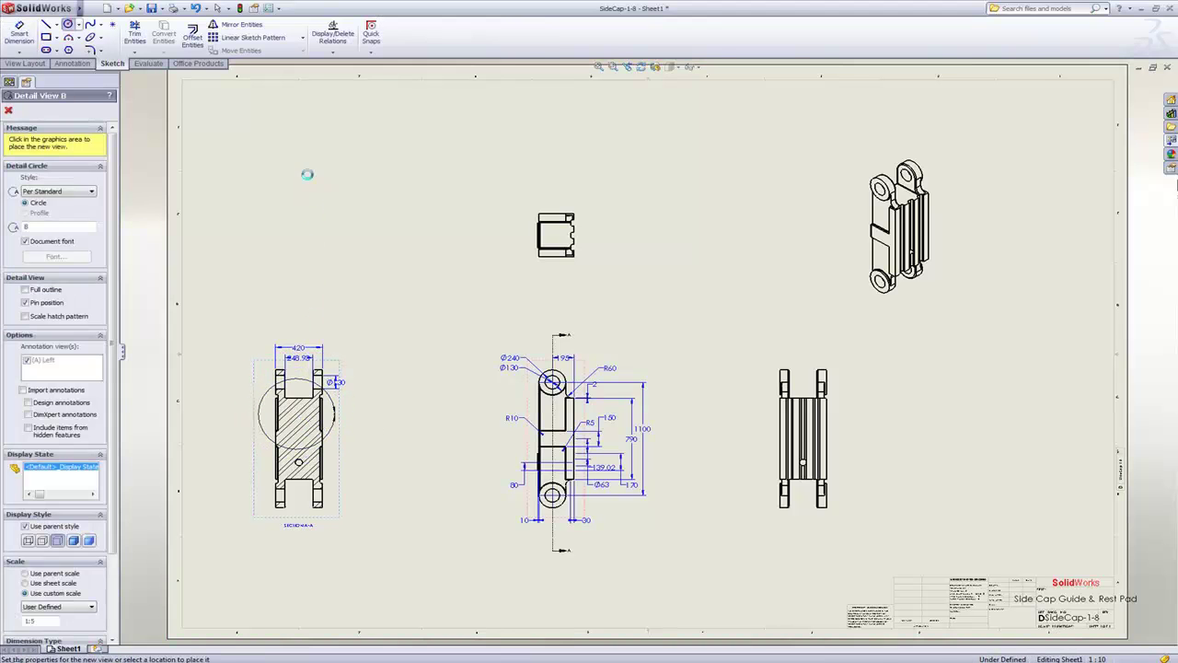
left_click(304, 180)
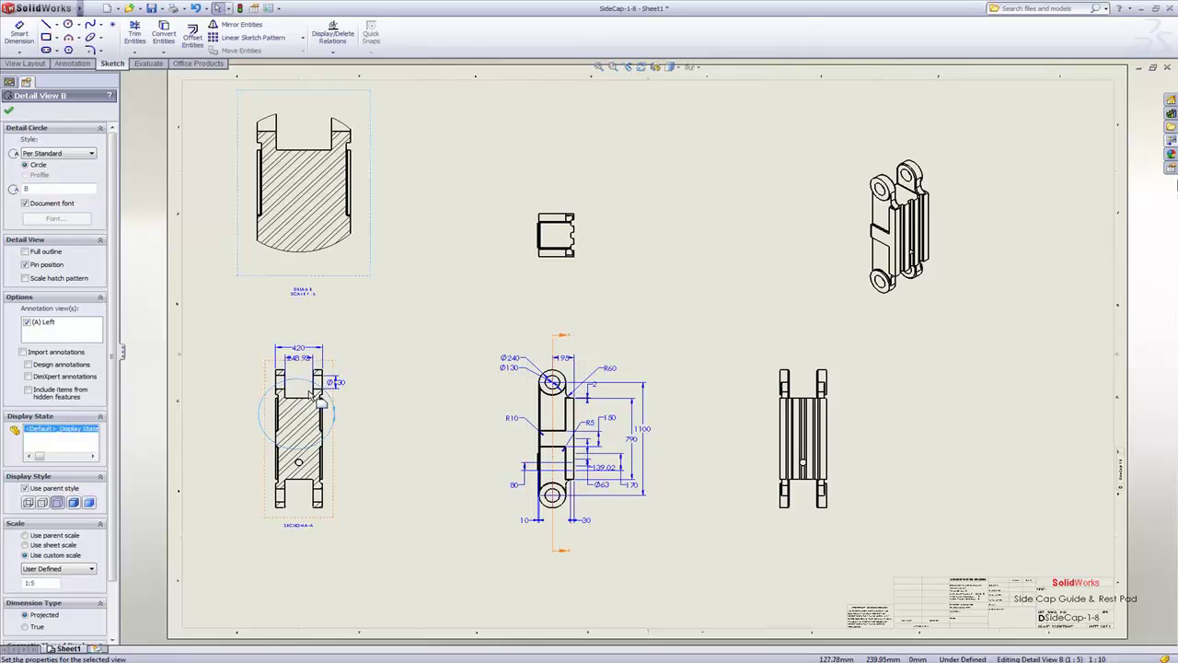
left_click_drag(306, 383, 325, 402)
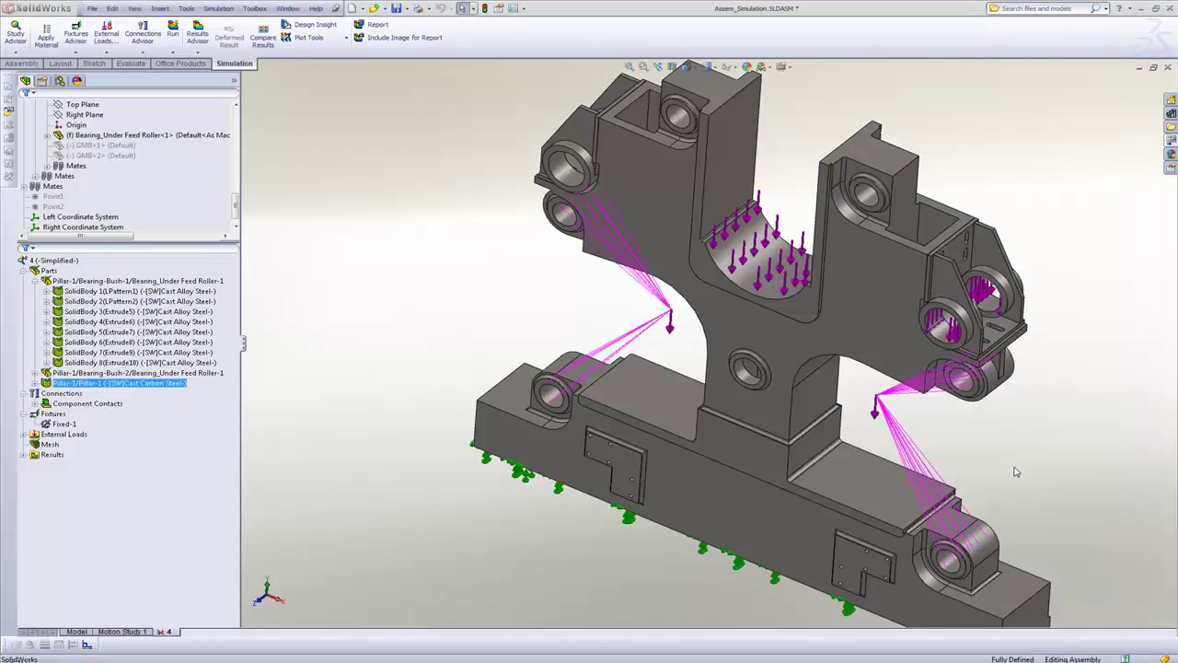
Review the remote loads on the pillar bores and the materials assigned to the bearing and pillar bodies in simulation study 4
middle_click_drag(1006, 473, 1004, 473)
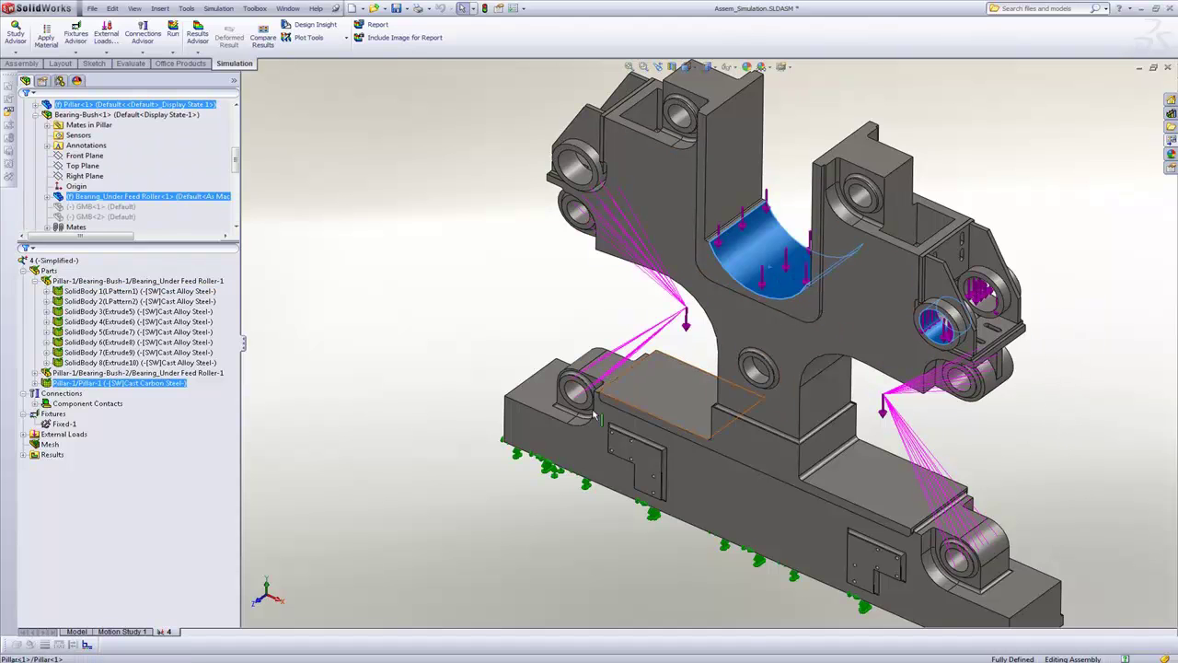
left_click(578, 396)
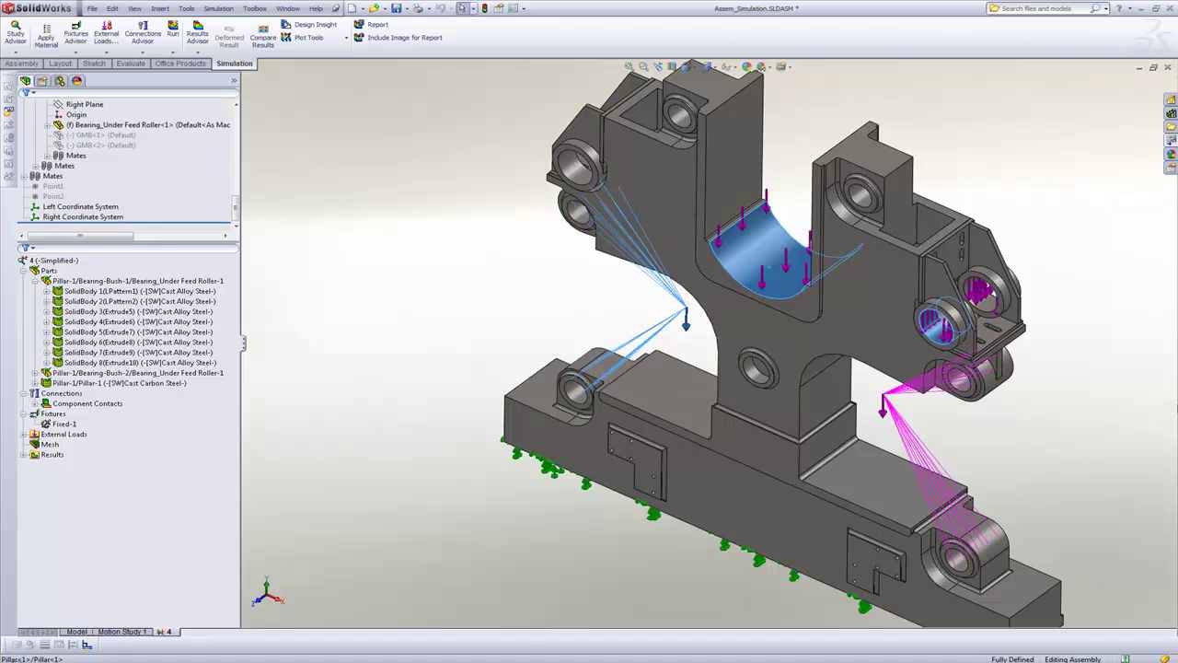
left_click(964, 568)
left_click(1122, 459)
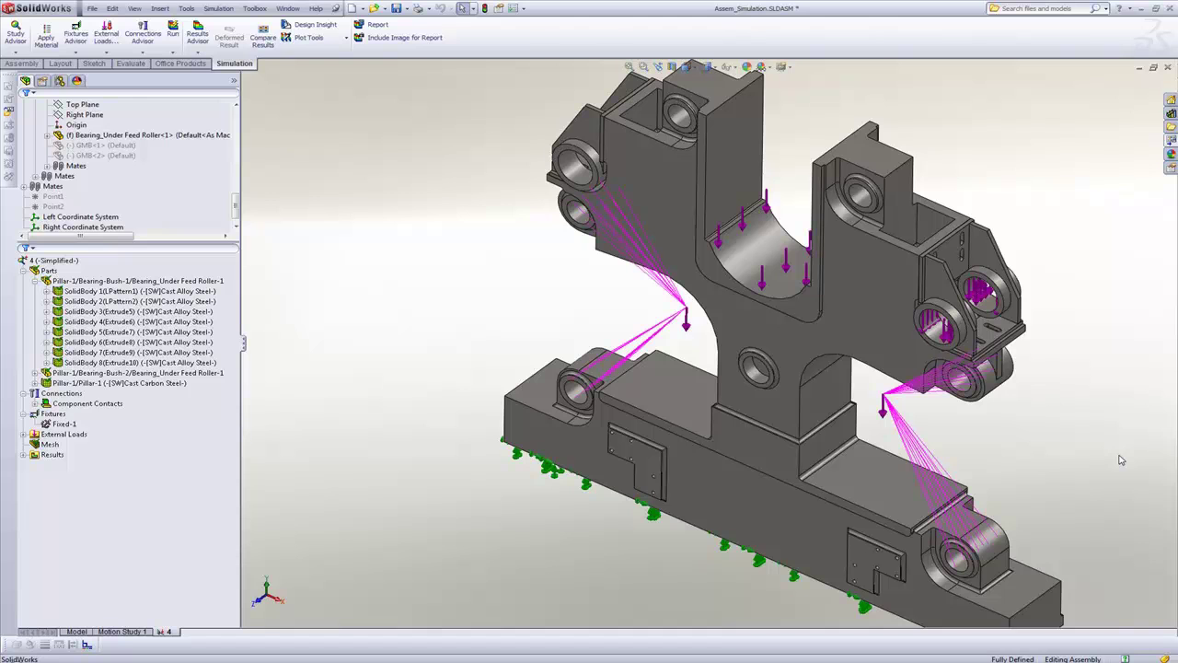
left_click(185, 362)
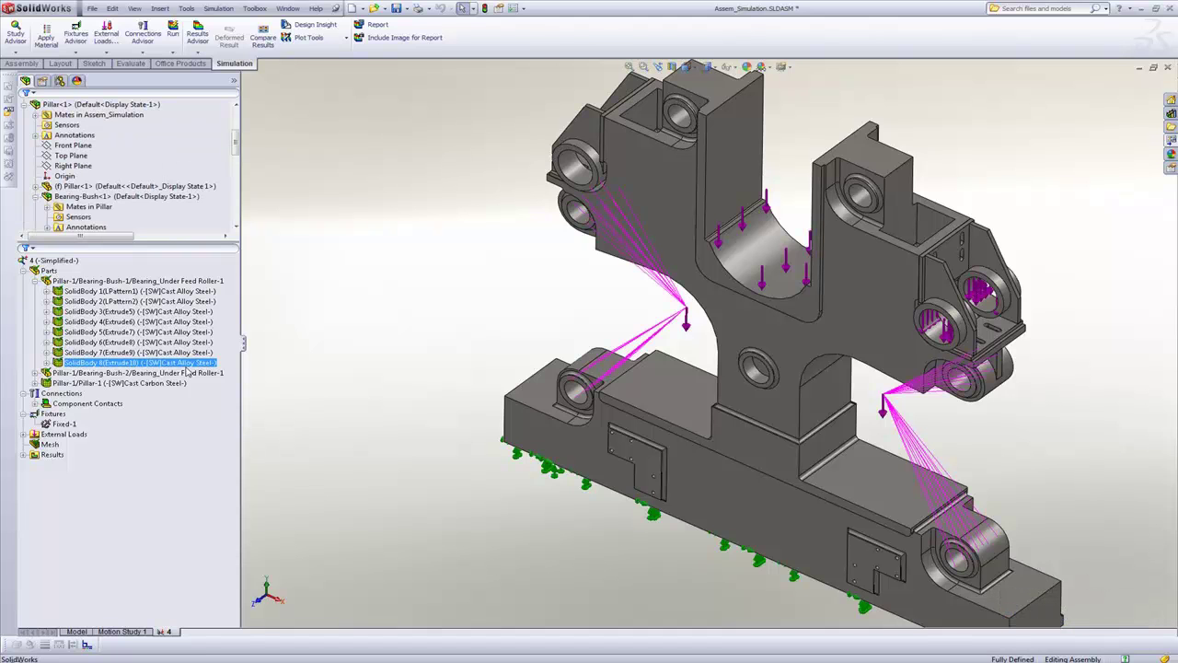
left_click(186, 373)
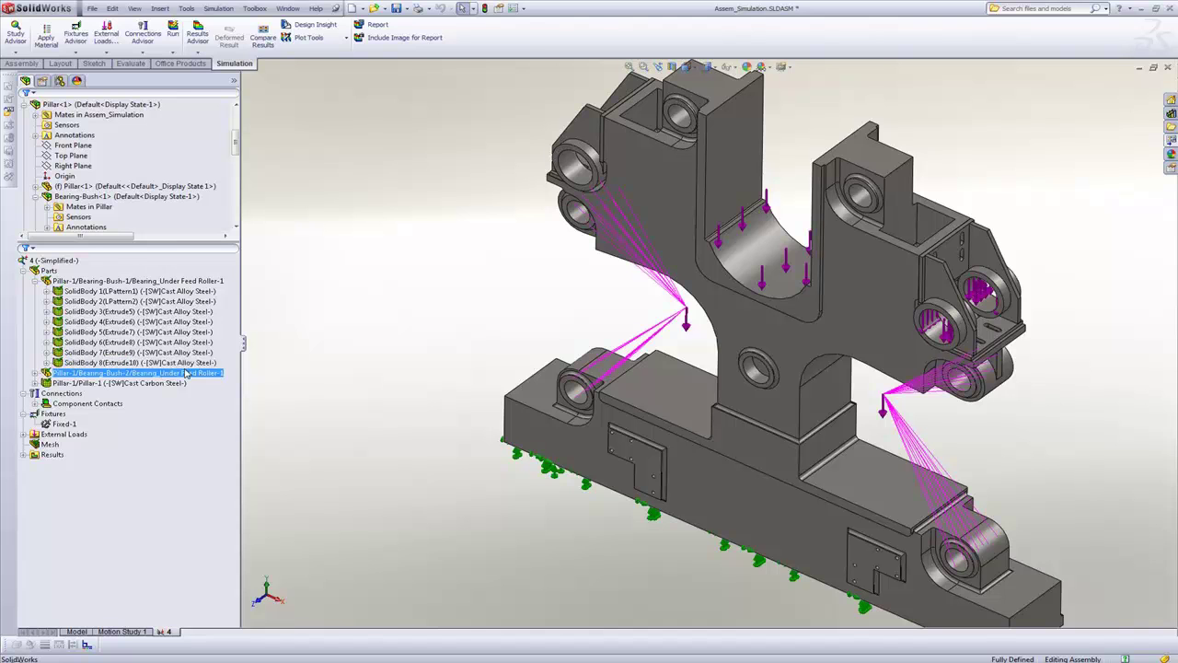
Run simulation study 4 on the pillar assembly
right_click(46, 263)
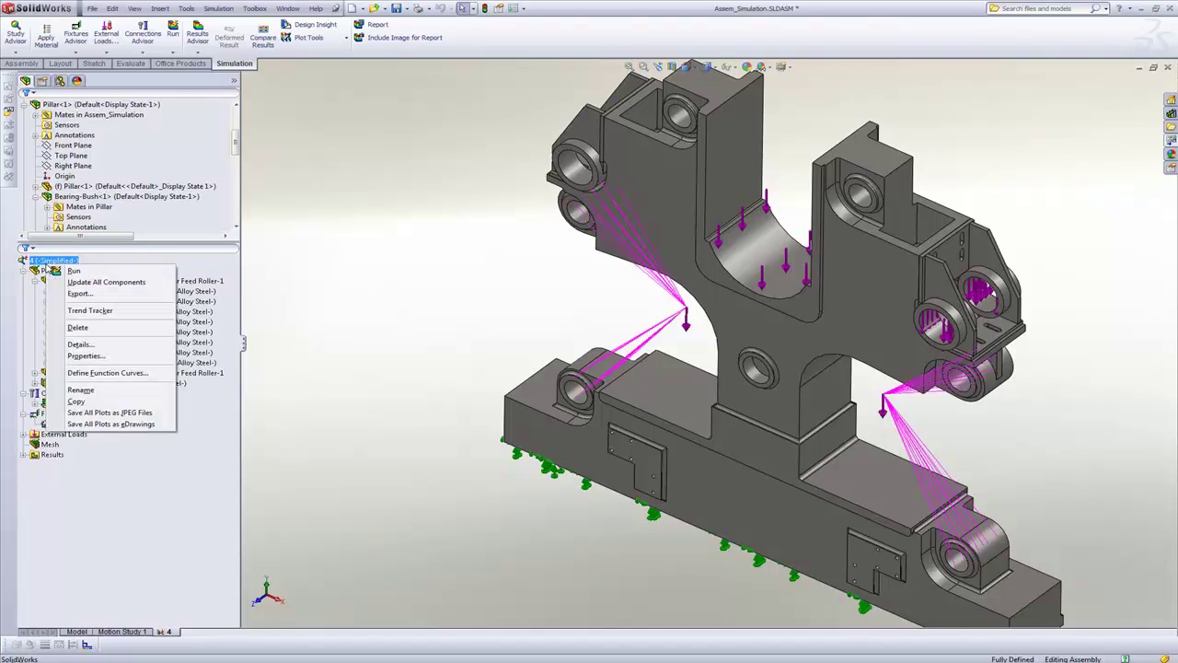
left_click(73, 271)
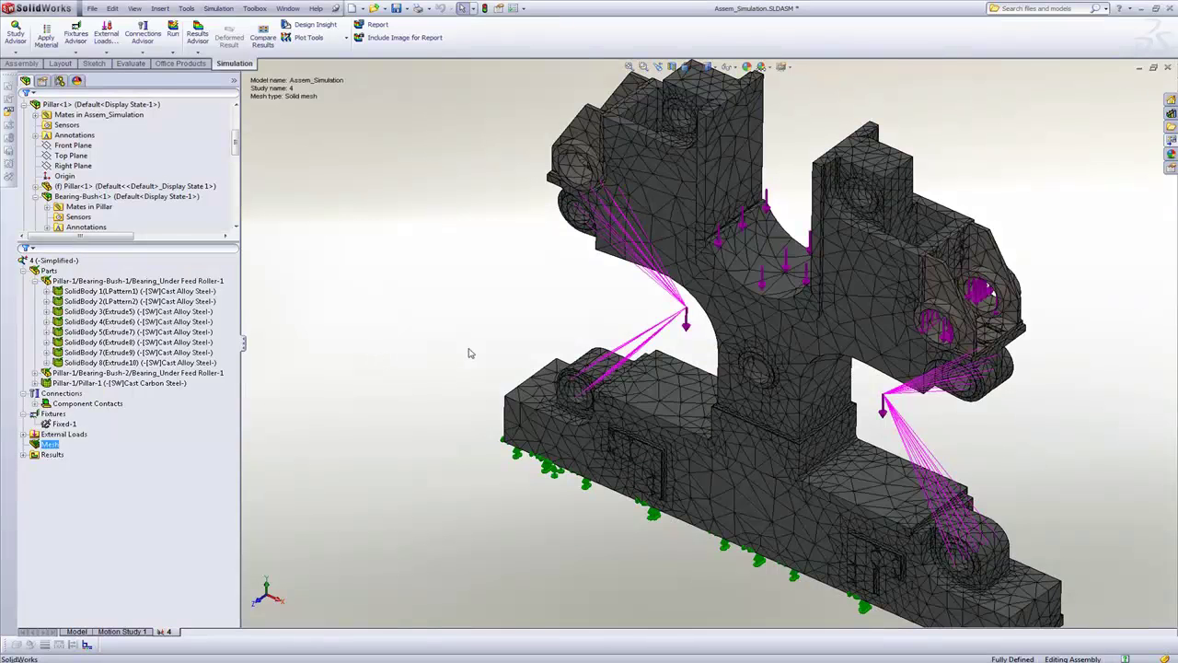
mouse_move(477, 306)
middle_mouse_down()
mouse_move(482, 271)
mouse_move(465, 322)
middle_mouse_up()
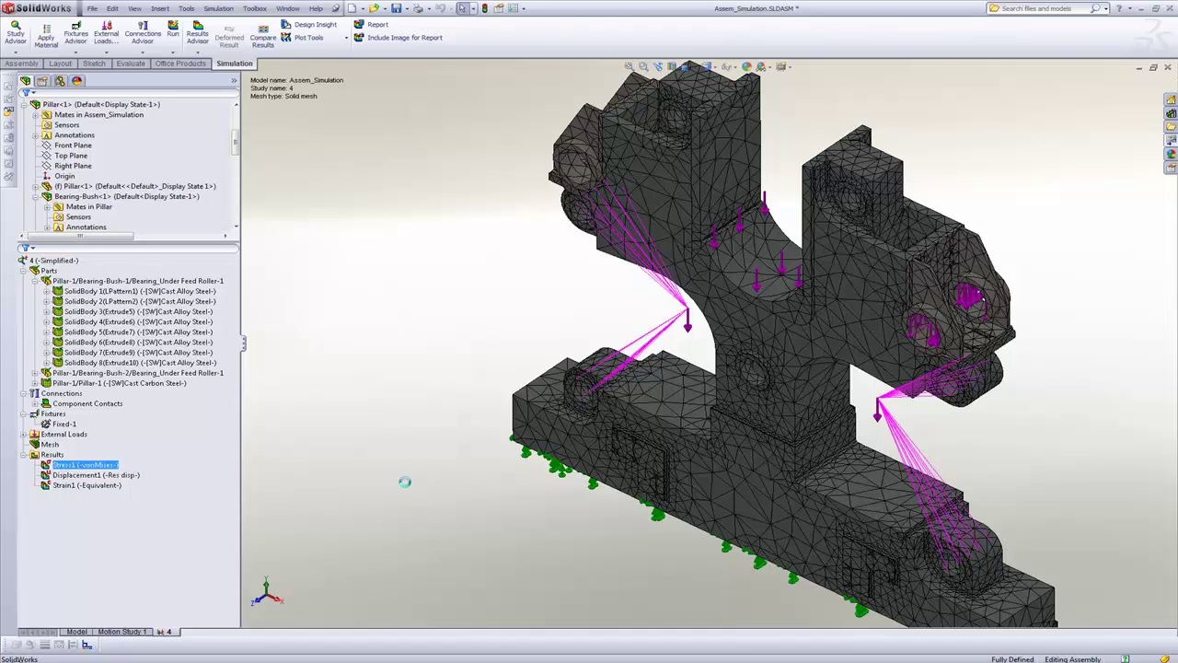
Show the Displacement1 plot, play its deformation animation and close the animation
double_click(109, 475)
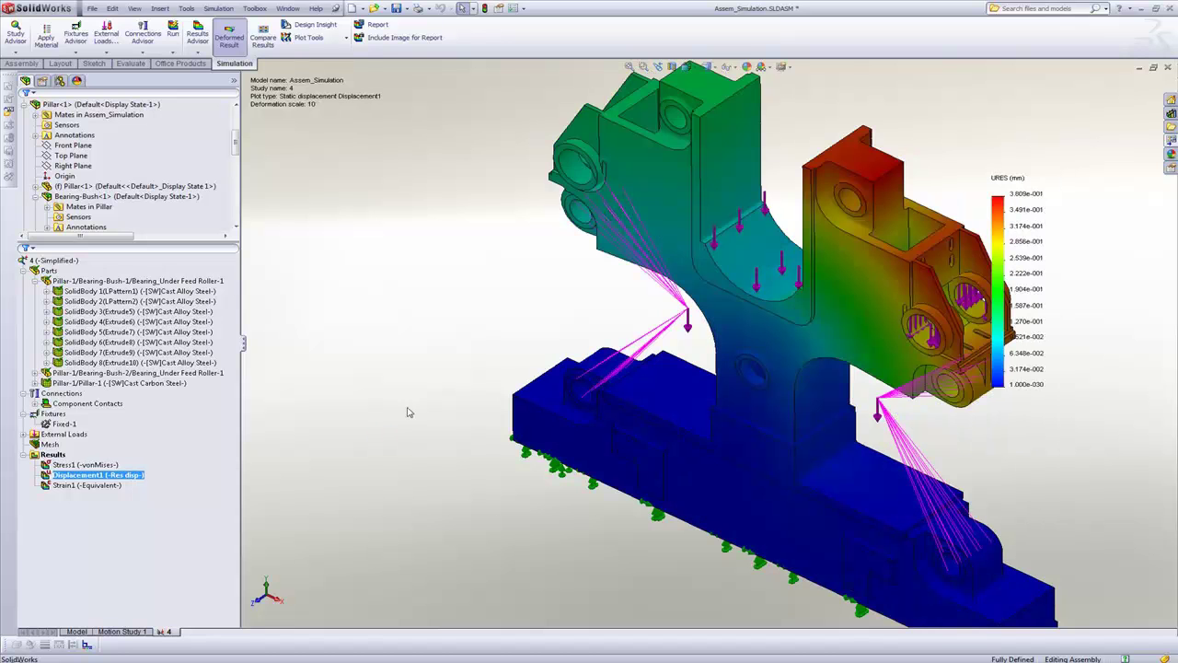
right_click(122, 475)
left_click(158, 323)
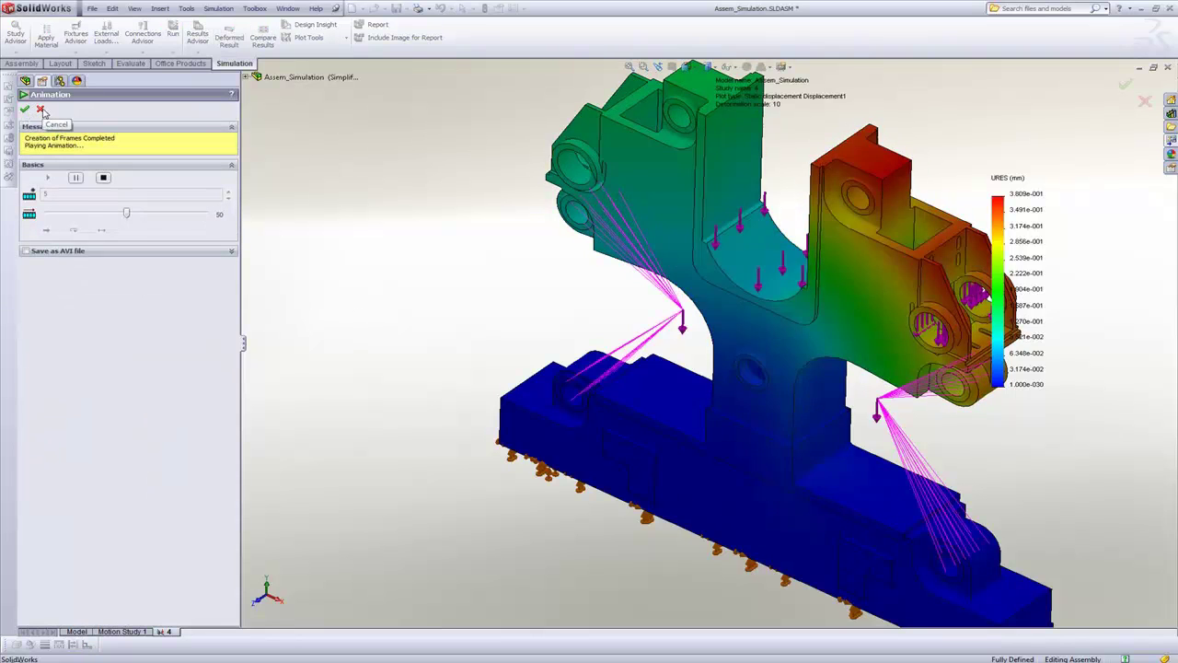
left_click(26, 109)
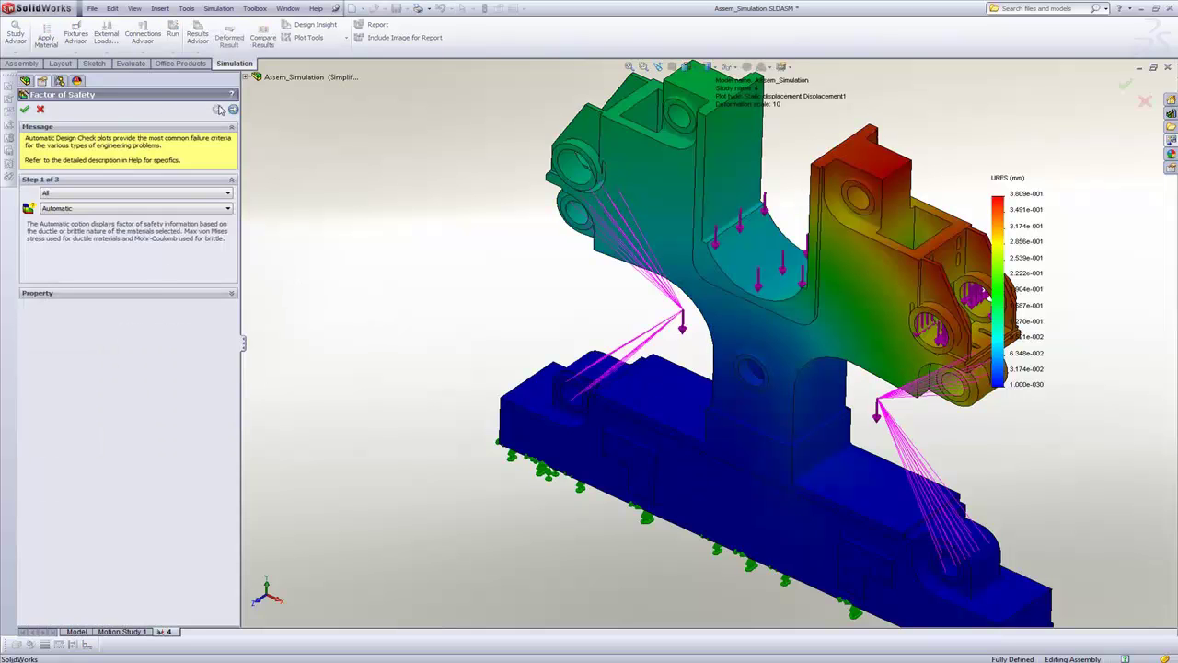
Create a factor of safety distribution plot for all bodies with the Automatic criterion and adjust its chart options
left_click(234, 109)
left_click(234, 109)
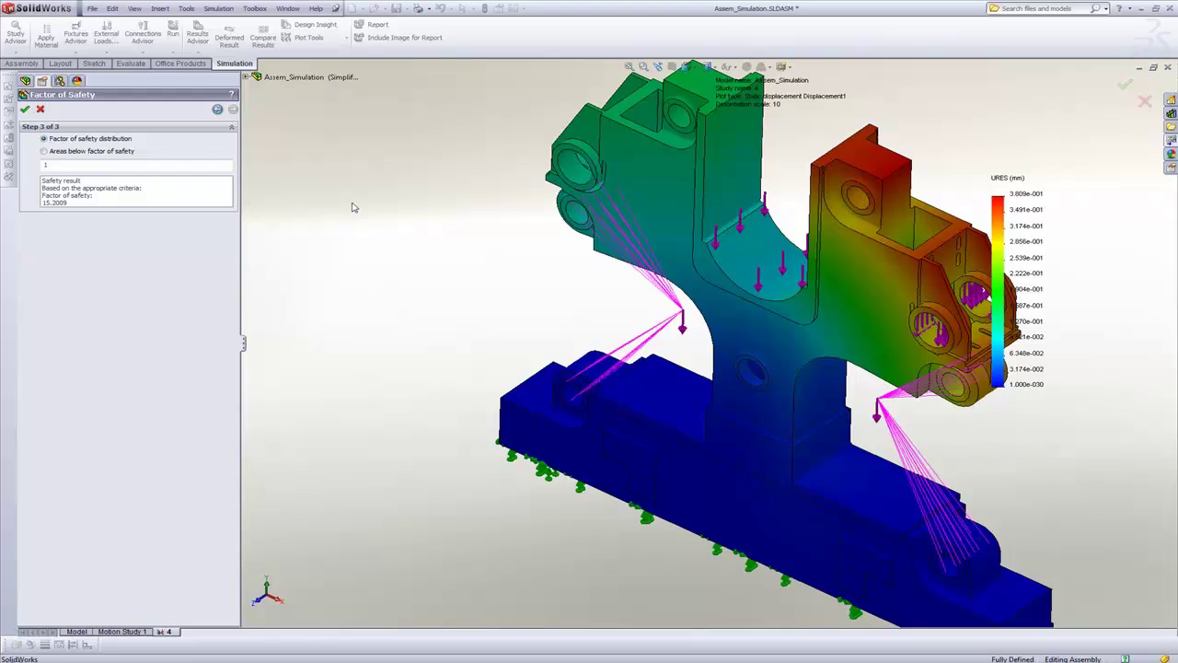
left_click(26, 109)
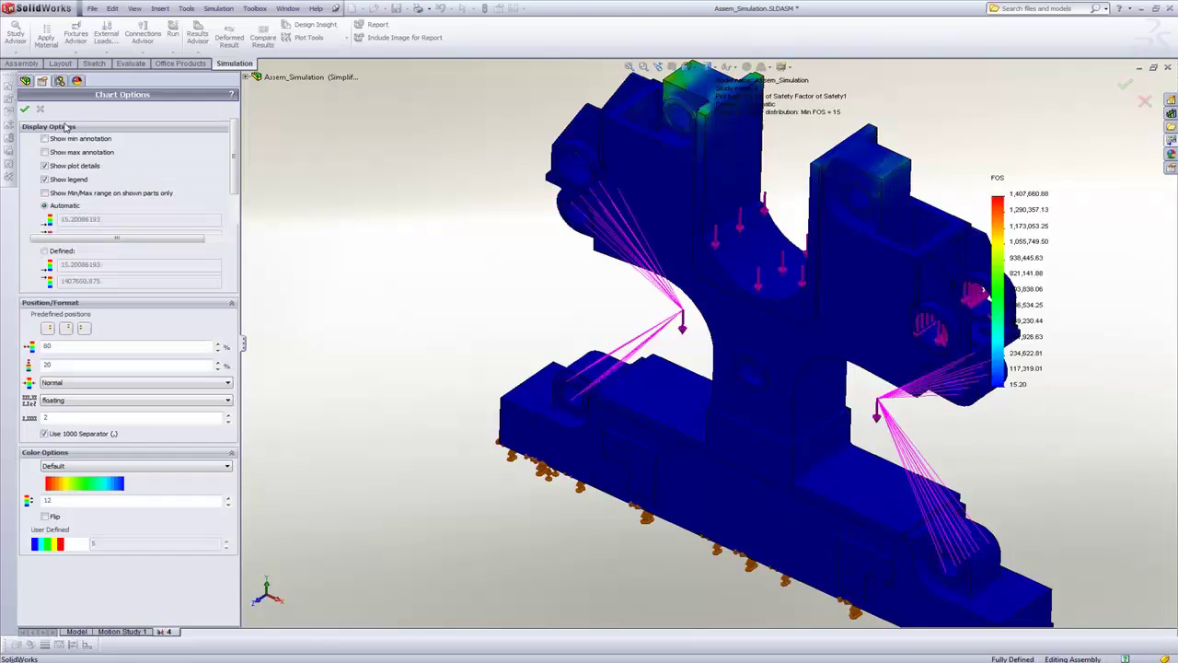
left_click(110, 379)
left_click(111, 386)
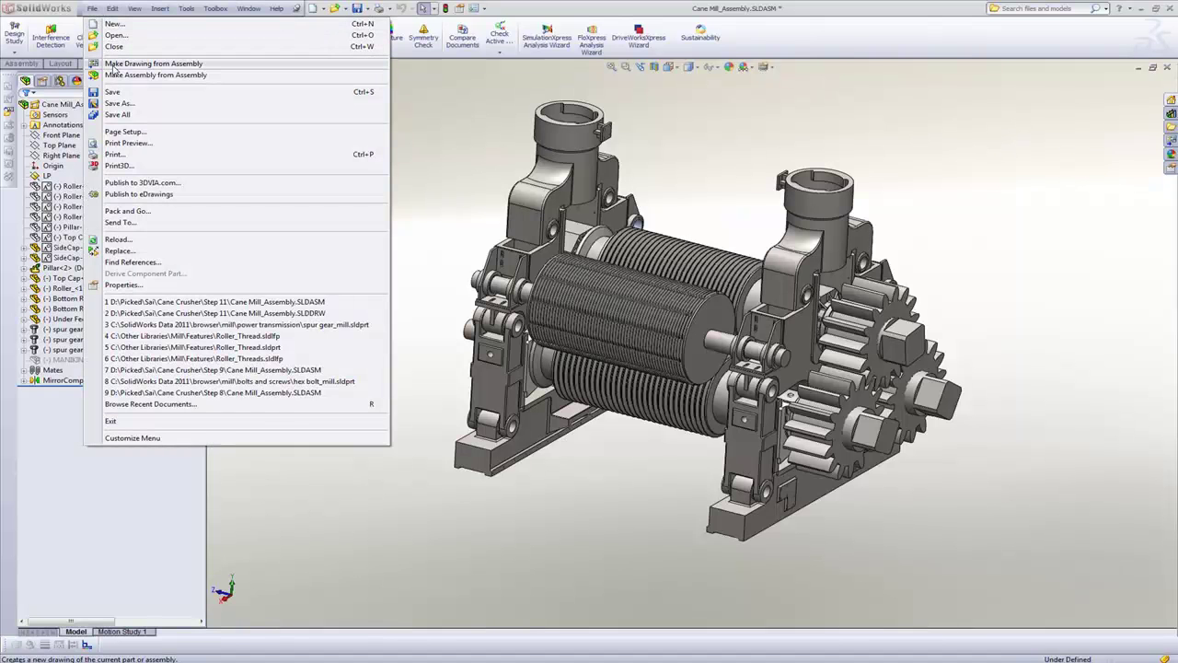
Make a drawing from the cane mill assembly, place a pictorial view at a custom 1:10 scale and shift it toward the sheet's left side
left_click(114, 64)
left_click_drag(1088, 281, 559, 369)
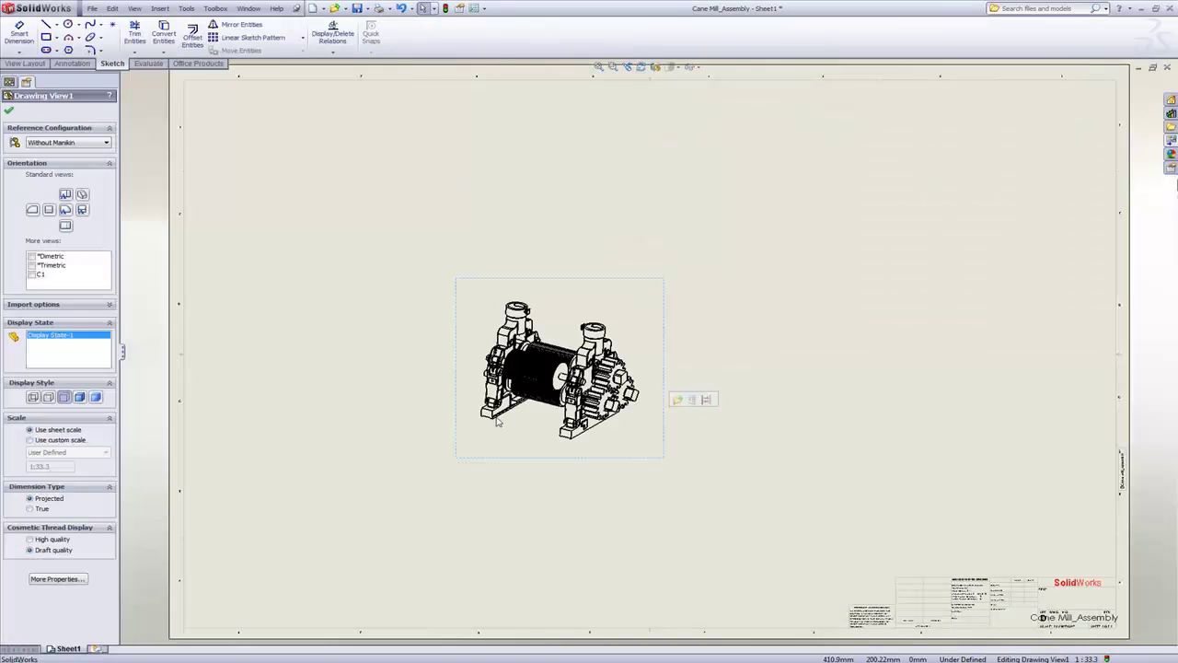
left_click(30, 441)
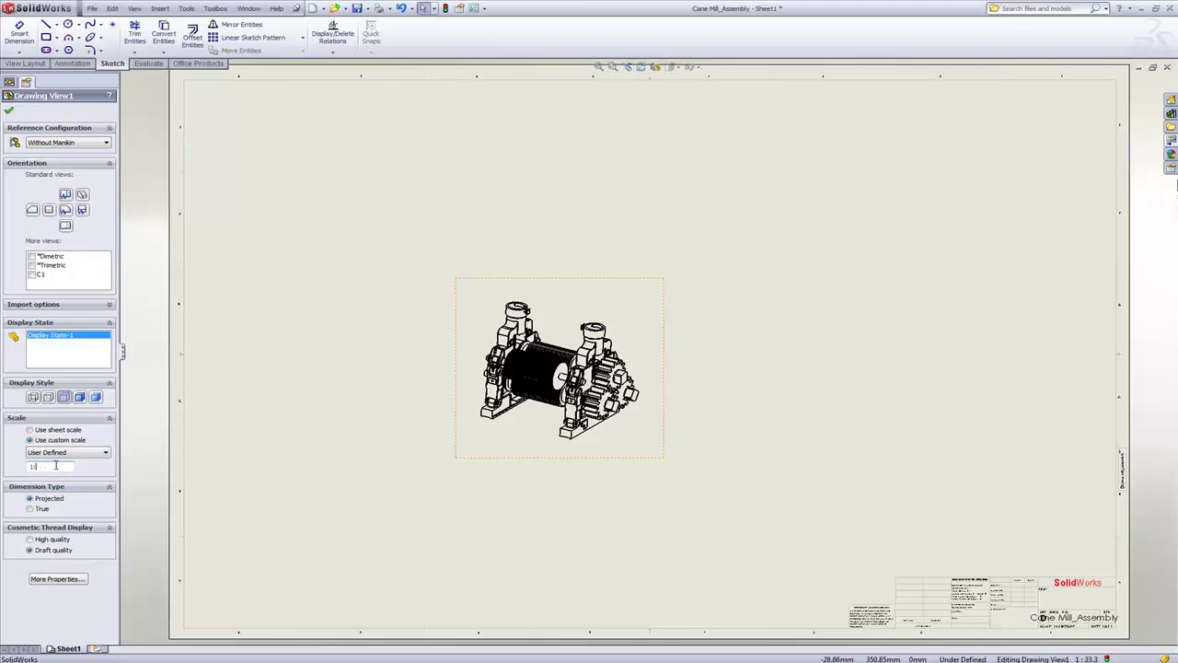
type("10")
key("Return")
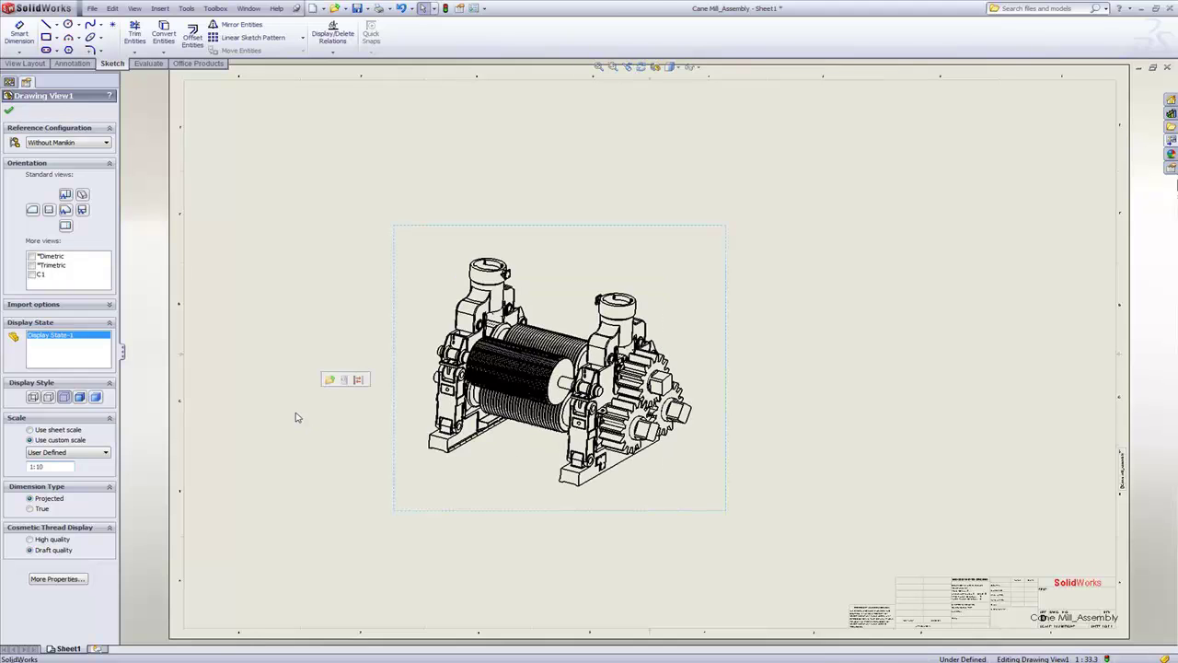
key("f")
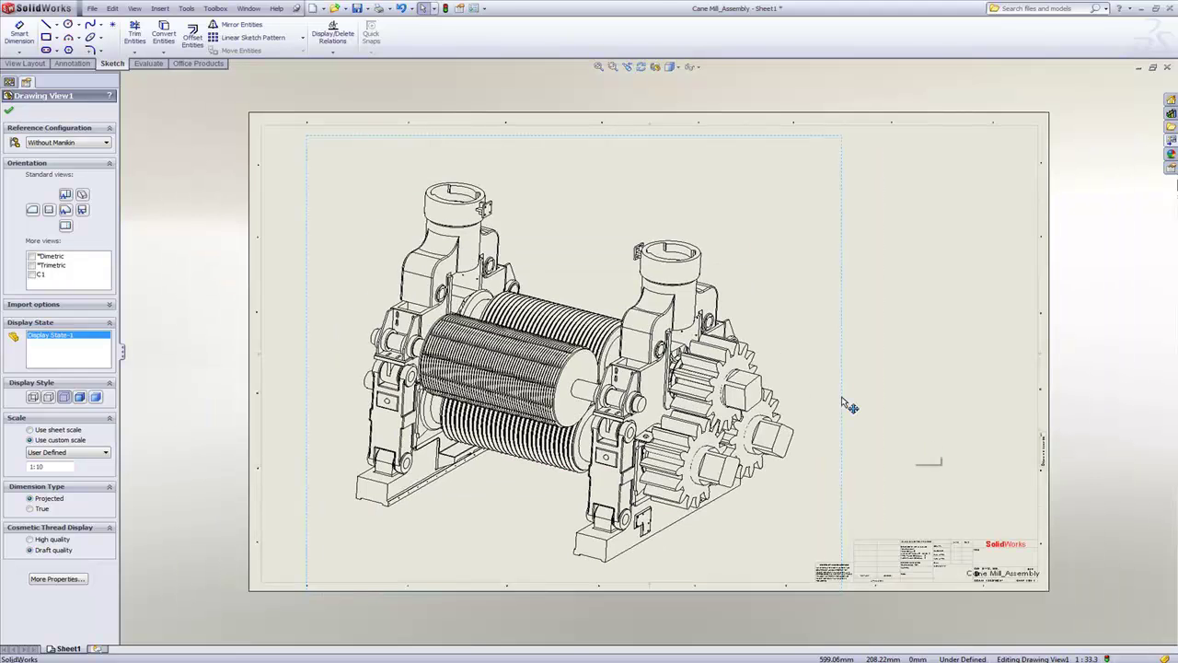
left_click_drag(847, 402, 825, 395)
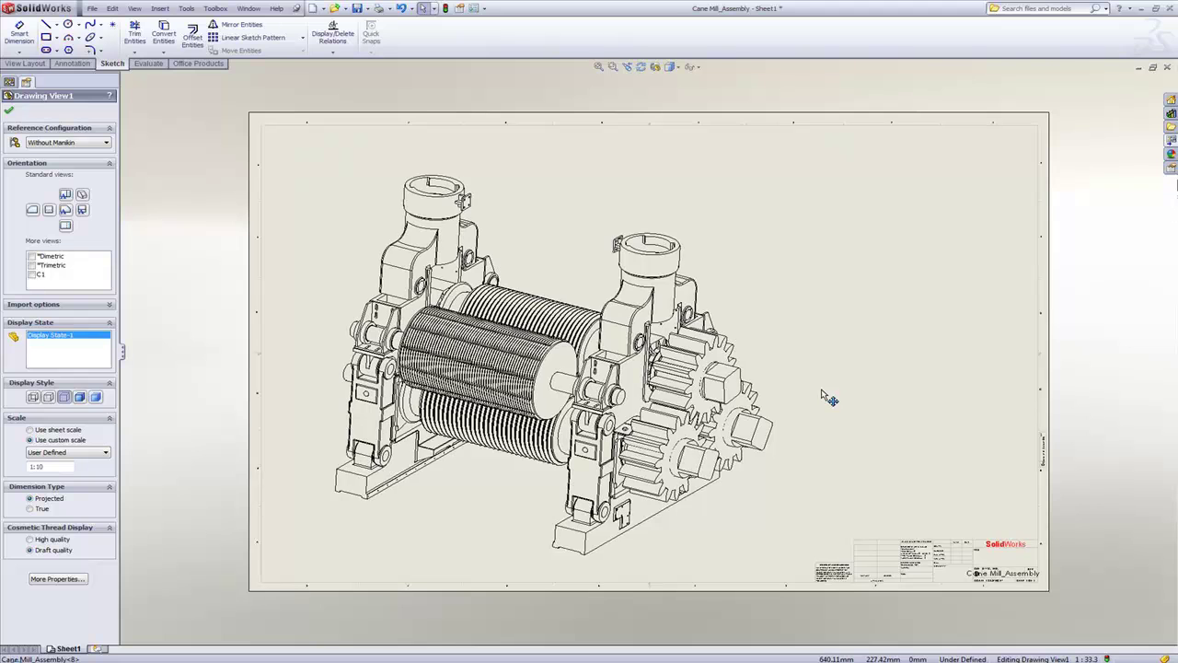
Insert a parts-only bill of materials for the assembly view in the upper-right corner of the sheet
key("s")
key("s")
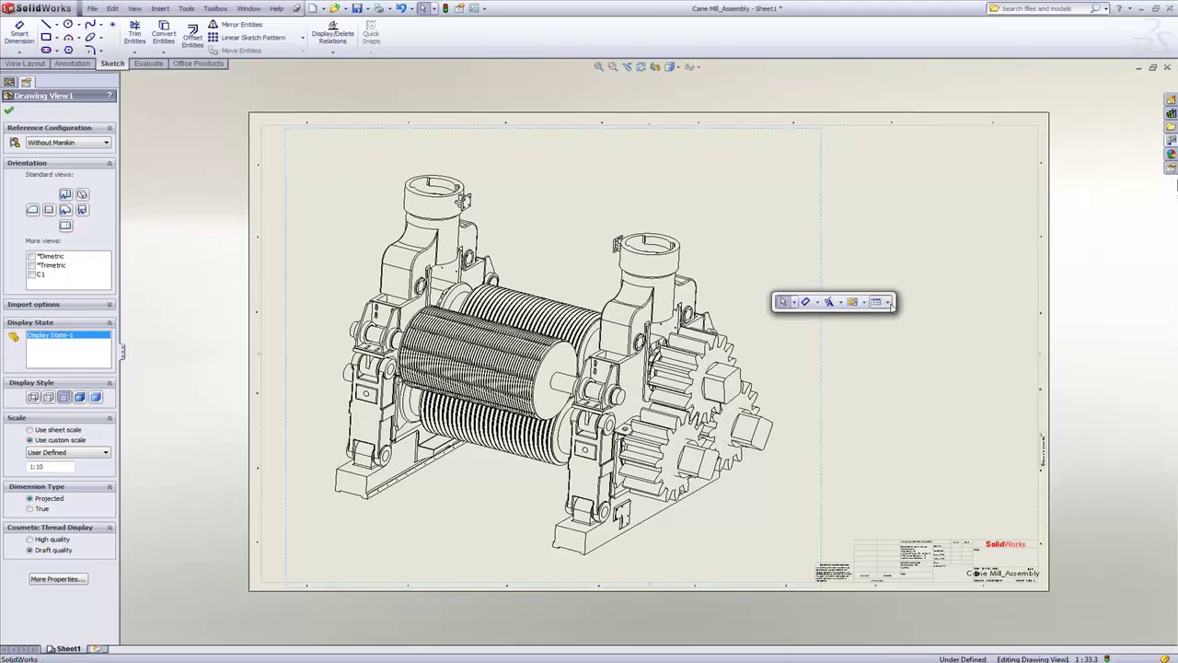
left_click(889, 303)
left_click(921, 342)
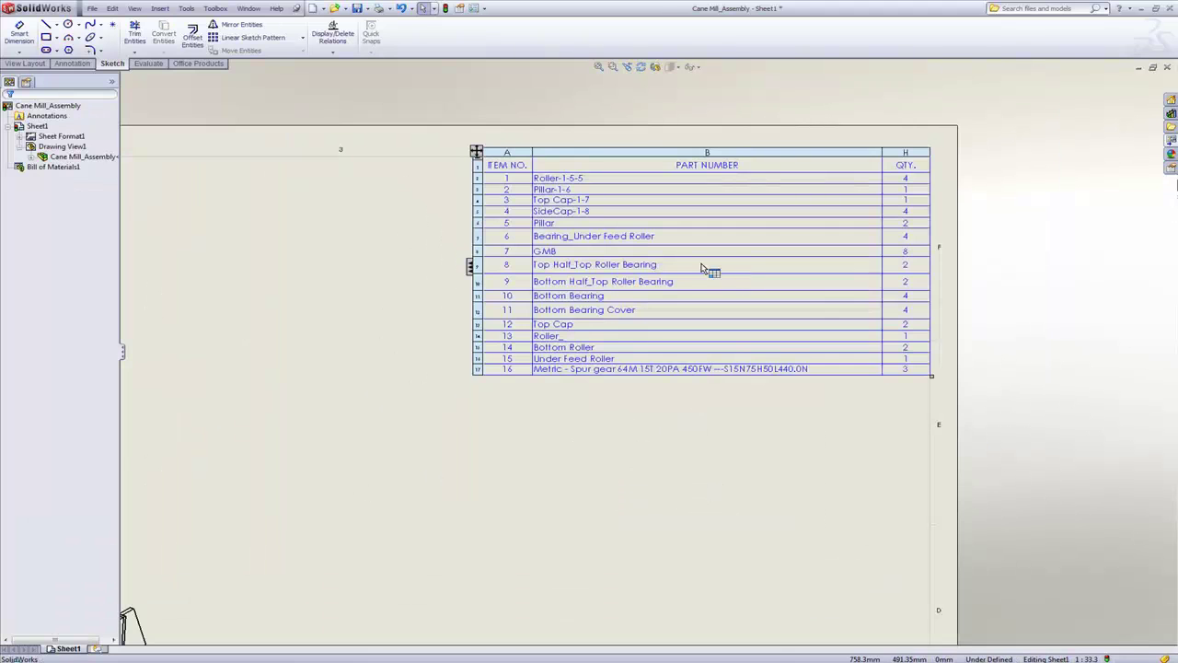
key("f")
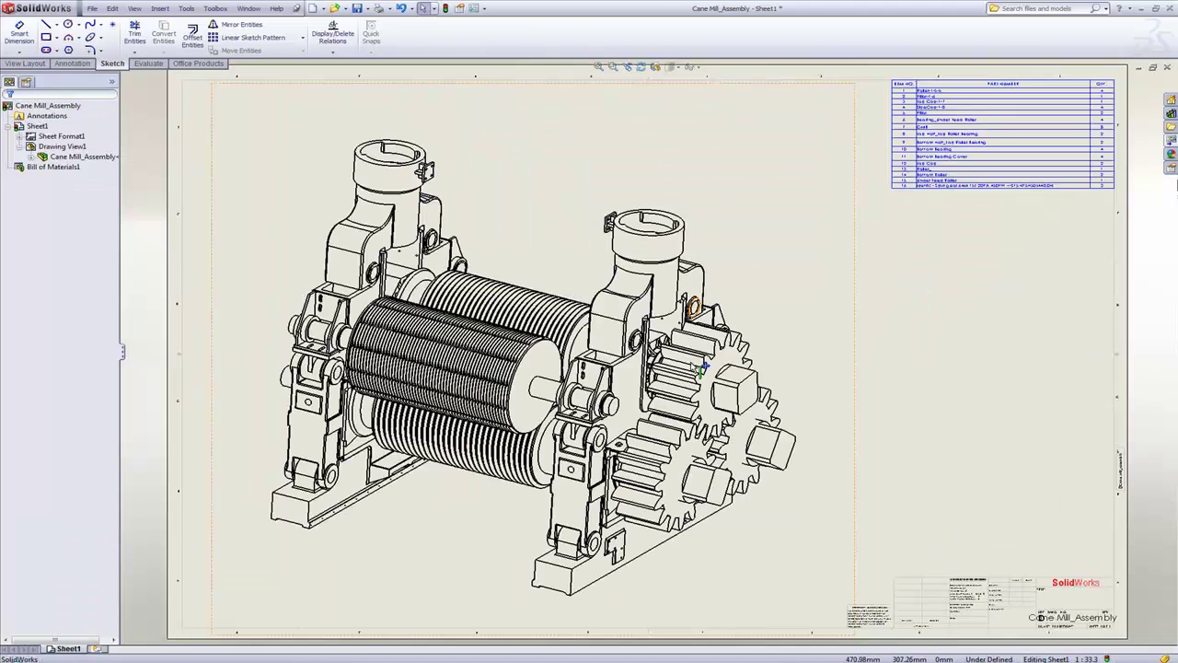
Add auto balloons to the assembly view in a square layout, using circular two-character balloons with item numbers
left_click(753, 244)
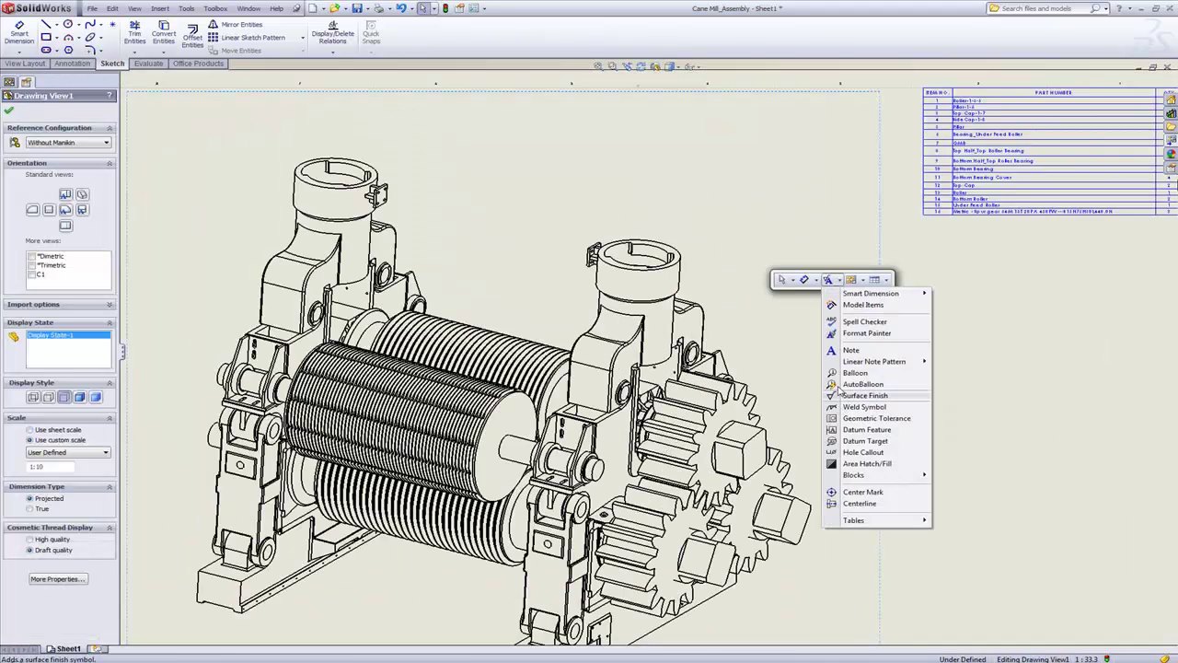
left_click(840, 385)
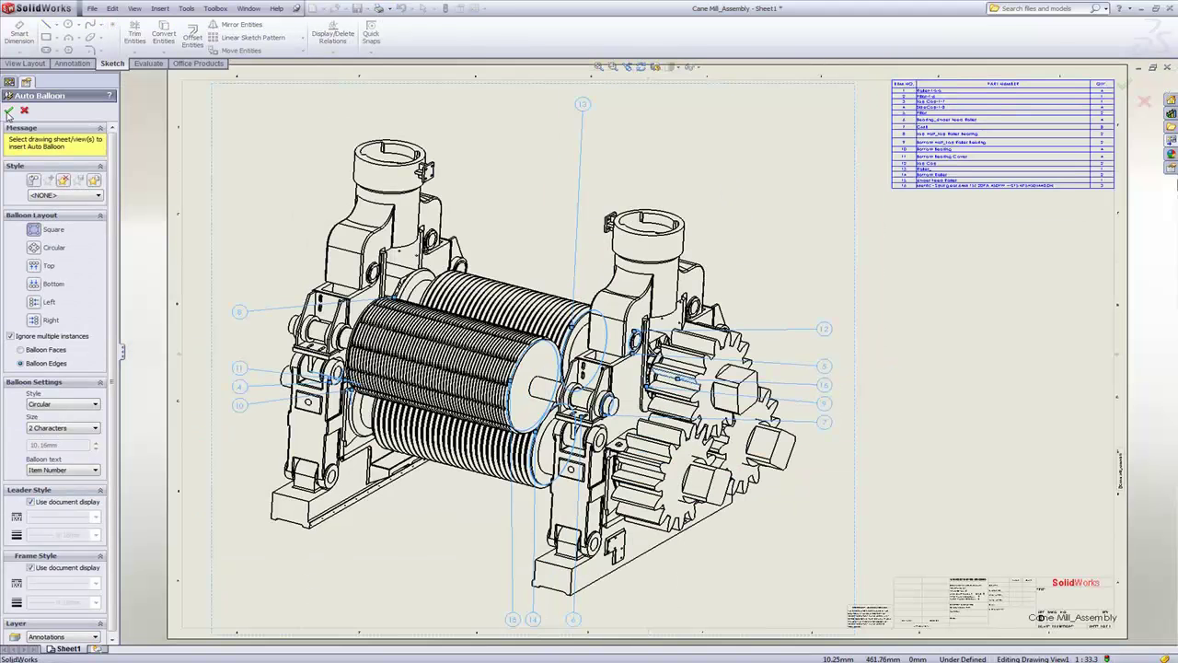
left_click(9, 112)
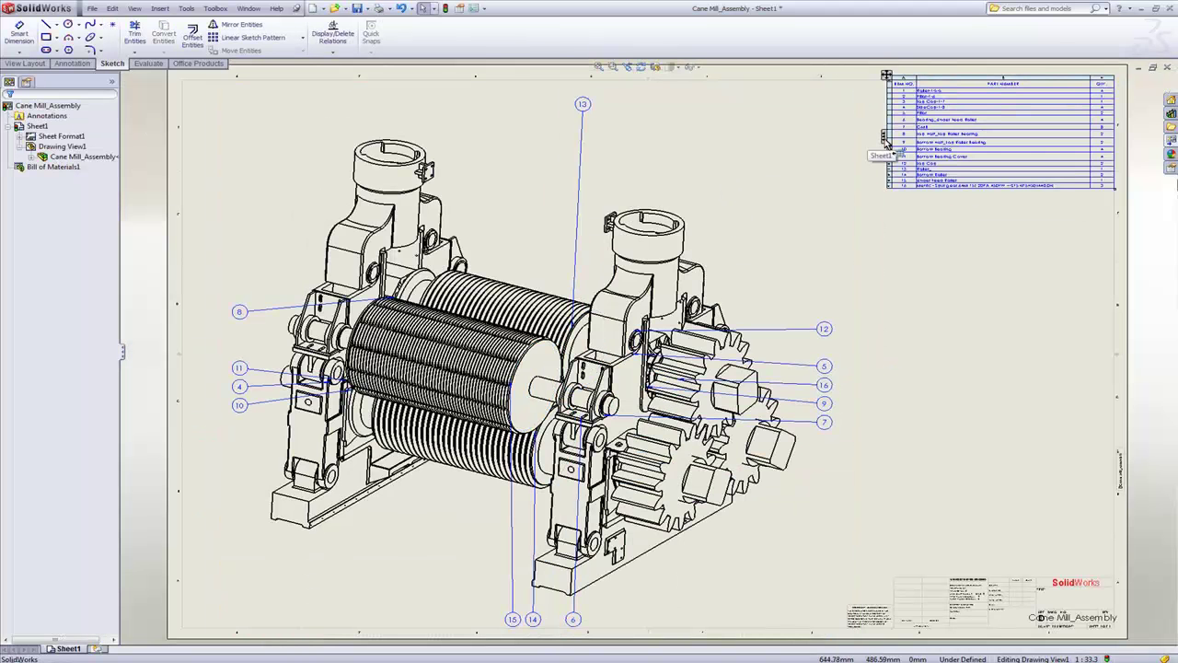
Expand the bill of materials' assembly structure, select the Bottom Bearing row to locate its parts, and select the front roller's end face in the view
left_click(886, 143)
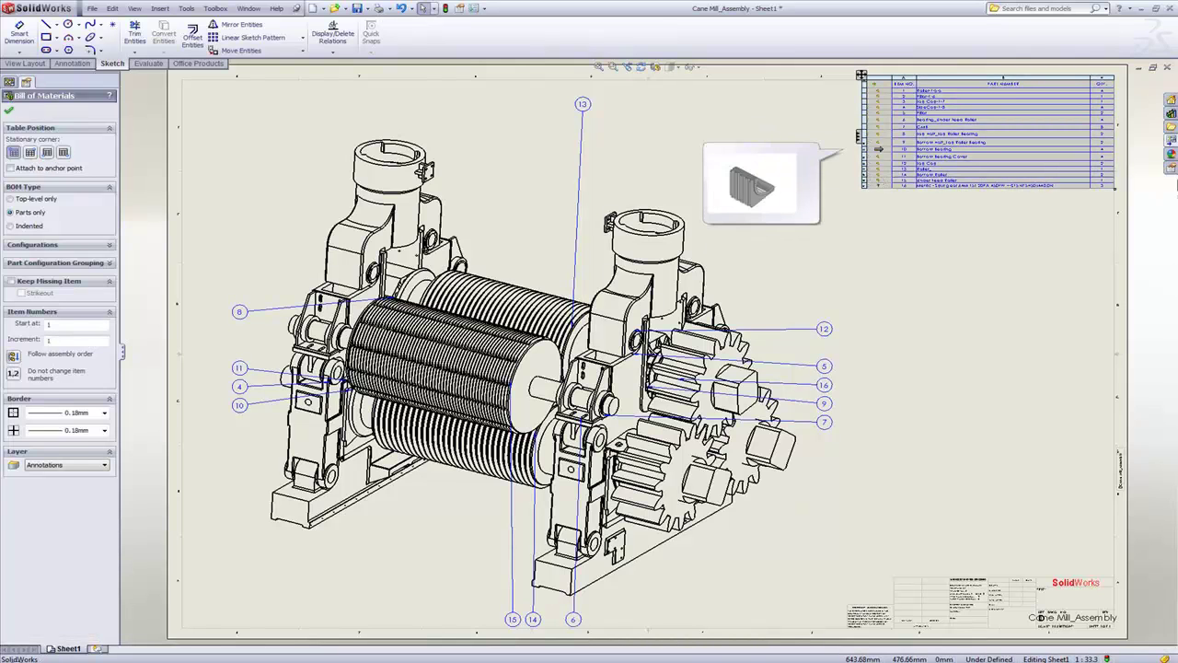
left_click(880, 147)
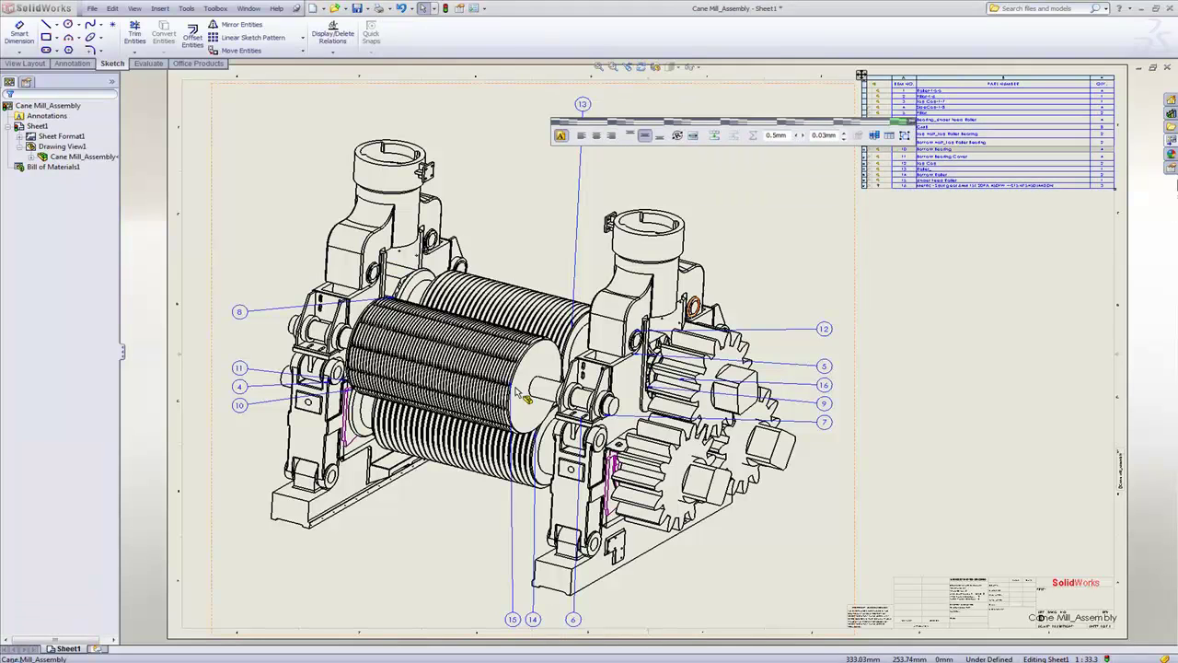
left_click(550, 368)
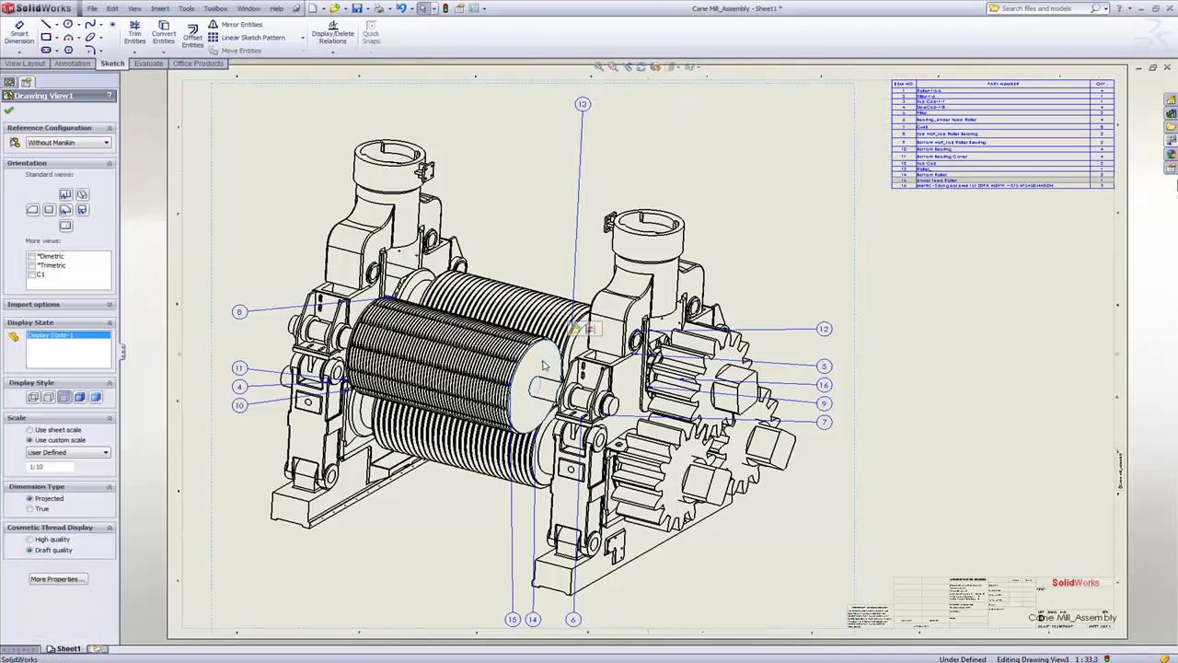